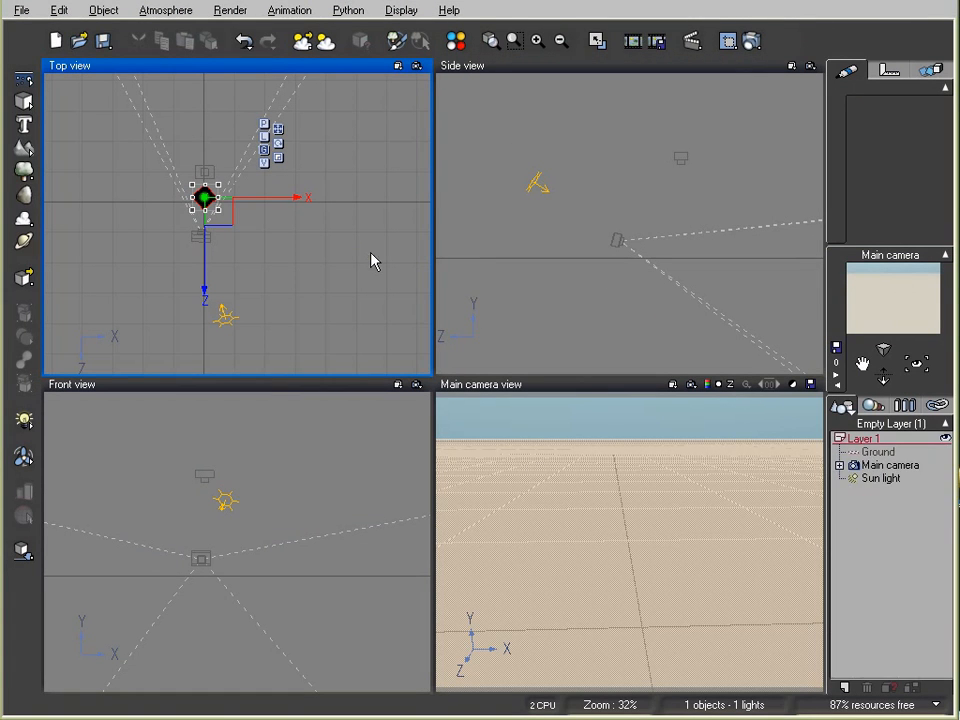
# Step: Cycle Vue's active viewport through the Side, Front and Main camera views
pyautogui.click(649, 175)
pyautogui.click(409, 422)
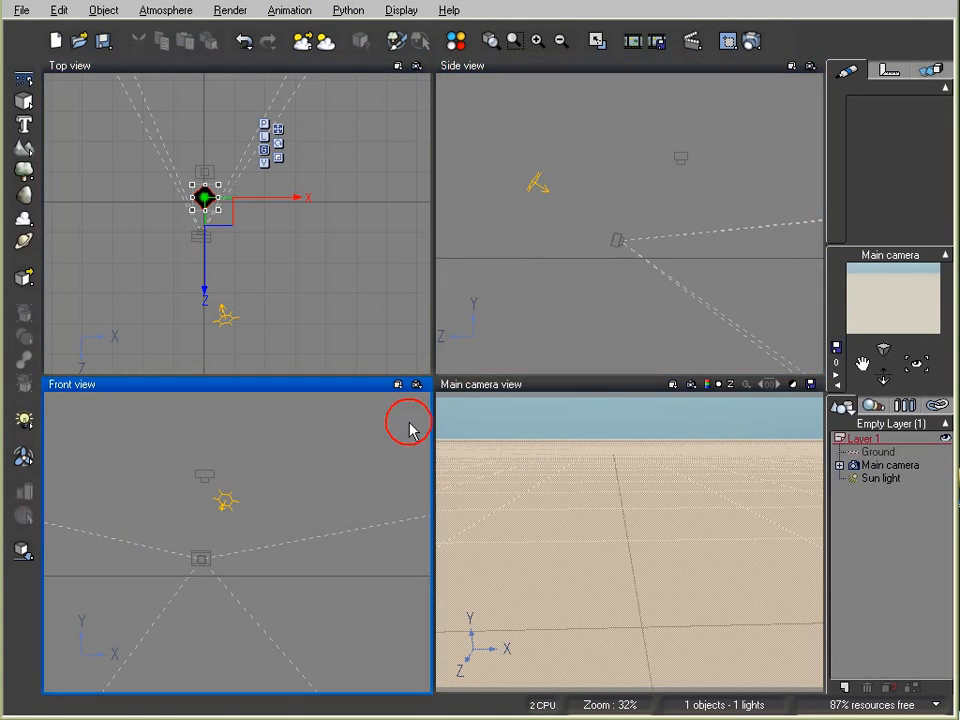
pyautogui.click(522, 451)
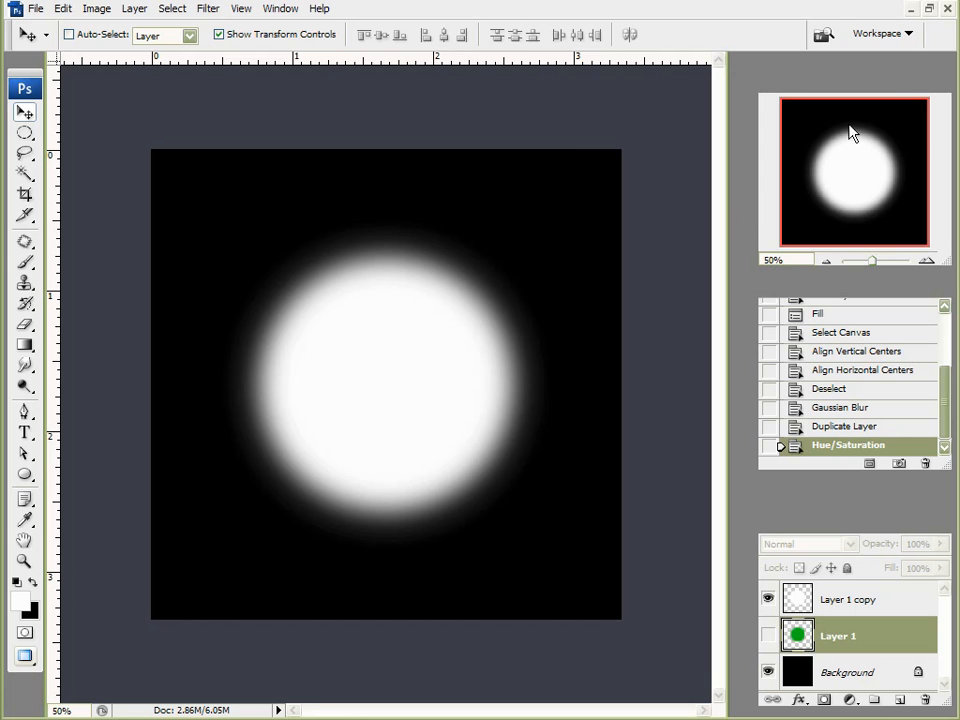
# Step: Close the old glow image without saving and create a new 1000×1000 px document
pyautogui.click(945, 10)
pyautogui.click(420, 183)
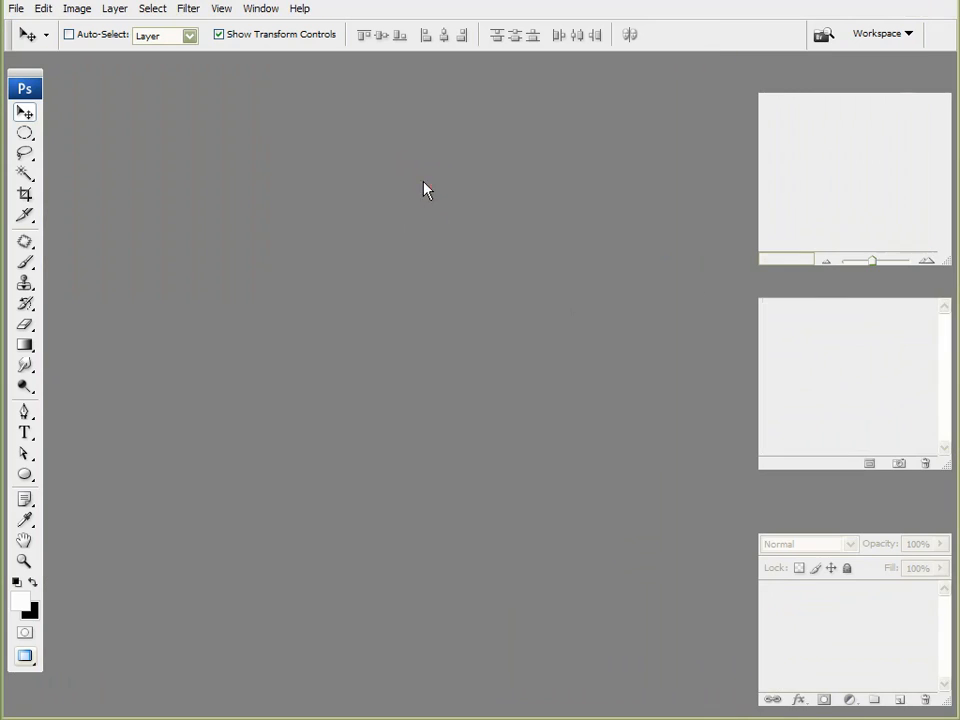
pyautogui.click(13, 8)
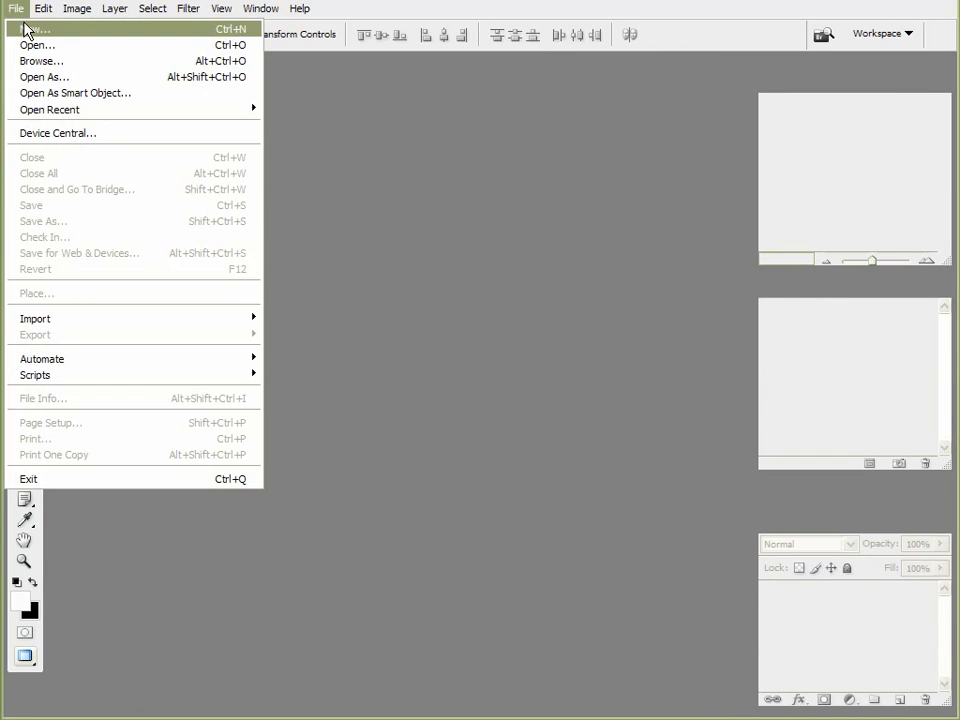
pyautogui.click(22, 26)
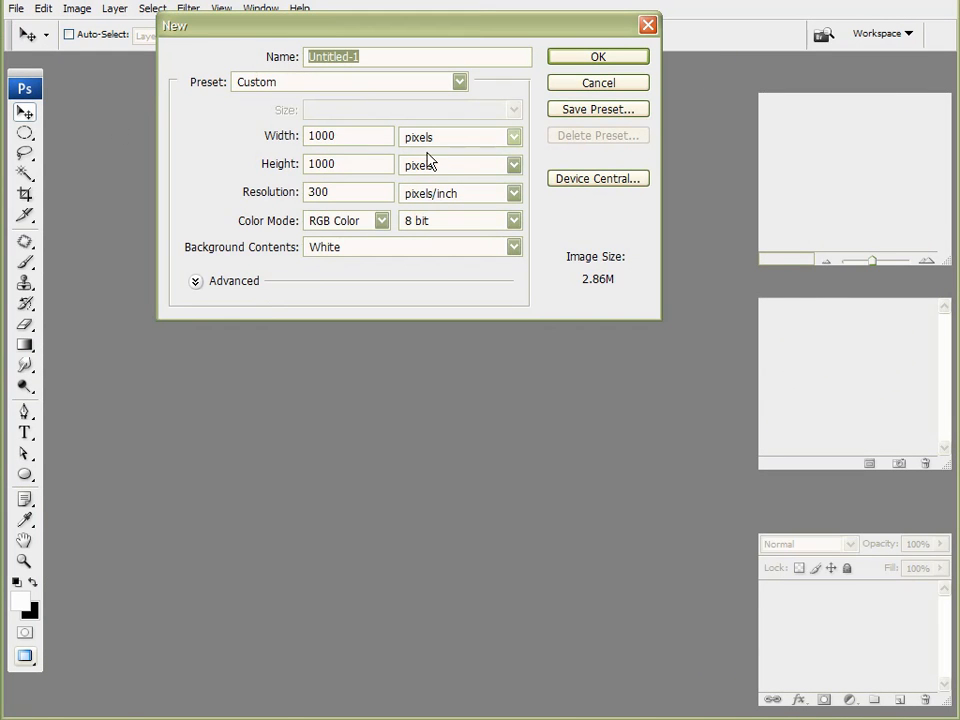
pyautogui.click(622, 60)
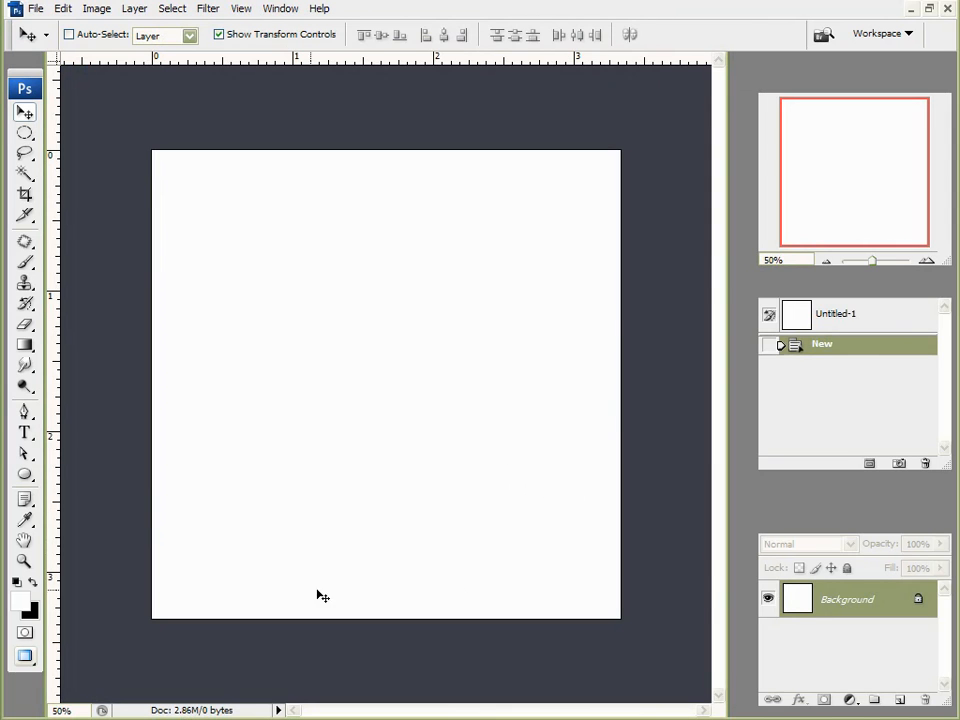
# Step: Reset default colours, fill the Background solid black, and add a new empty layer
pyautogui.click(17, 580)
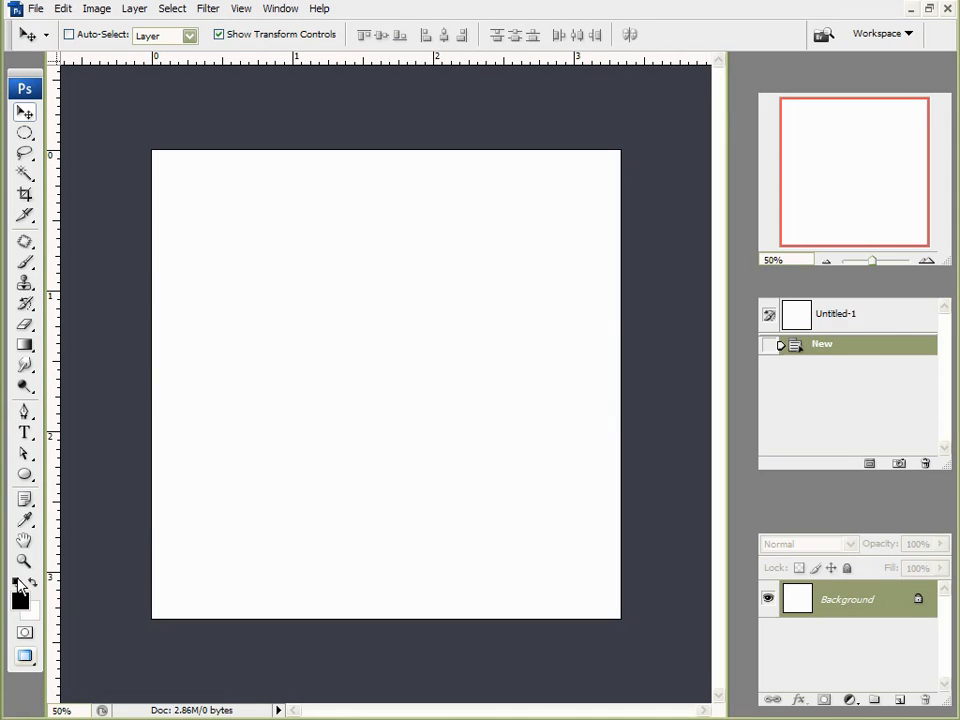
pyautogui.hotkey('alt', 'BackSpace')
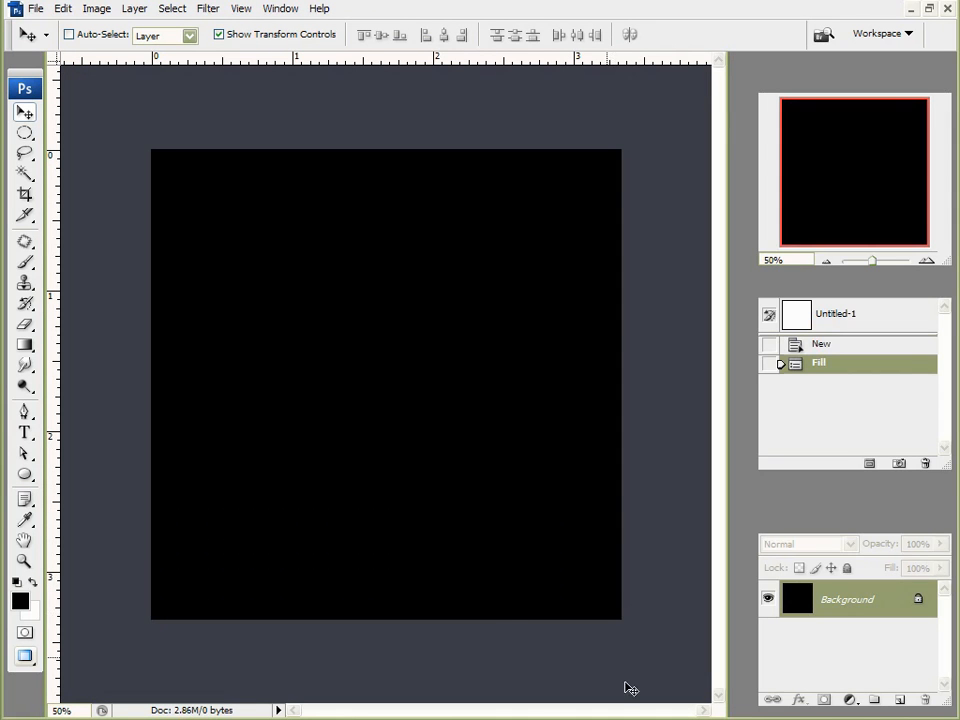
pyautogui.click(903, 706)
# Step: Draw an elliptical selection and fill it with white to make a circle
pyautogui.click(24, 133)
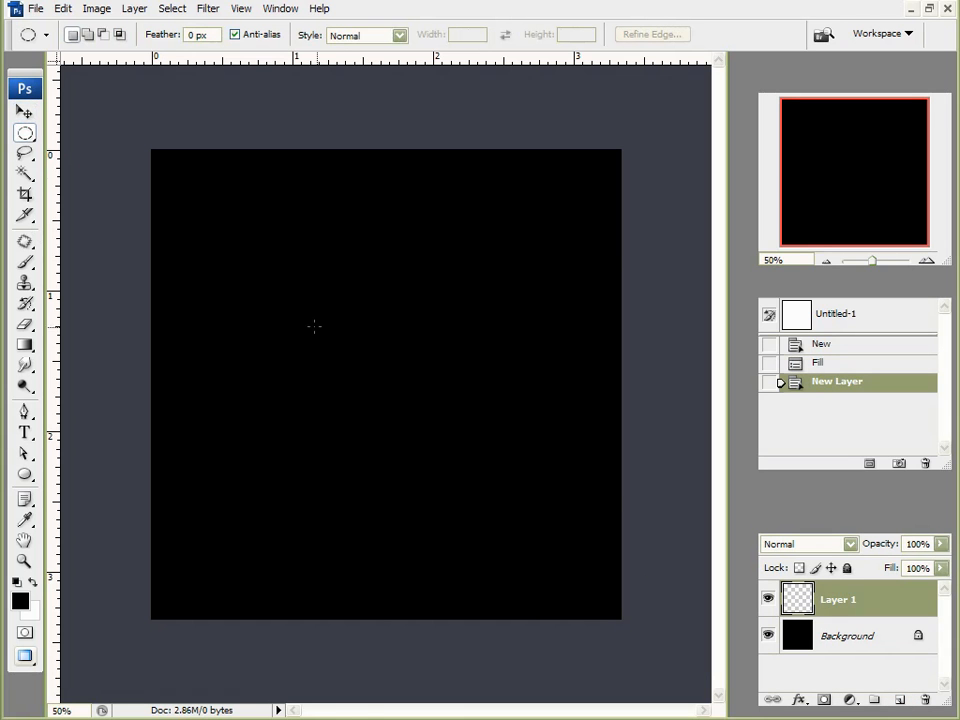
pyautogui.moveTo(257, 252); pyautogui.dragTo(532, 516)
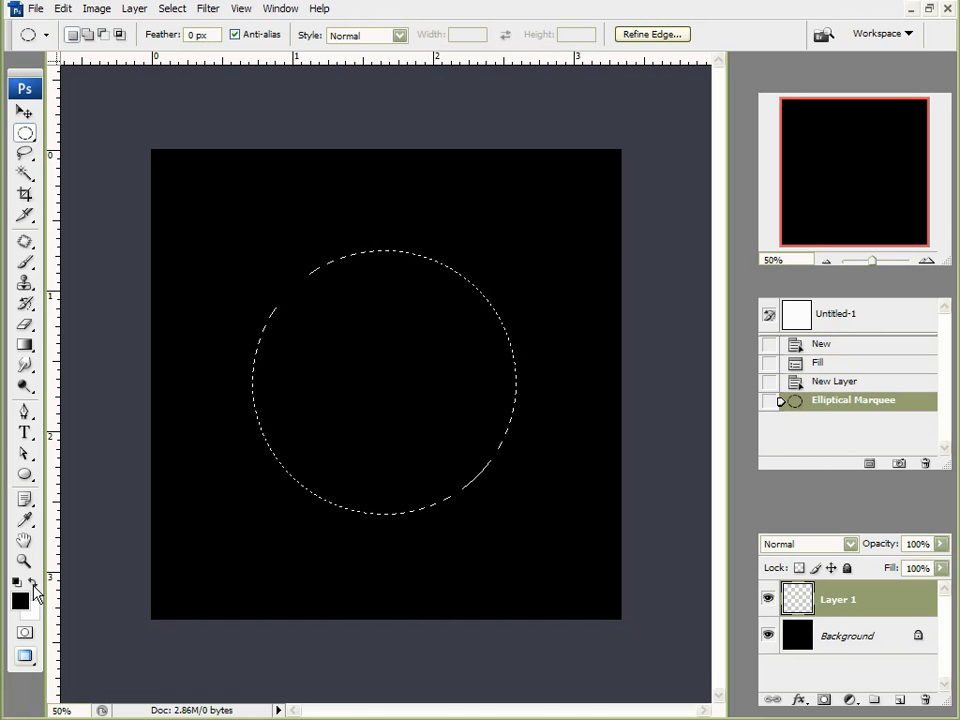
pyautogui.click(34, 586)
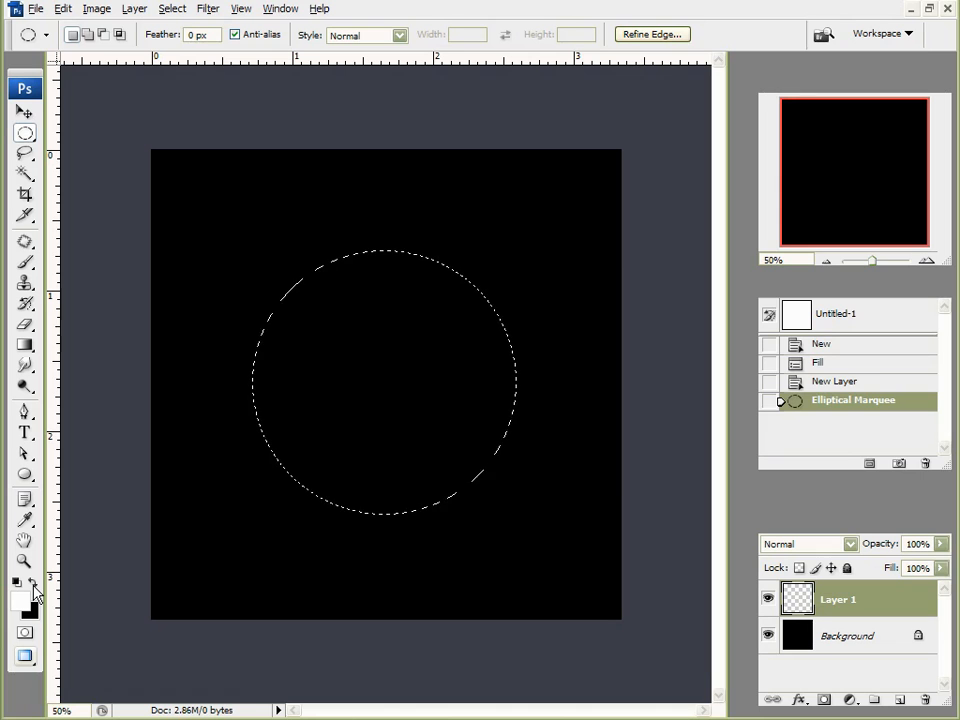
pyautogui.hotkey('alt', 'BackSpace')
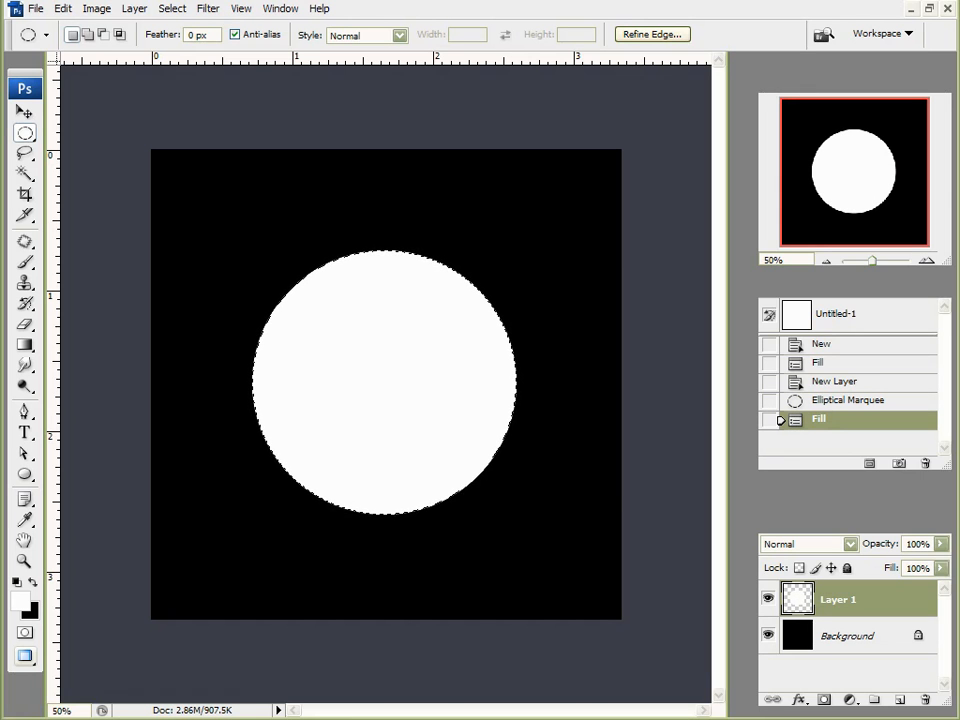
# Step: Centre the white circle vertically and horizontally on the canvas, then deselect
pyautogui.hotkey('ctrl', 'a')
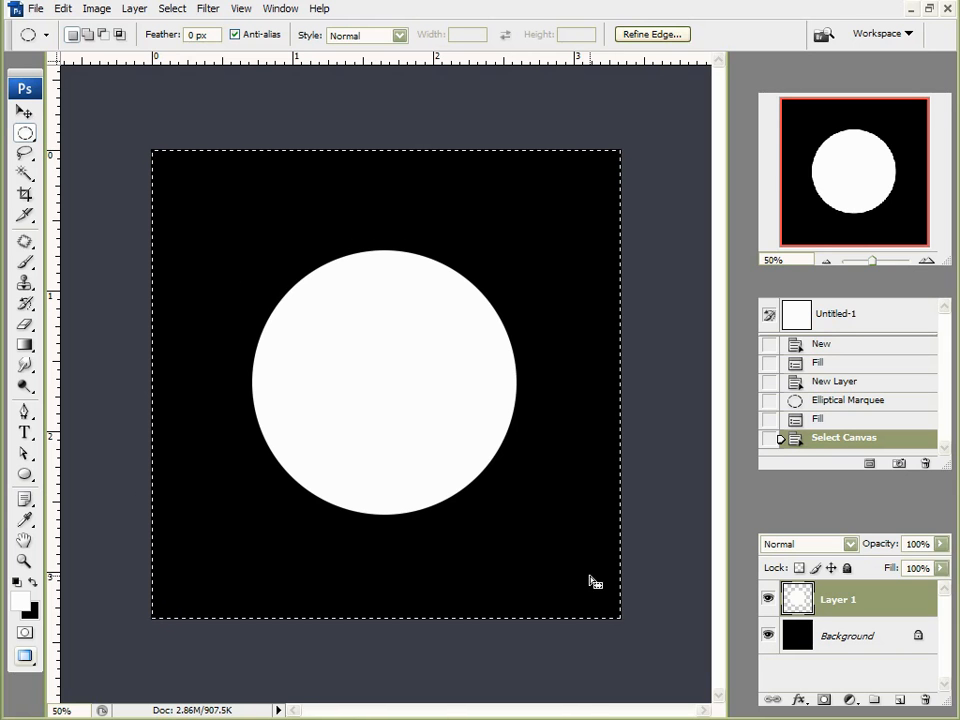
pyautogui.click(24, 110)
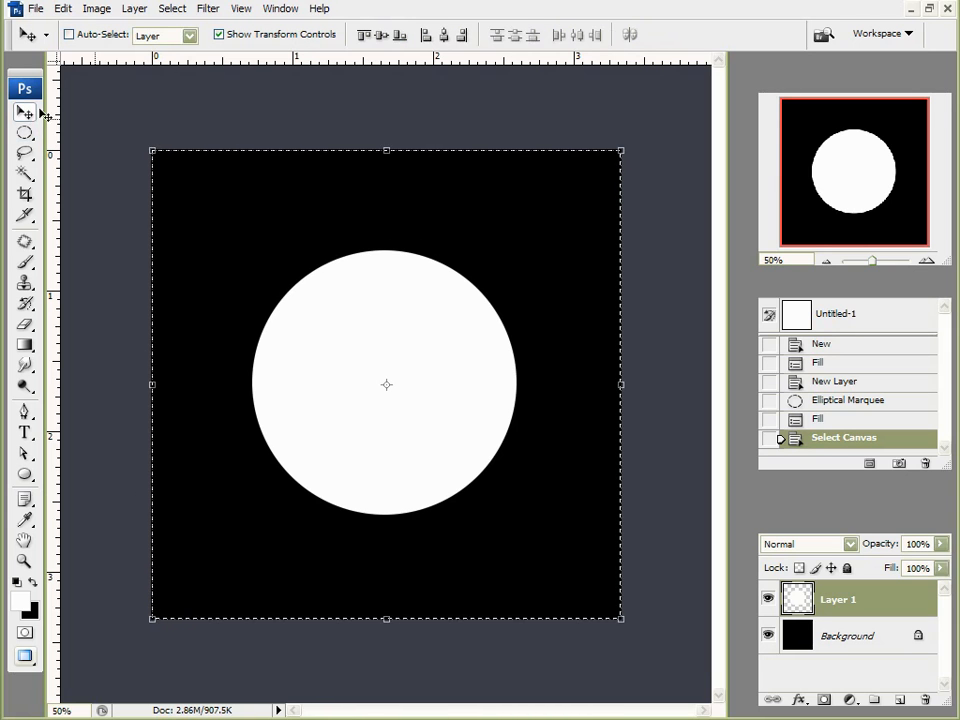
pyautogui.click(380, 36)
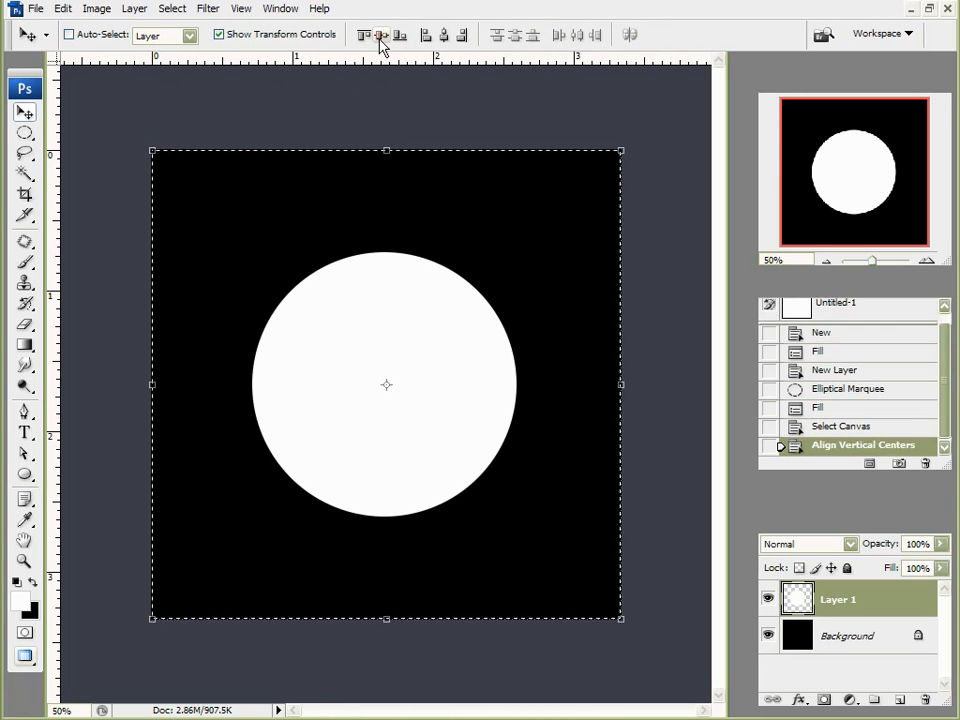
pyautogui.click(444, 38)
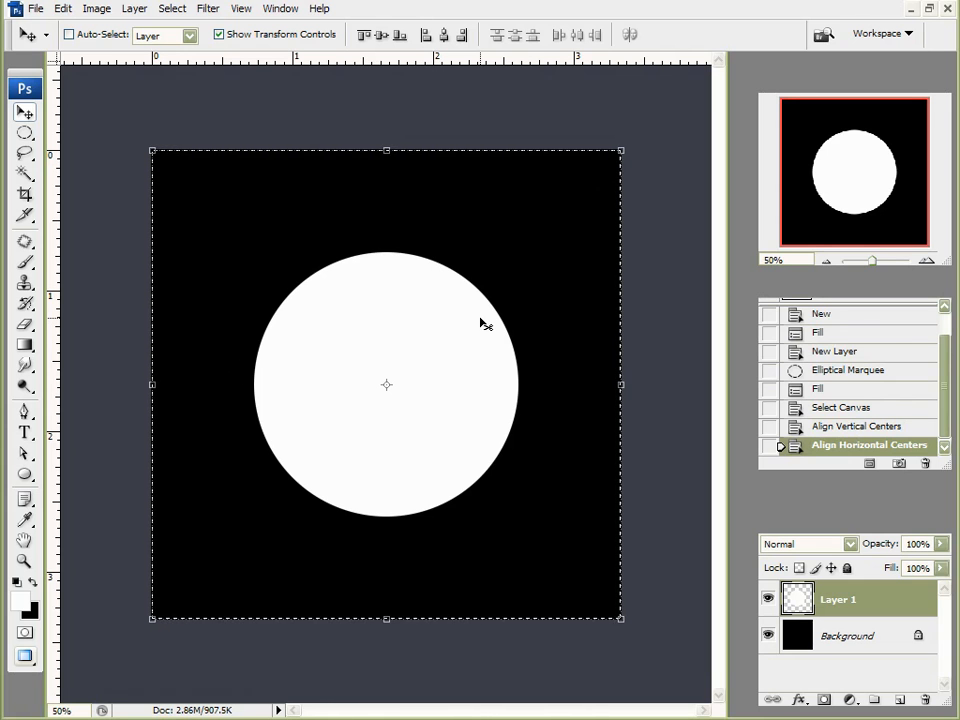
pyautogui.hotkey('ctrl', 'd')
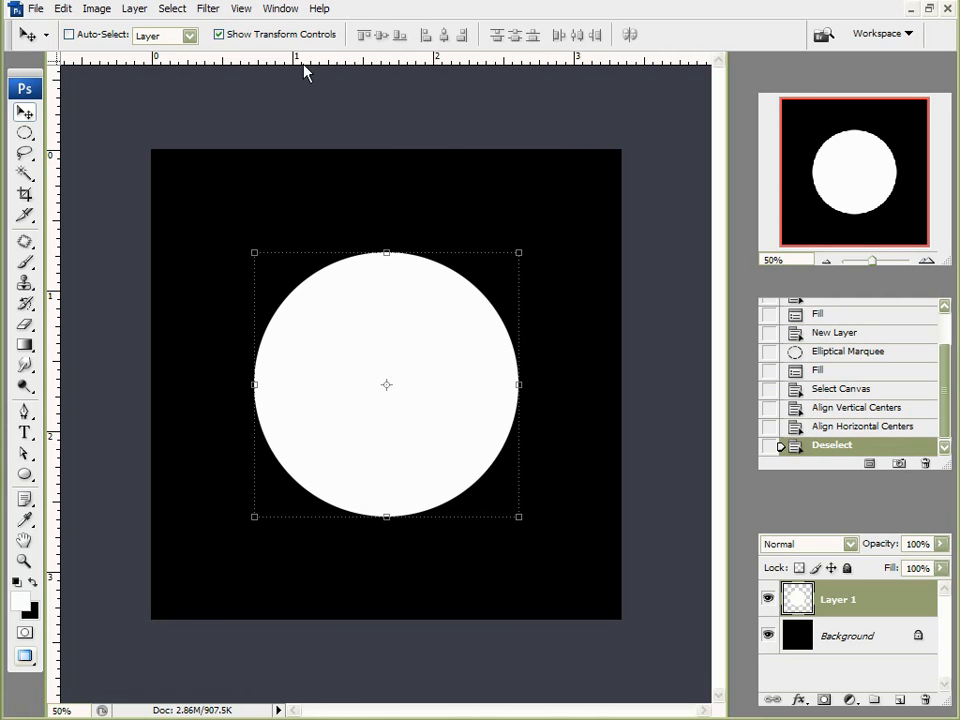
# Step: Apply a Gaussian Blur with a lowered radius to soften the circle
pyautogui.click(206, 9)
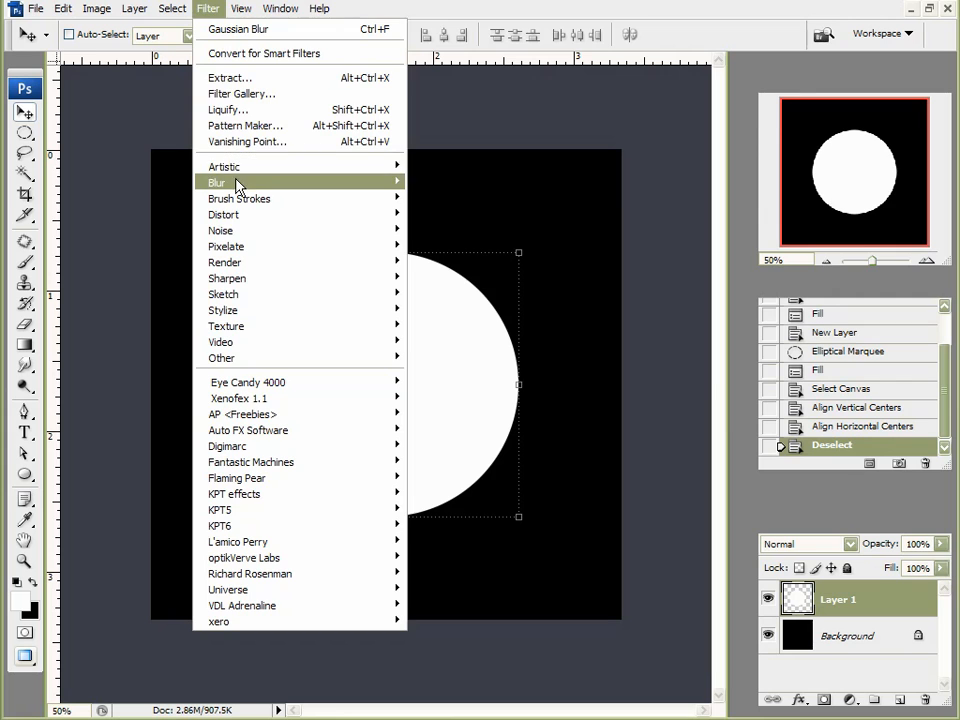
pyautogui.moveTo(250, 182)
pyautogui.click(477, 240)
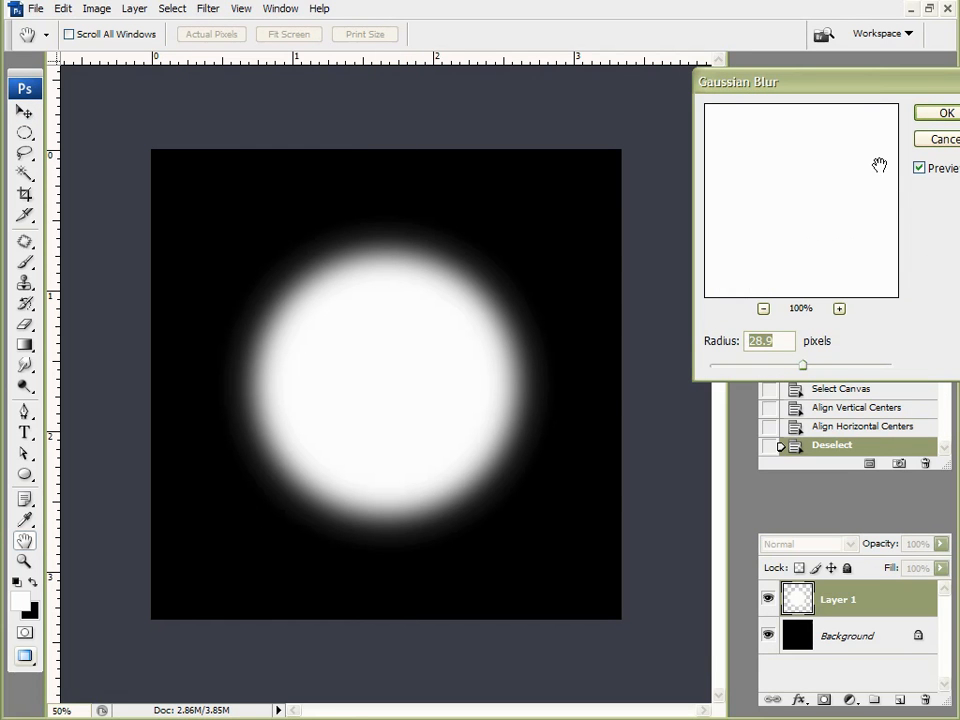
pyautogui.moveTo(796, 369); pyautogui.dragTo(795, 369)
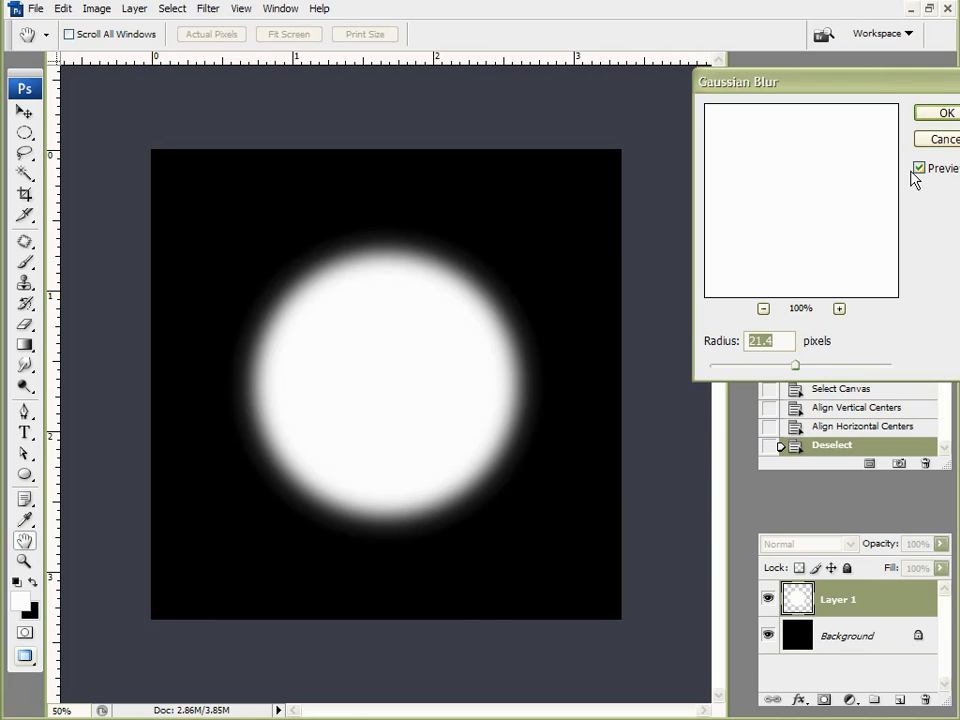
pyautogui.click(923, 116)
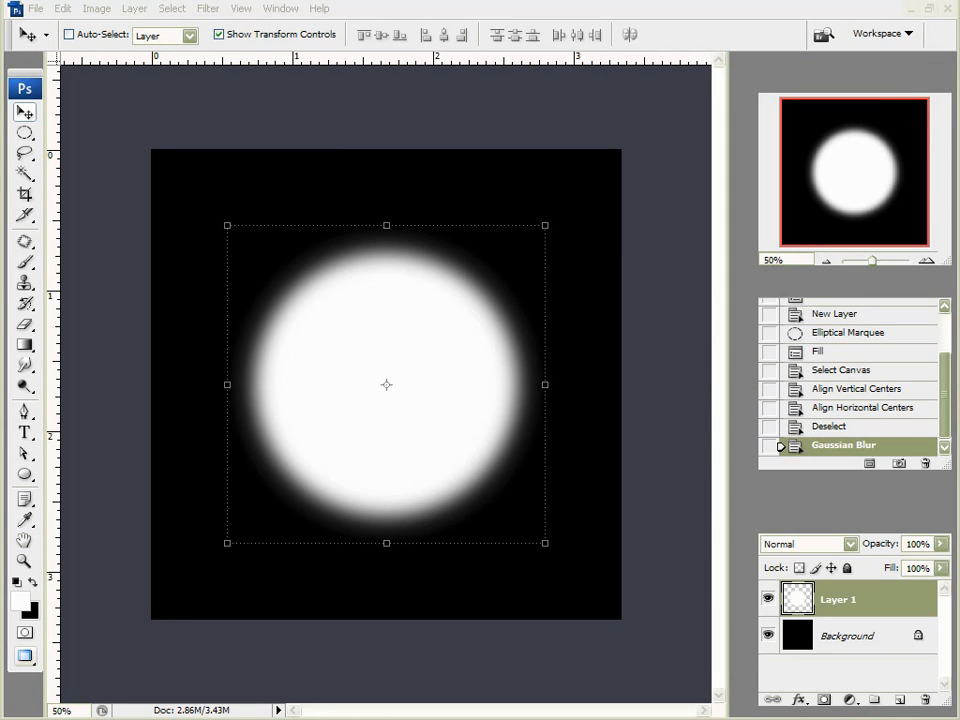
# Step: Save the image to the desktop as a maximum-quality JPEG bump map
pyautogui.click(35, 8)
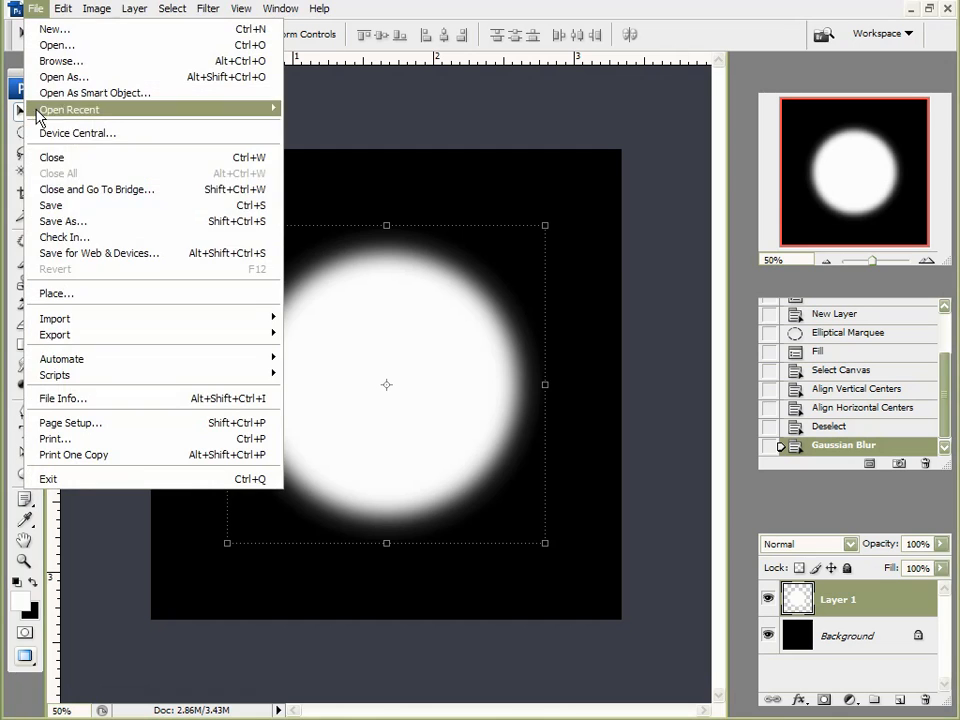
pyautogui.click(72, 222)
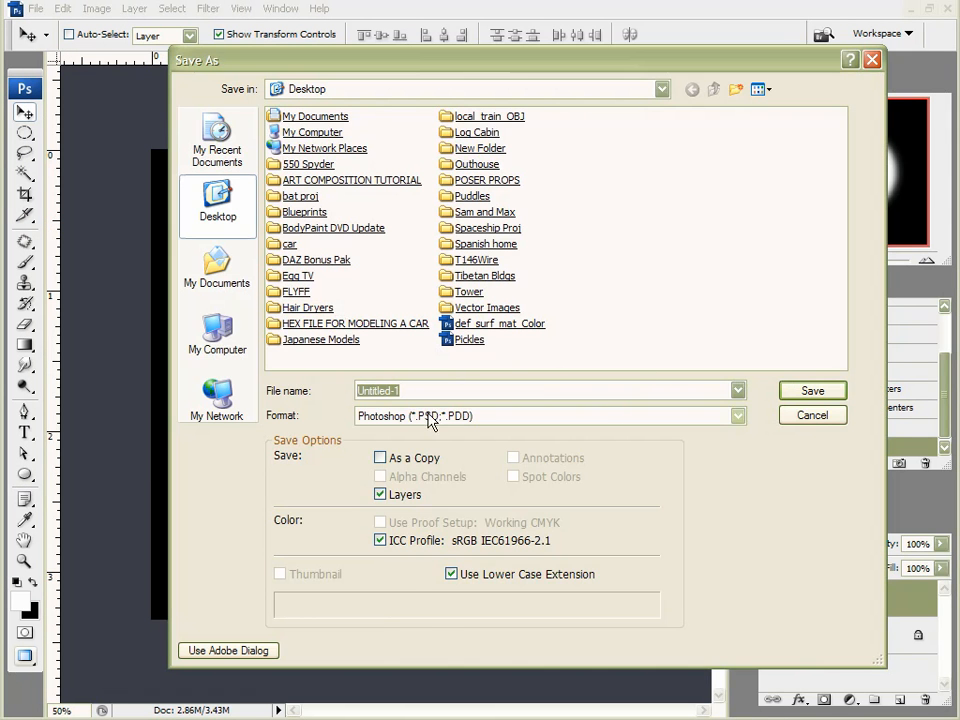
pyautogui.click(428, 416)
pyautogui.click(410, 542)
pyautogui.doubleClick(422, 390)
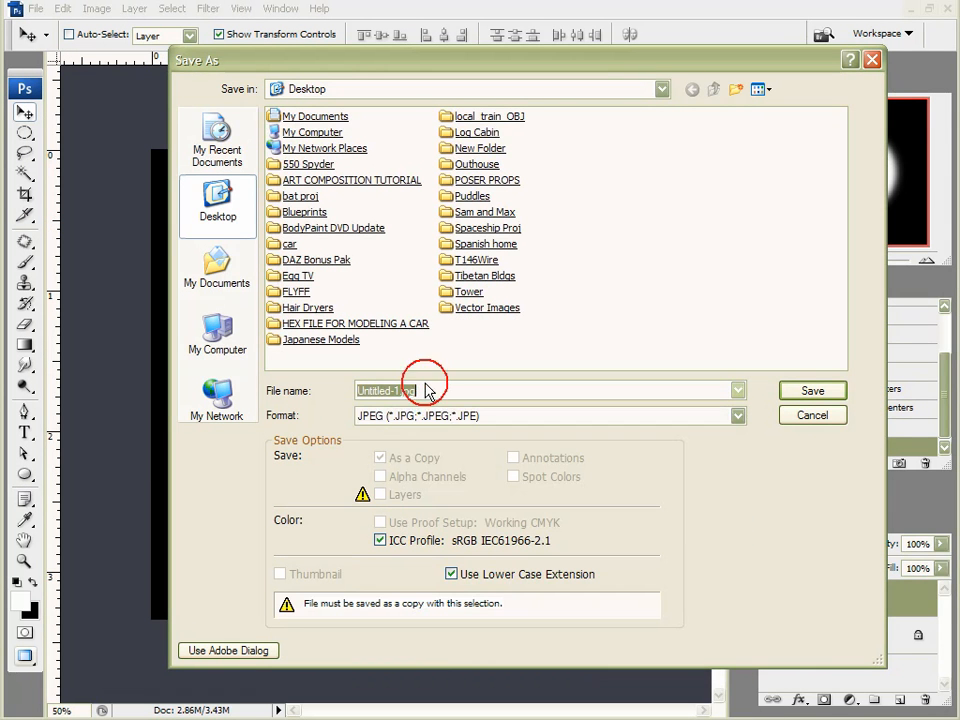
pyautogui.write('Bu')
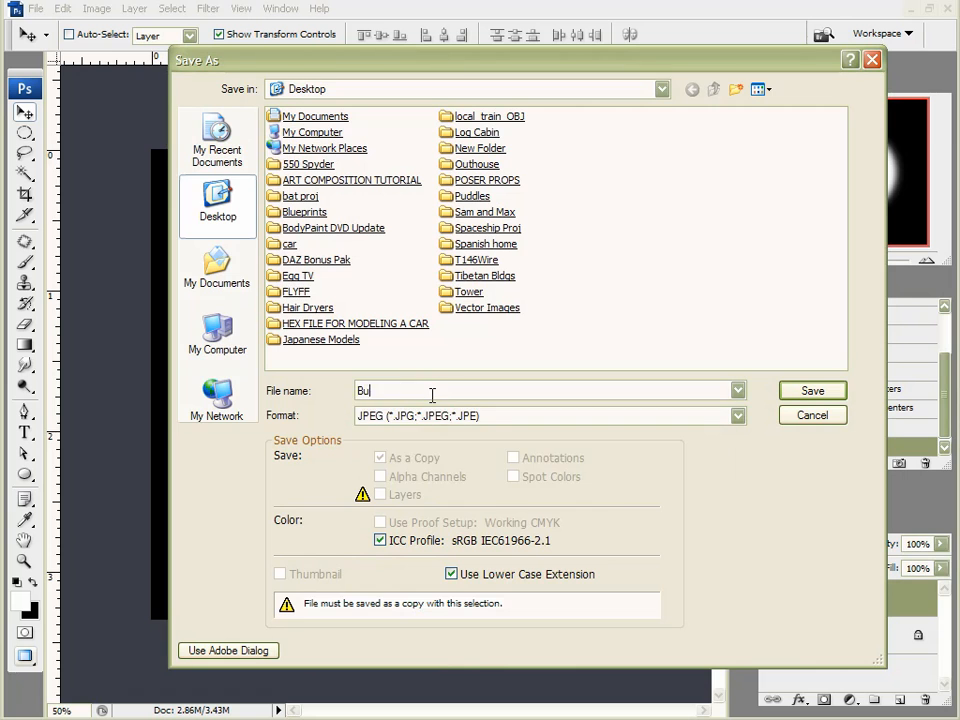
pyautogui.write('mp m')
pyautogui.press('Return')
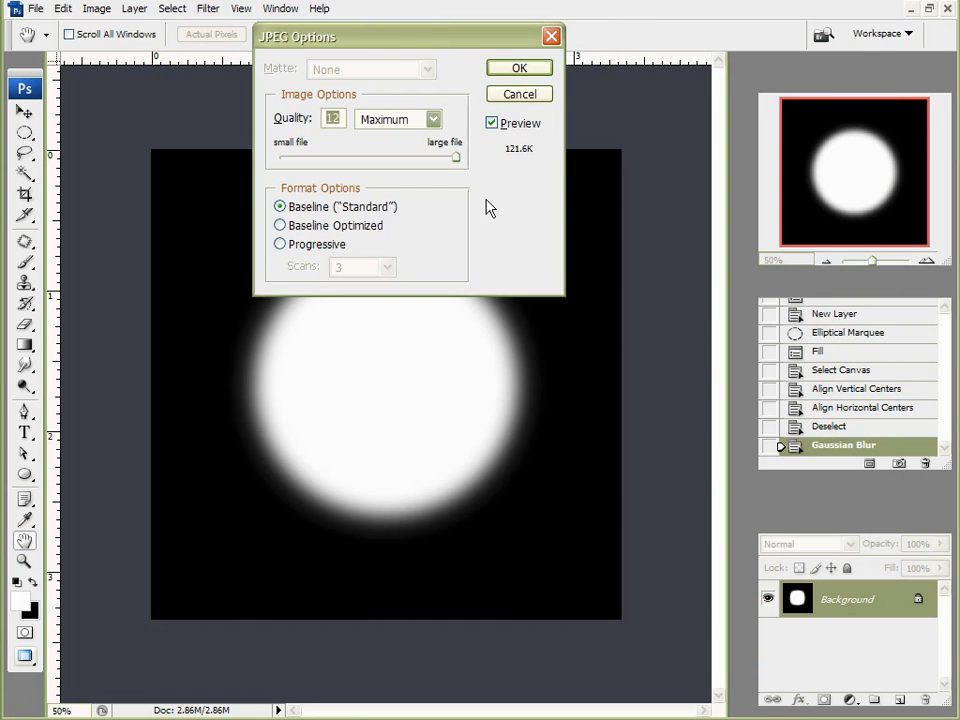
pyautogui.click(519, 67)
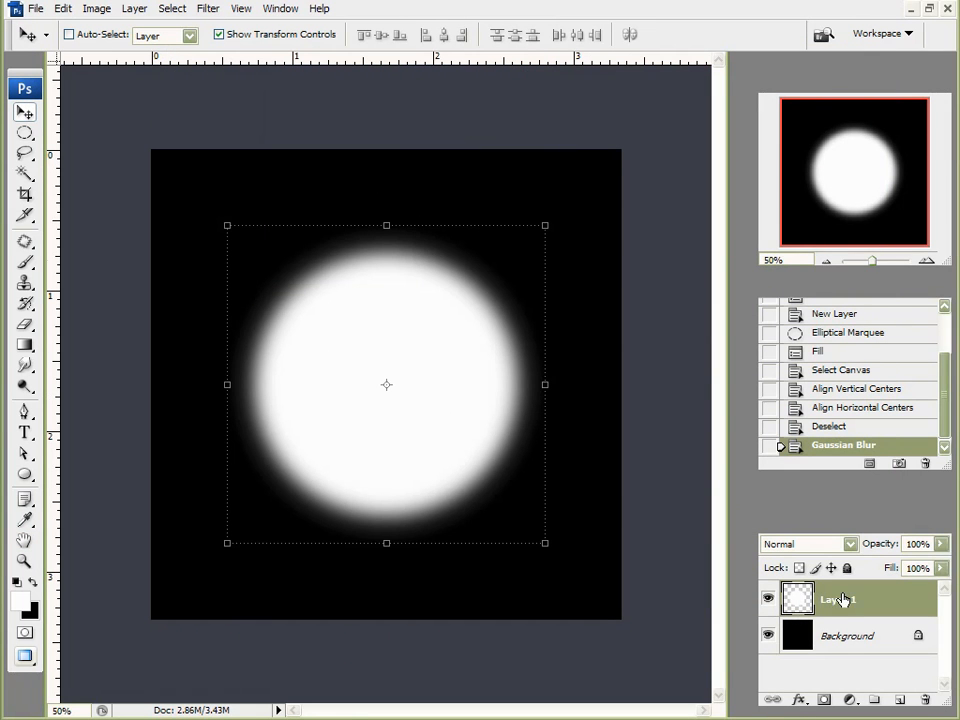
# Step: Duplicate the circle layer, hide the original, and colorize it: Hue 105, Saturation 100, Lightness -68
pyautogui.moveTo(886, 616); pyautogui.dragTo(899, 700)
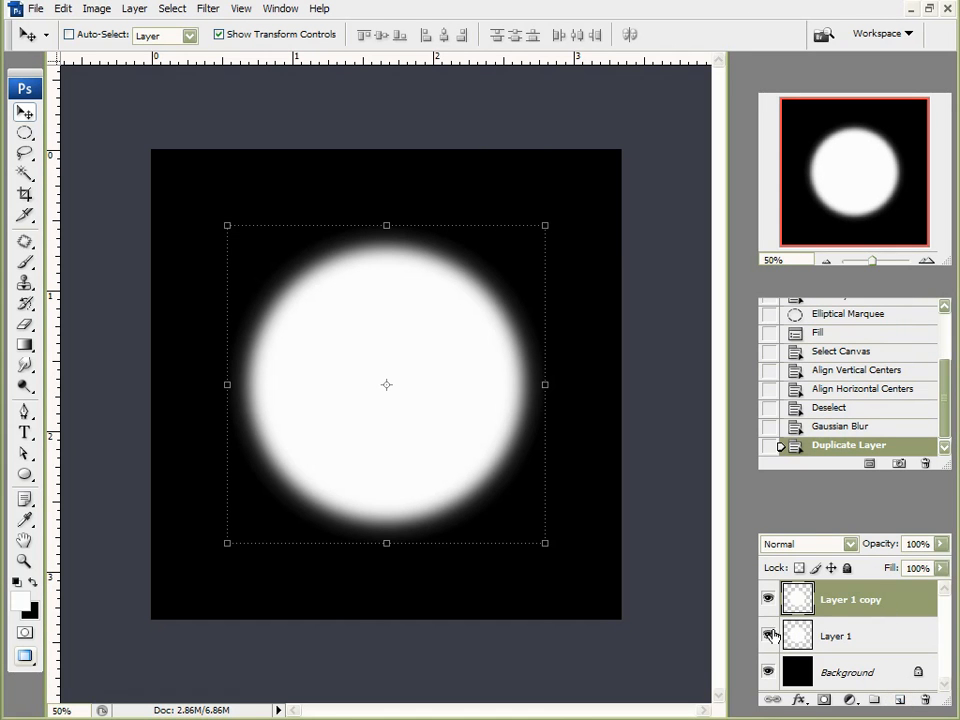
pyautogui.click(768, 634)
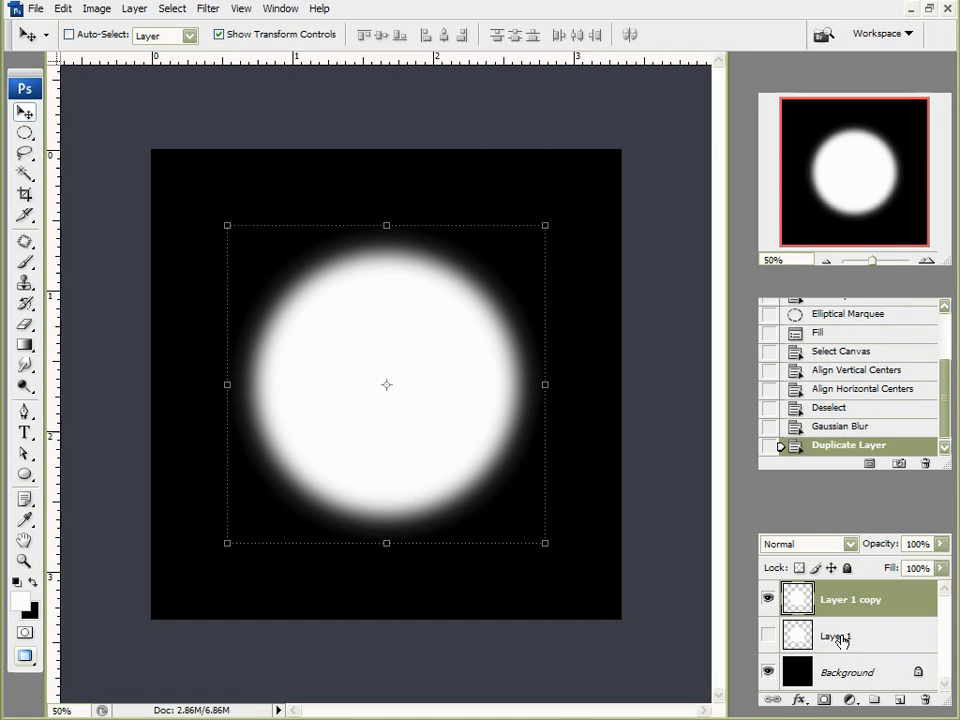
pyautogui.click(96, 9)
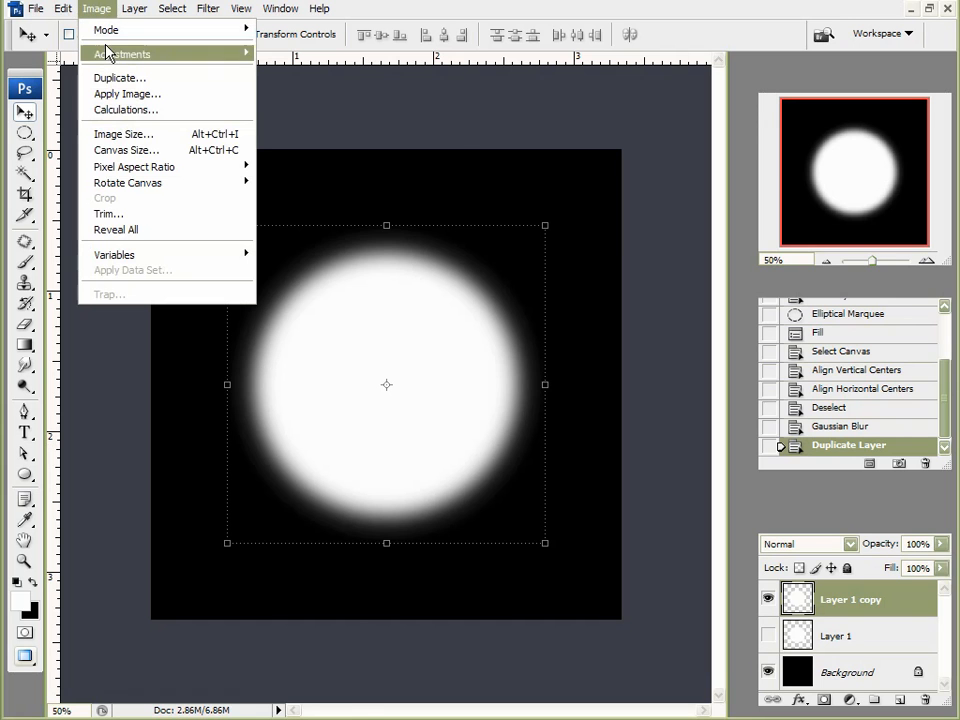
pyautogui.moveTo(111, 52)
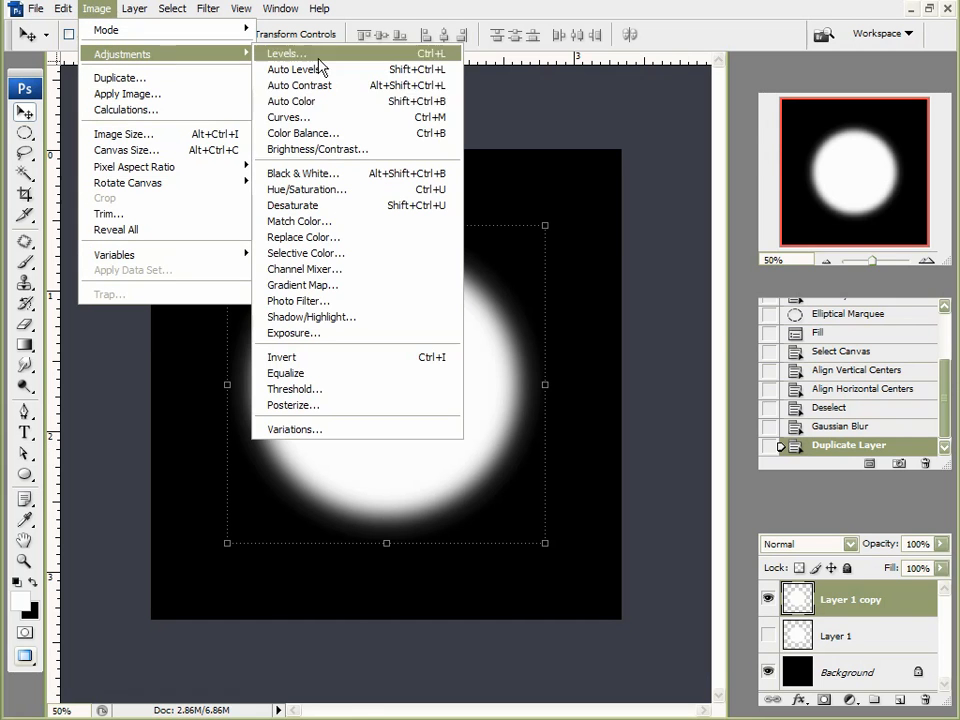
pyautogui.click(334, 189)
pyautogui.click(850, 266)
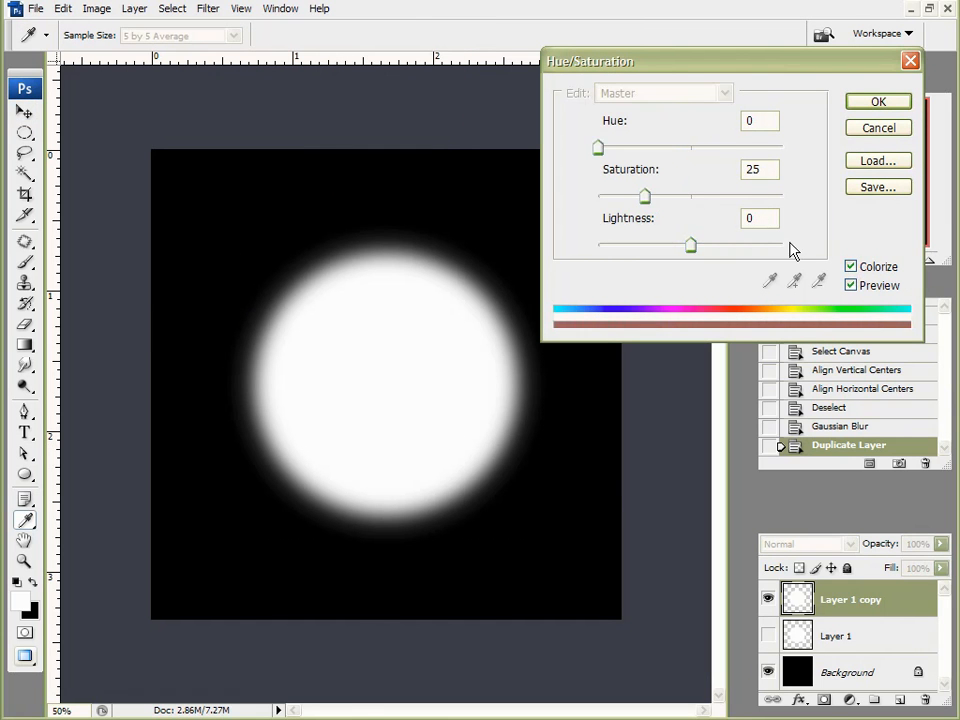
pyautogui.moveTo(689, 249); pyautogui.dragTo(630, 251)
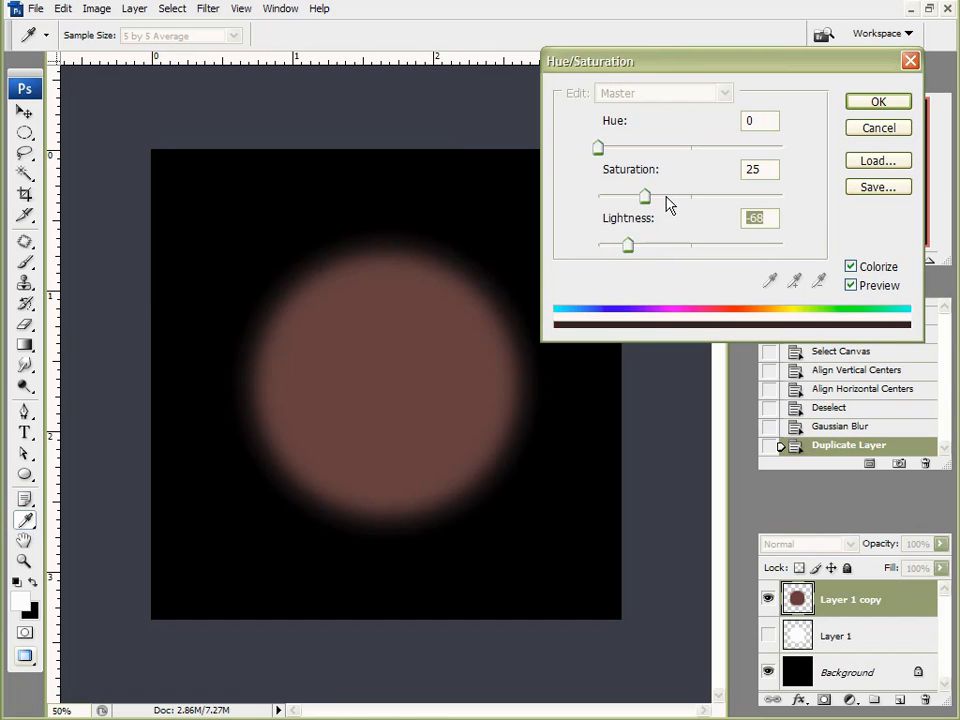
pyautogui.moveTo(667, 200); pyautogui.dragTo(808, 213)
pyautogui.moveTo(598, 147); pyautogui.dragTo(652, 170)
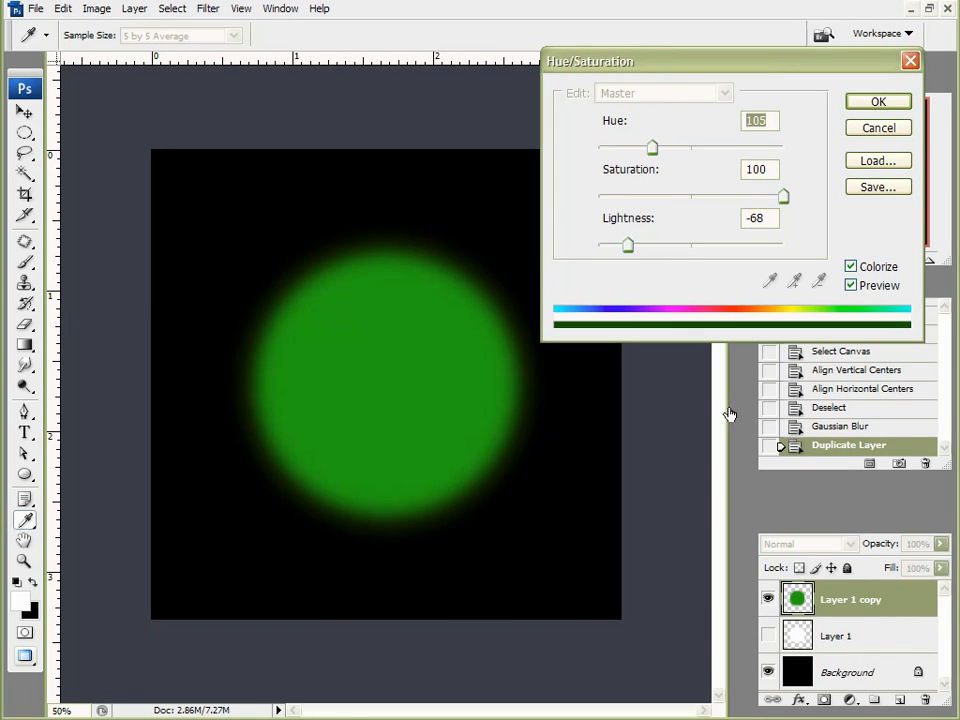
pyautogui.click(876, 104)
pyautogui.press('v')
# Step: Save the green image to the Desktop as the JPEG 'color map'
pyautogui.click(35, 8)
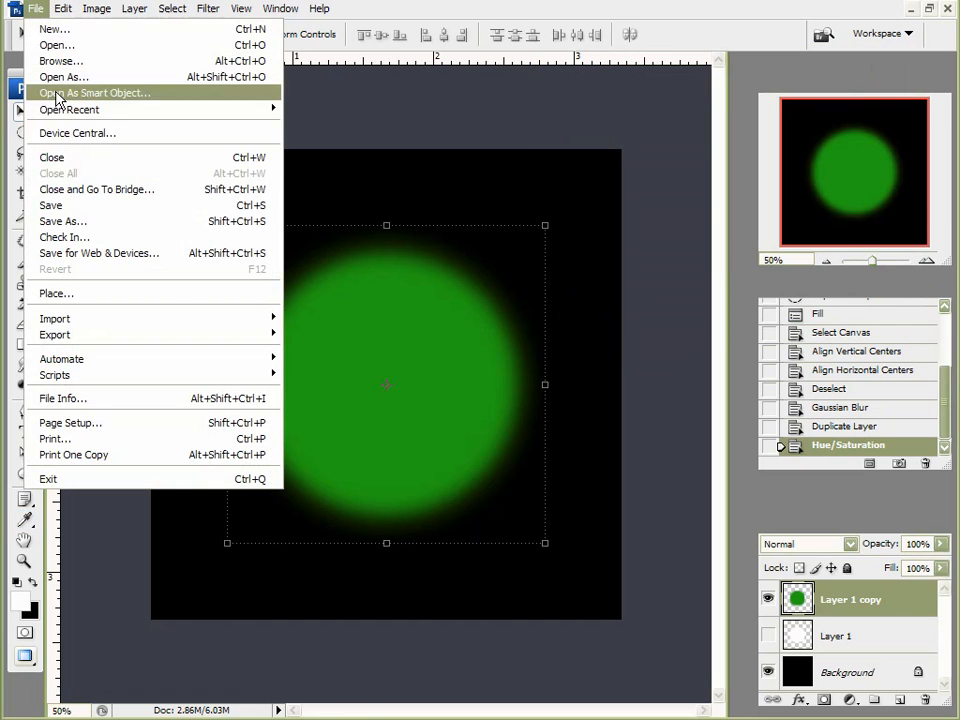
pyautogui.click(73, 224)
pyautogui.click(518, 416)
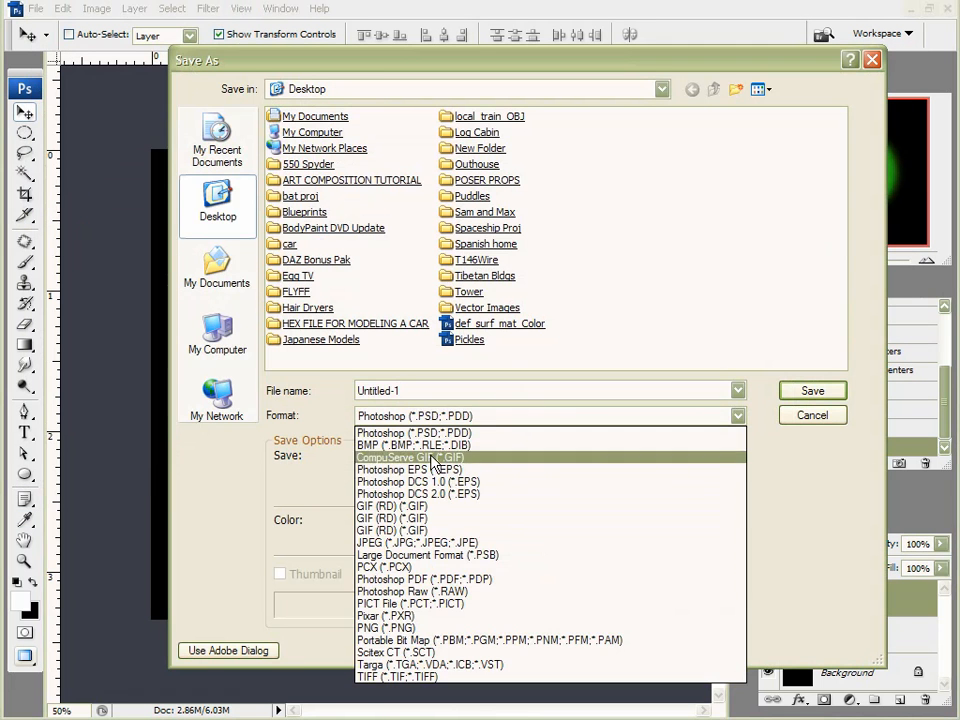
pyautogui.click(405, 542)
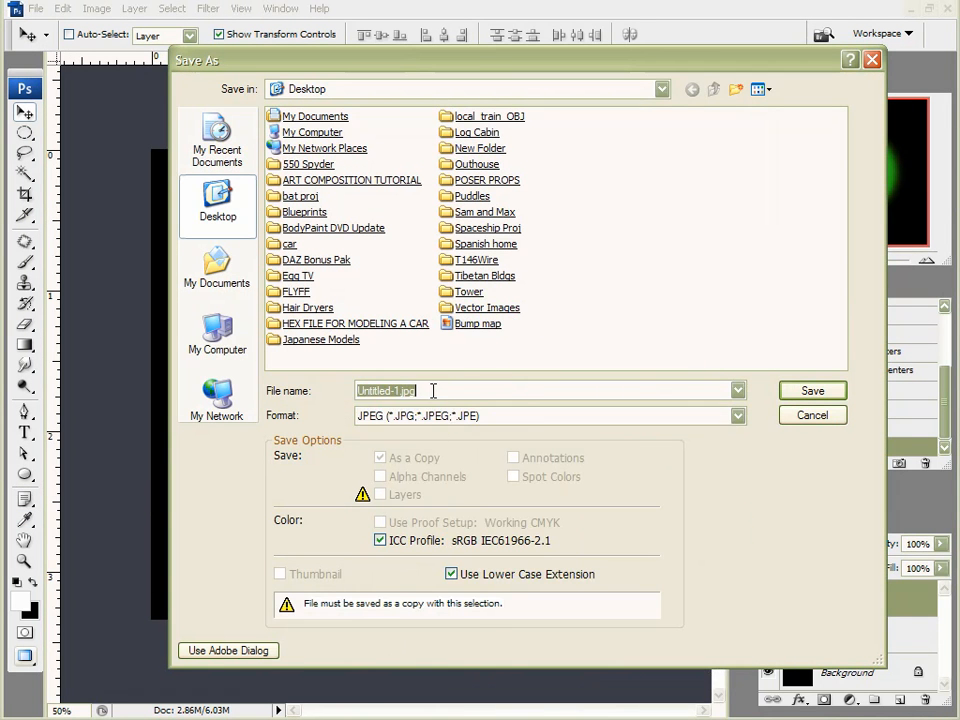
pyautogui.write('color')
pyautogui.press('Return')
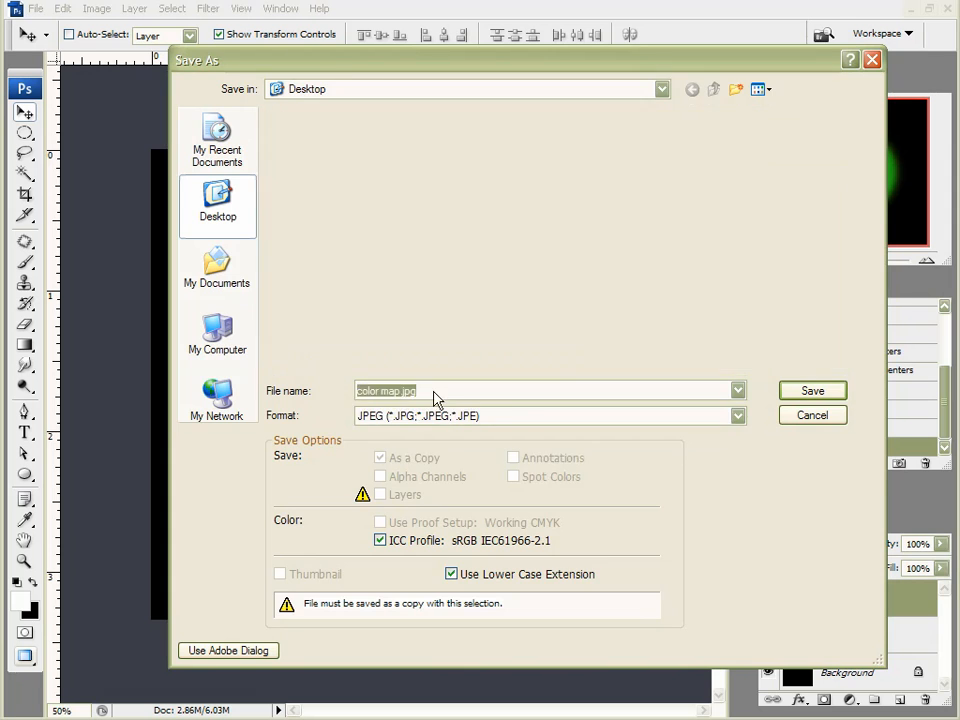
pyautogui.click(519, 69)
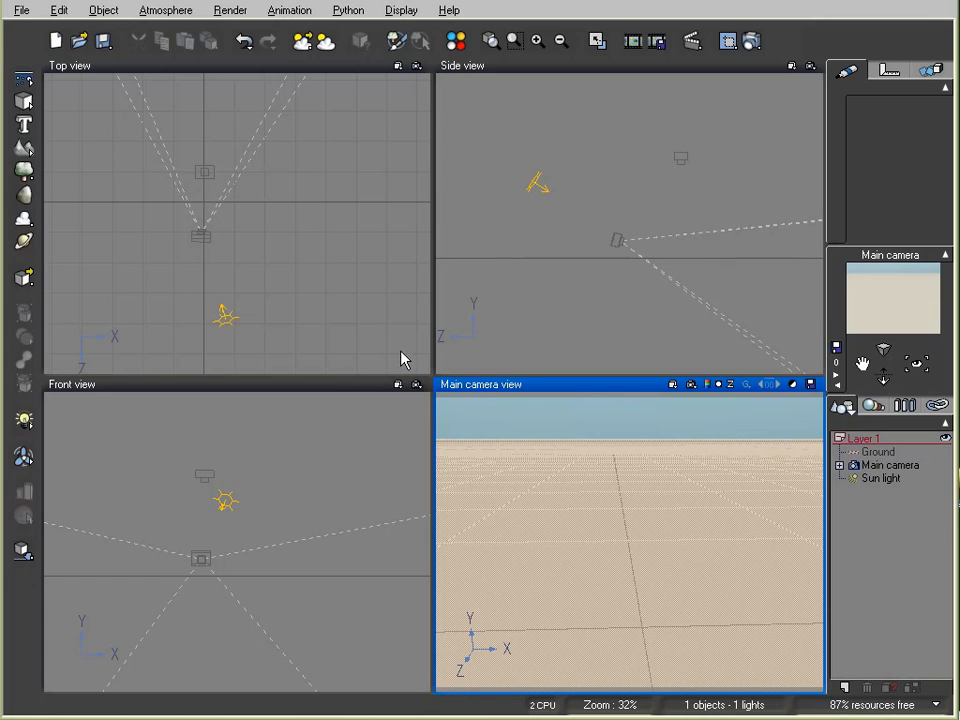
# Step: Add Cube2 on a new layer, place it on the ground before the camera, and open its Default material
pyautogui.click(845, 688)
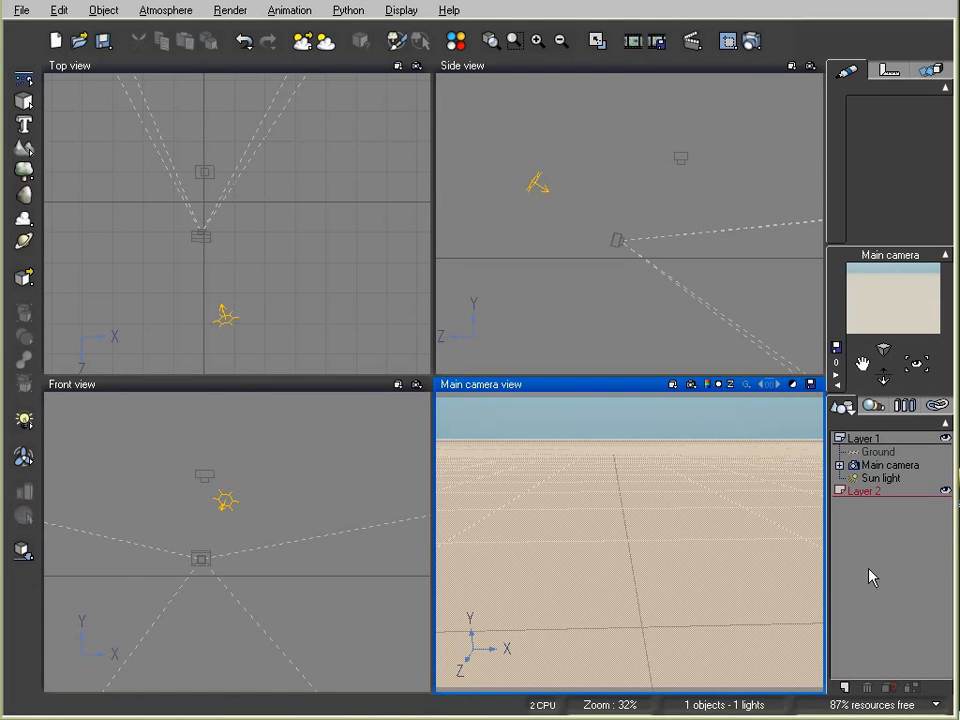
pyautogui.click(24, 101)
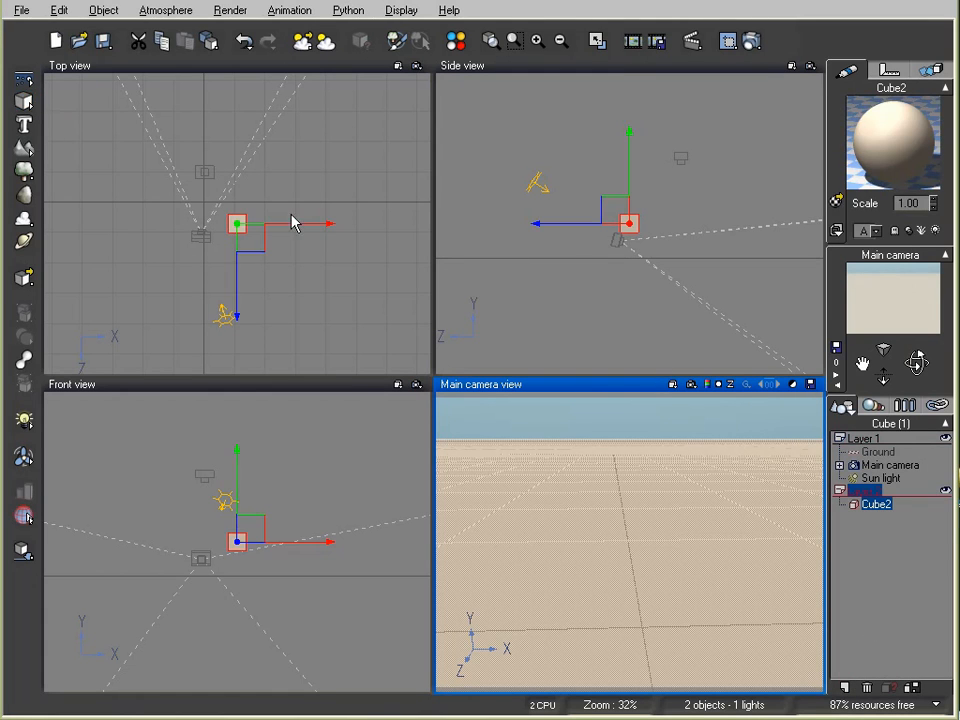
pyautogui.moveTo(240, 226)
pyautogui.mouseDown()
pyautogui.moveTo(200, 182)
pyautogui.moveTo(216, 216)
pyautogui.moveTo(244, 204)
pyautogui.mouseUp()
pyautogui.click(24, 549)
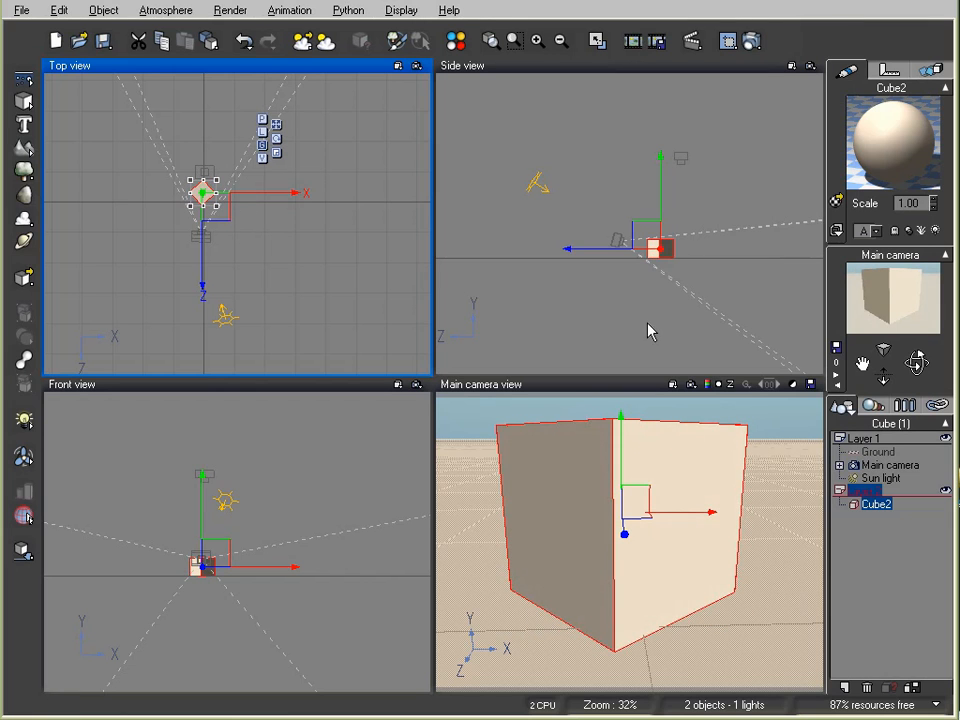
pyautogui.doubleClick(895, 140)
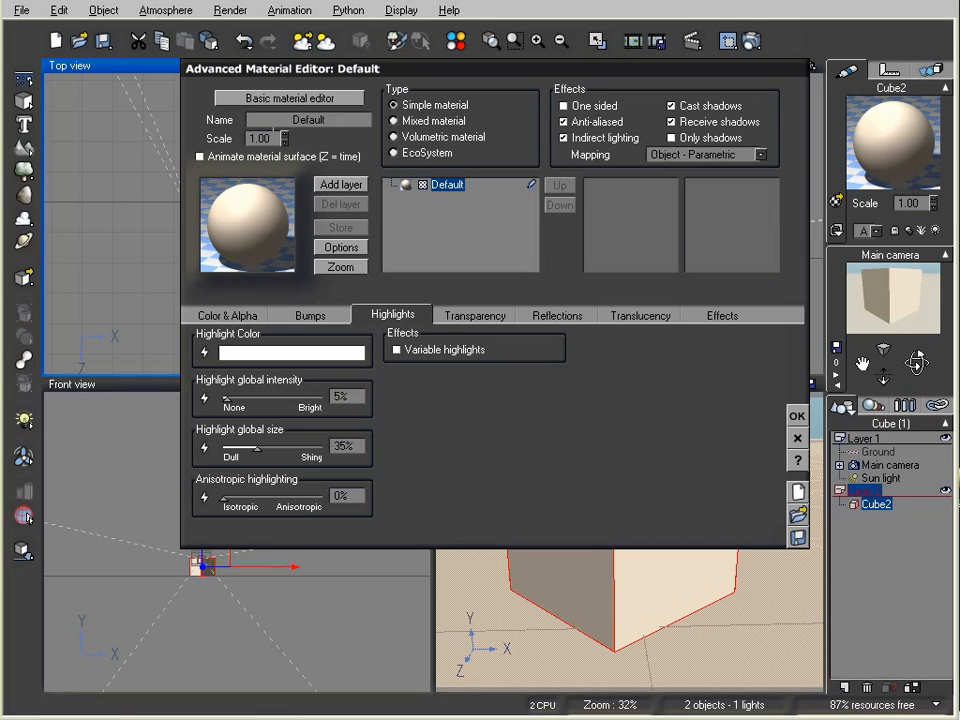
# Step: In the Basic material editor, enable Color map and load 'color map' from the Desktop
pyautogui.click(278, 98)
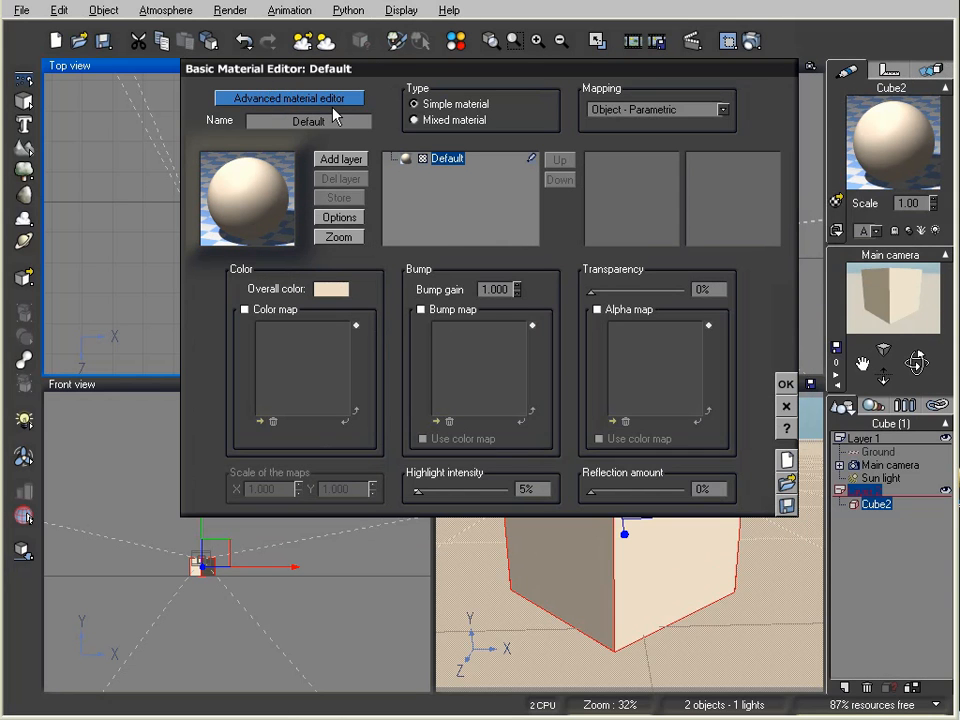
pyautogui.click(245, 311)
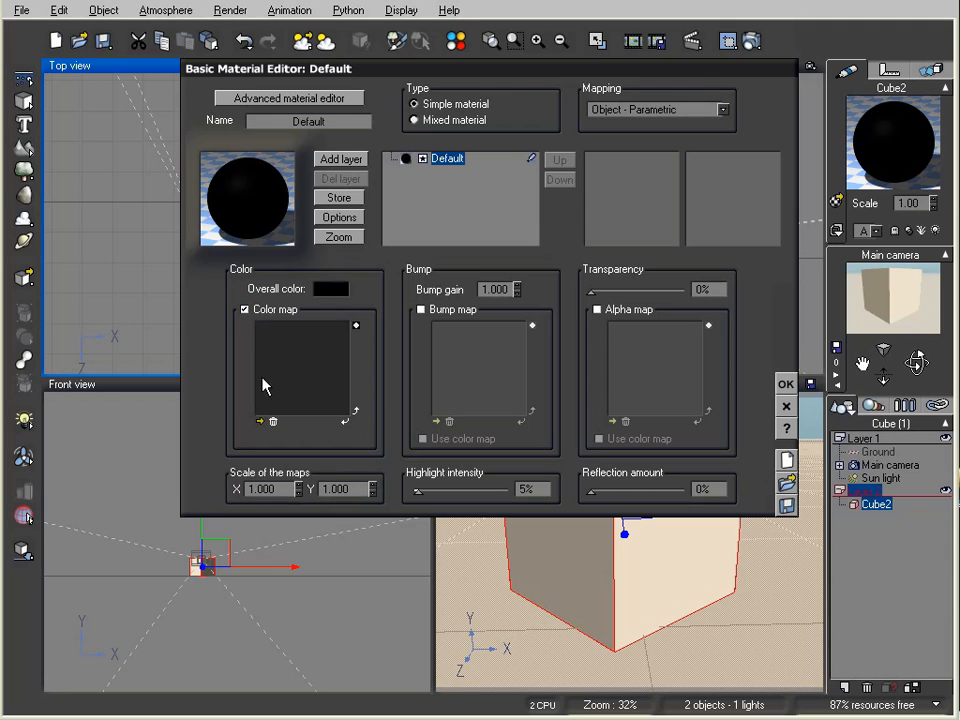
pyautogui.click(259, 421)
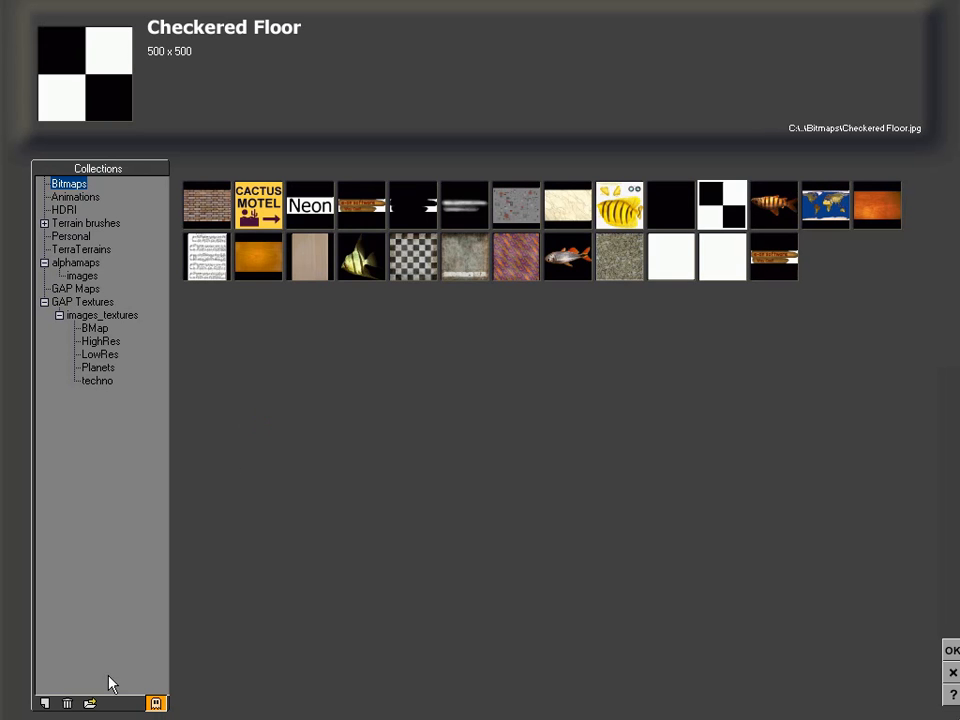
pyautogui.click(90, 703)
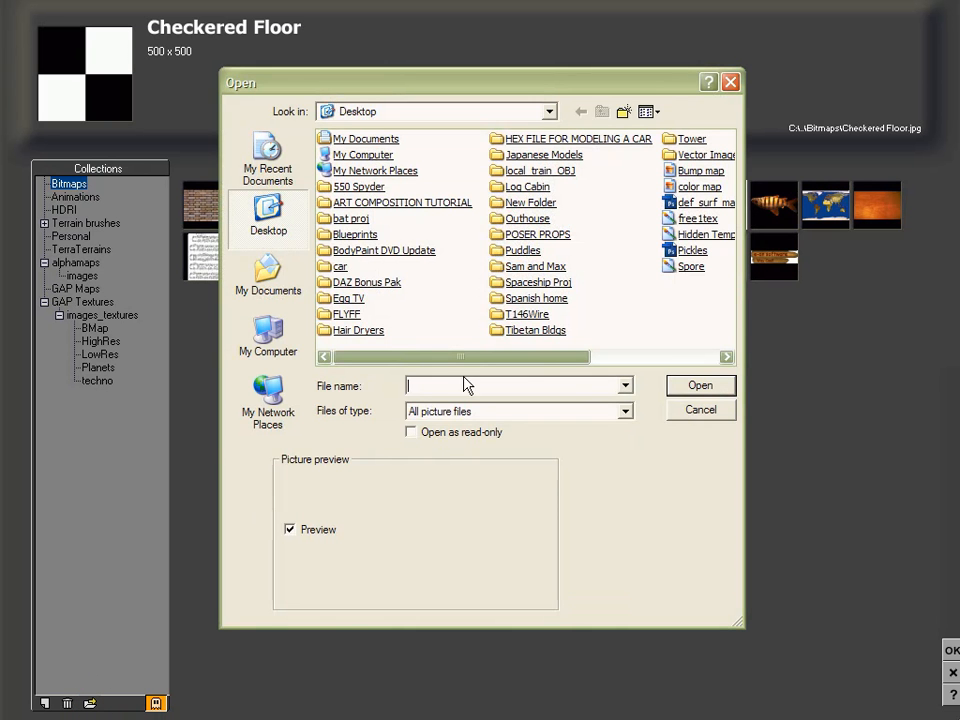
pyautogui.click(695, 187)
pyautogui.press('Return')
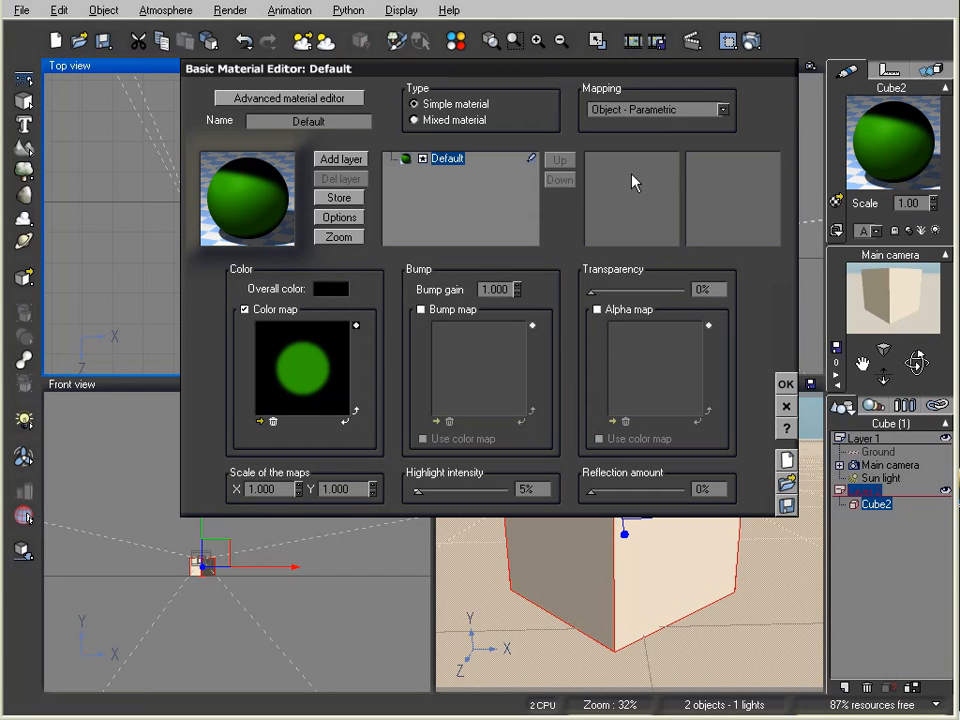
pyautogui.click(786, 384)
# Step: Render the green-spotted cube, close the render, and reopen Cube2's Default material
pyautogui.click(752, 40)
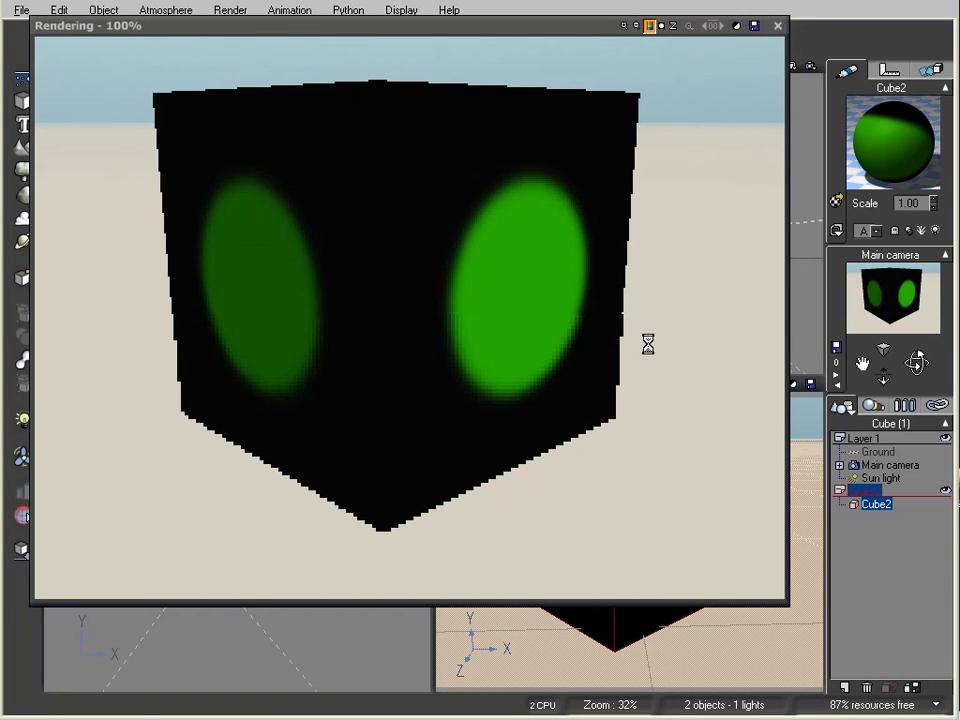
pyautogui.rightClick(686, 152)
pyautogui.click(779, 26)
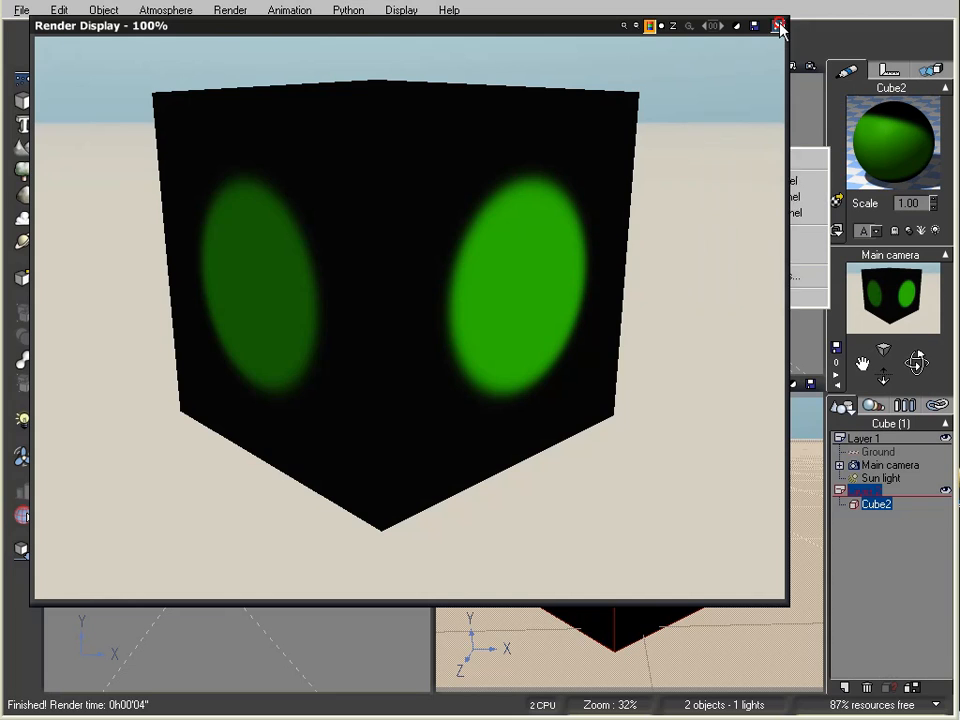
pyautogui.click(779, 26)
pyautogui.doubleClick(904, 150)
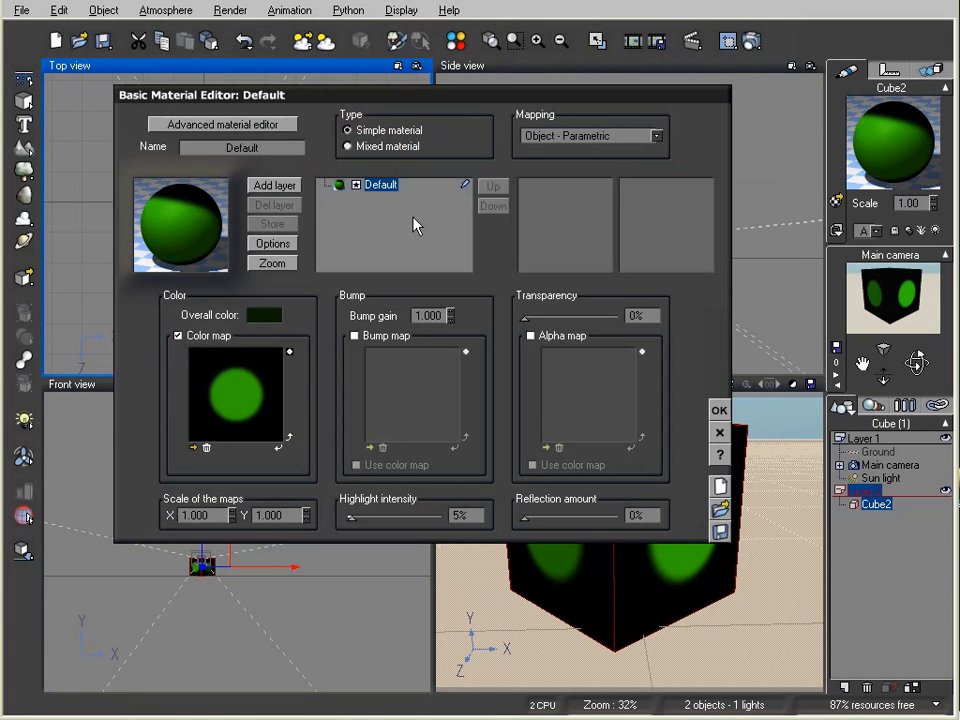
# Step: Enable Bump map with Use color map, then render the bumped cube
pyautogui.click(355, 337)
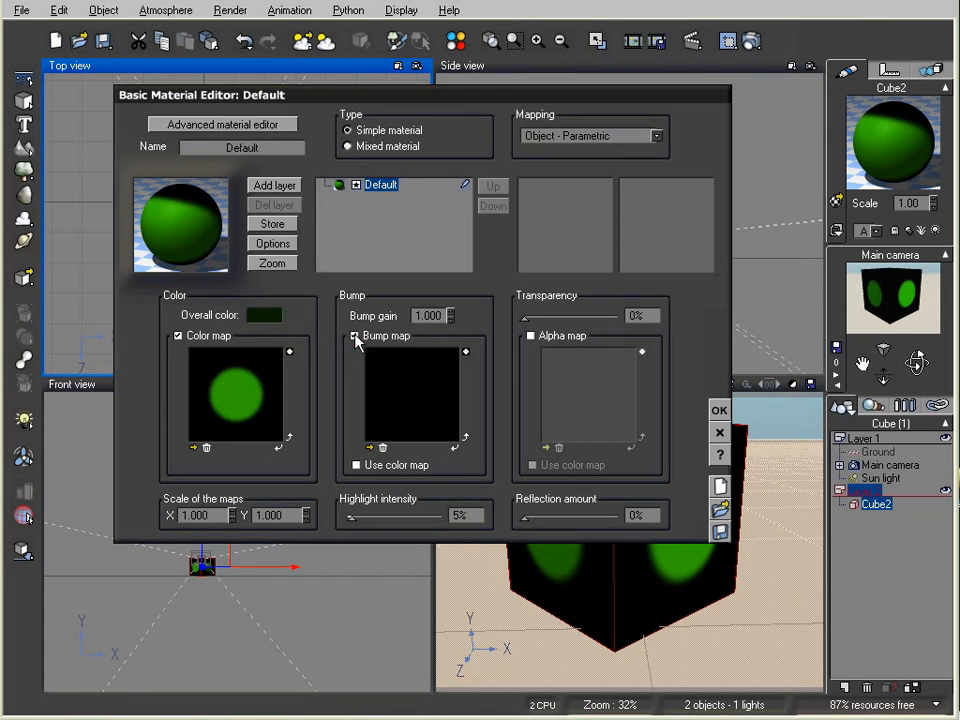
pyautogui.click(357, 465)
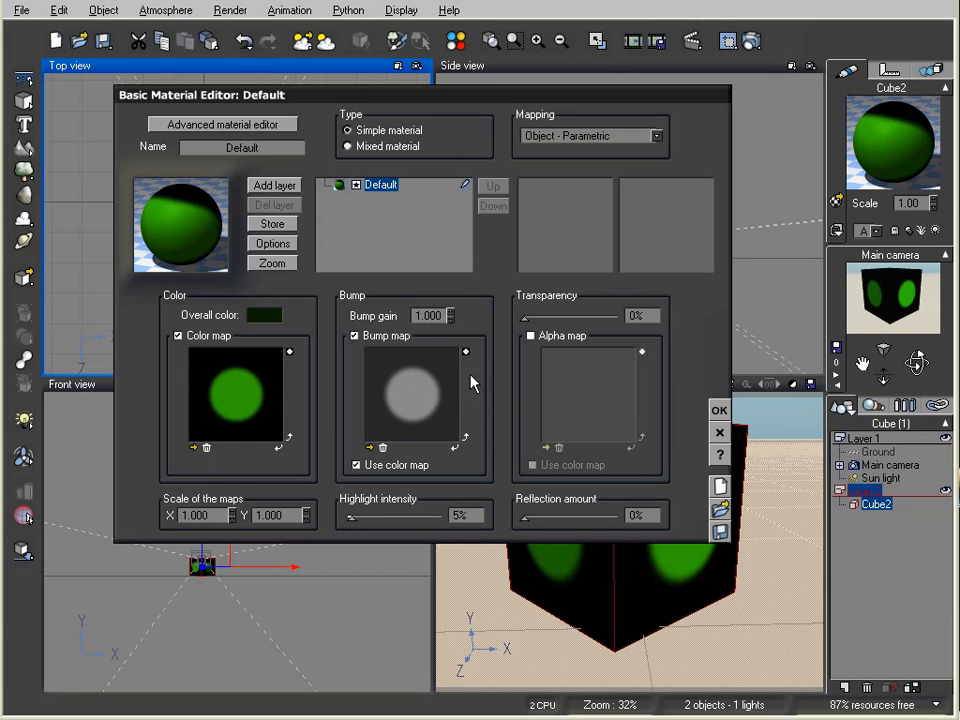
pyautogui.click(719, 410)
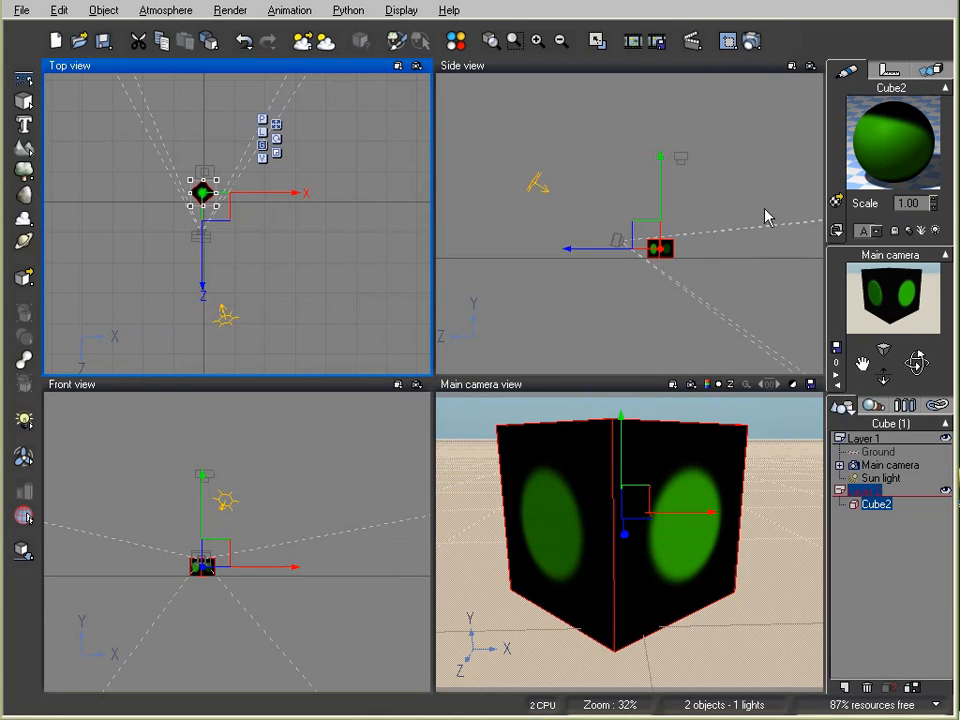
pyautogui.click(752, 40)
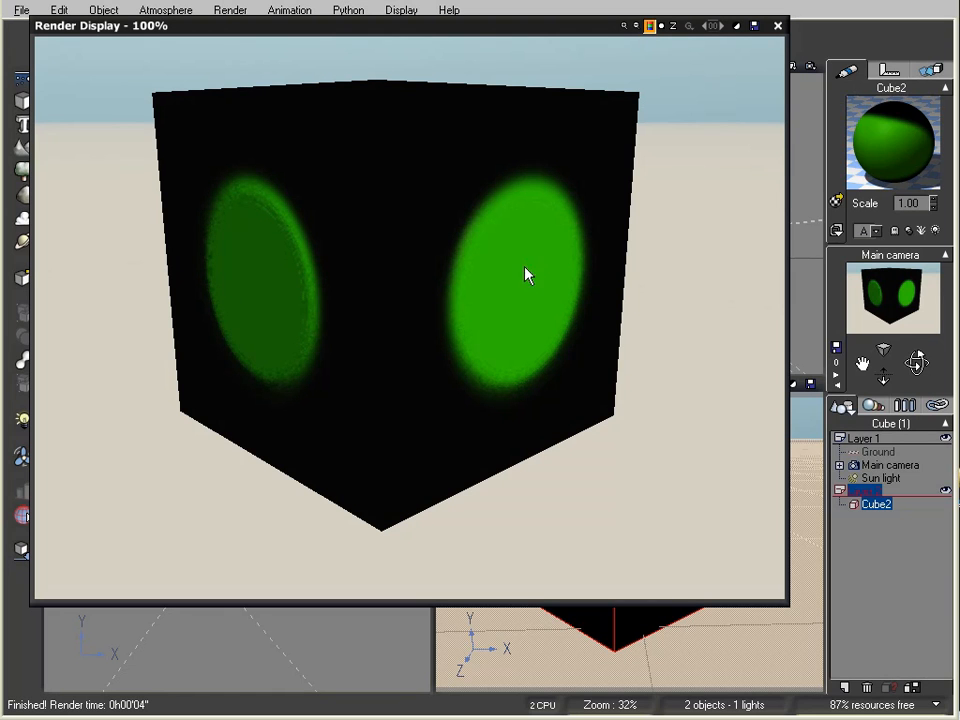
pyautogui.click(778, 25)
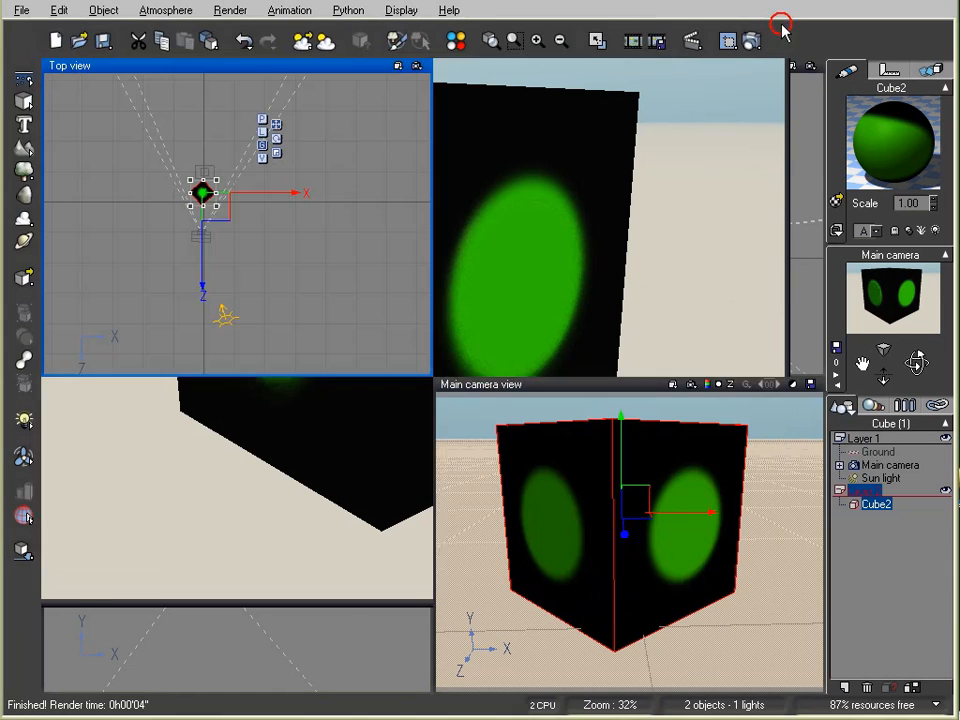
# Step: Set Highlight global intensity to 70% in the Advanced Material Editor, then render Cube2
pyautogui.doubleClick(866, 150)
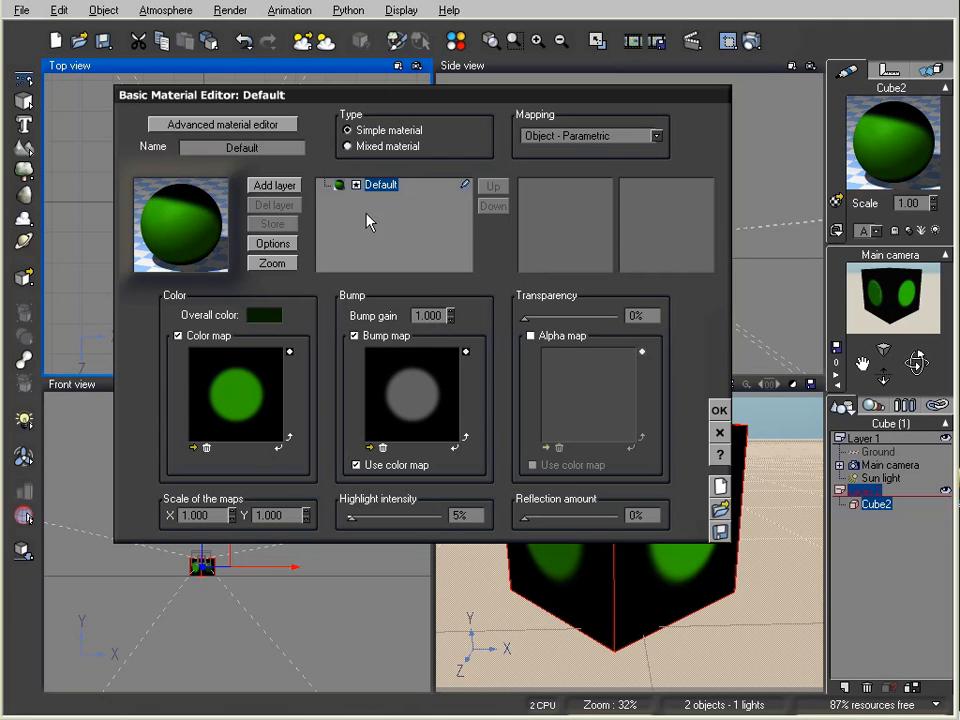
pyautogui.click(240, 126)
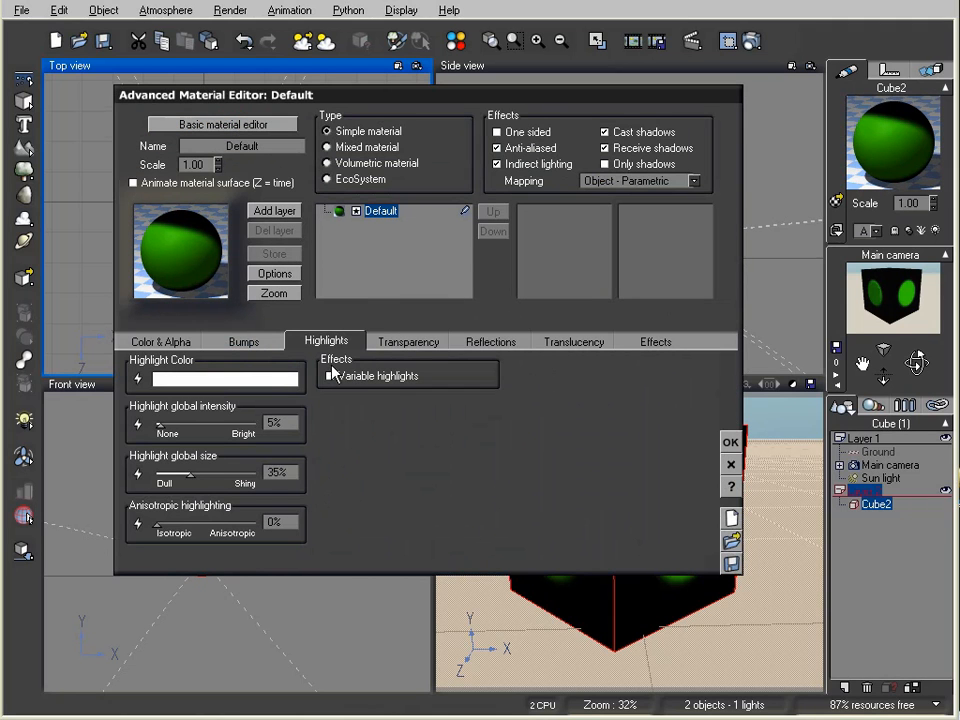
pyautogui.moveTo(157, 424); pyautogui.dragTo(262, 427)
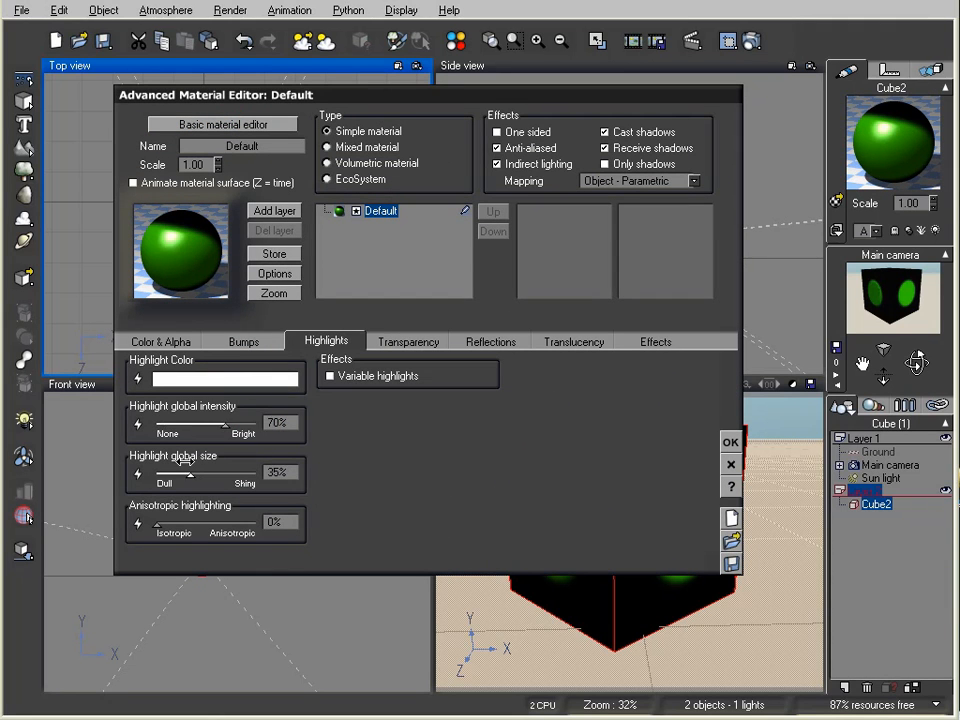
pyautogui.click(725, 444)
pyautogui.click(752, 41)
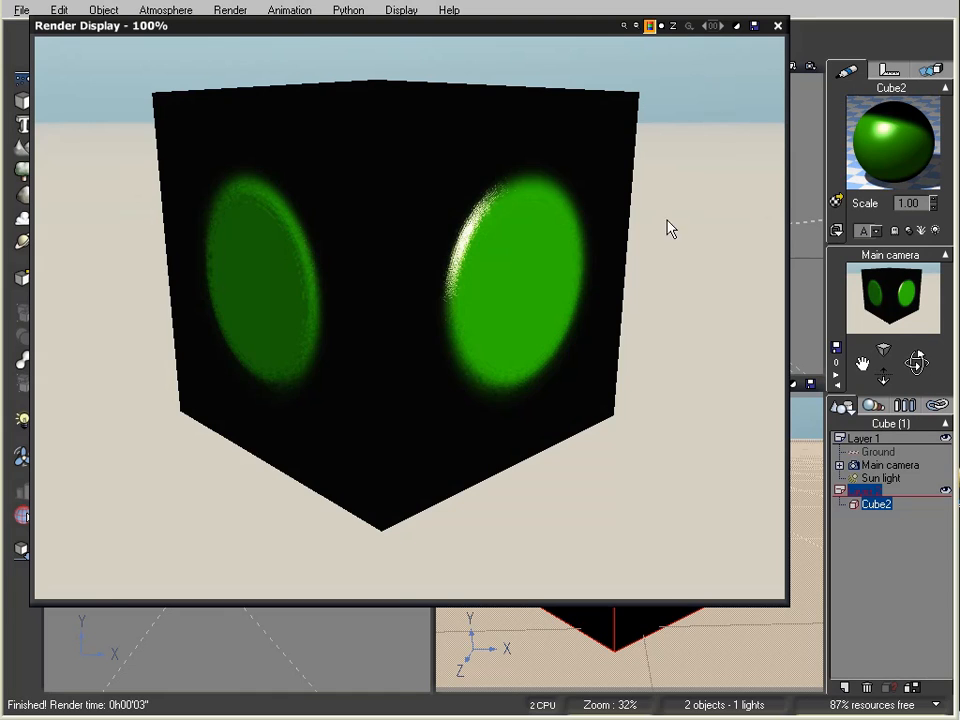
pyautogui.click(778, 30)
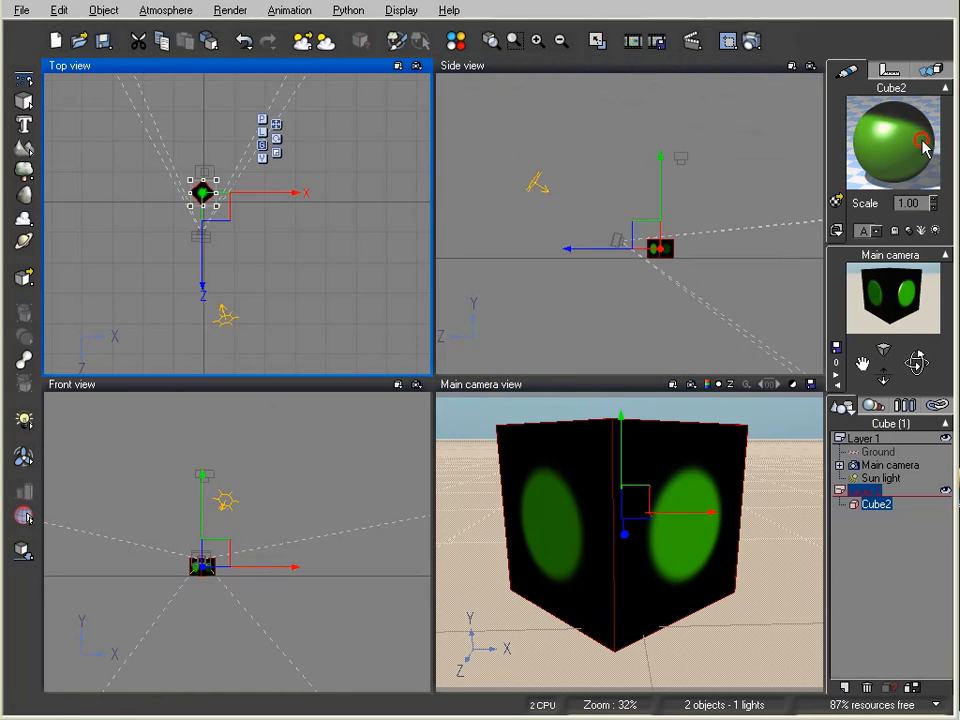
# Step: Give the cube material's bump its own Bump map image (white circle) instead of the colour map
pyautogui.doubleClick(864, 150)
pyautogui.click(310, 315)
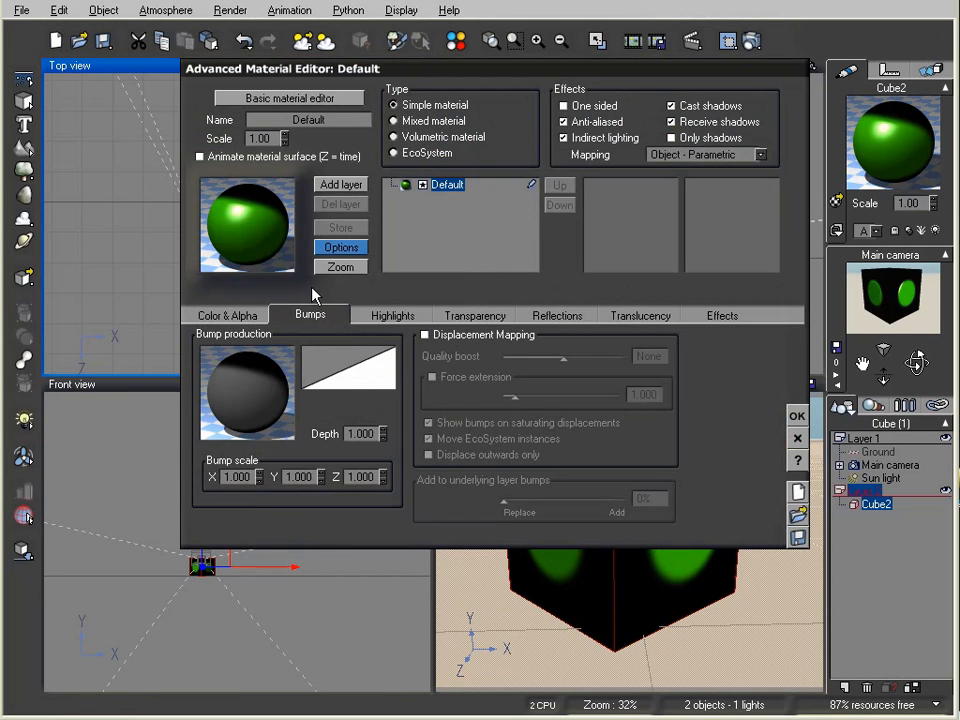
pyautogui.click(300, 99)
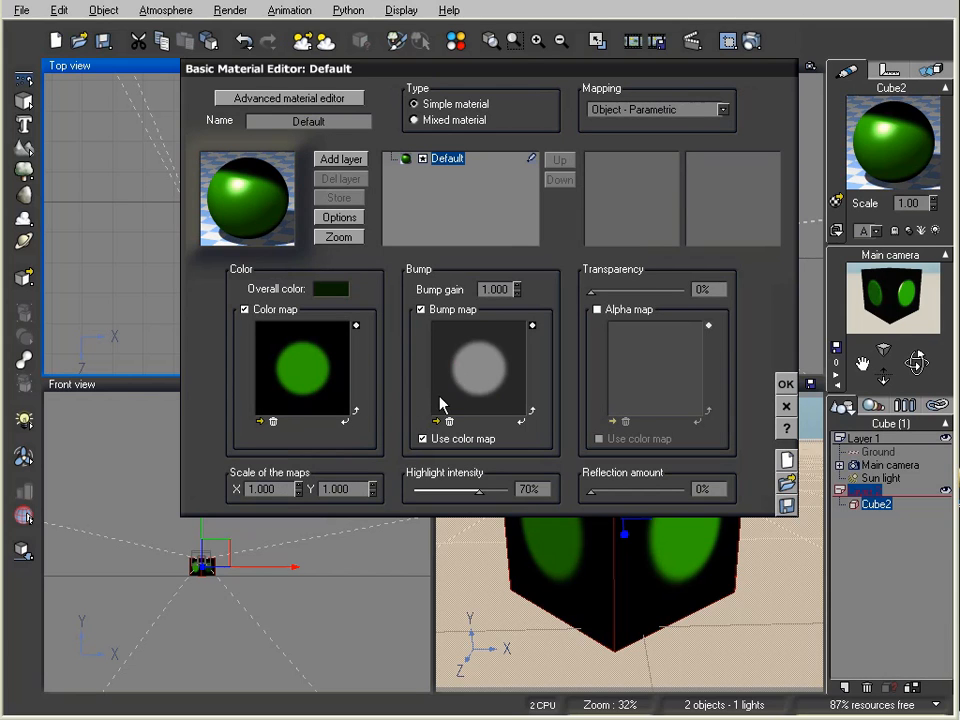
pyautogui.click(423, 438)
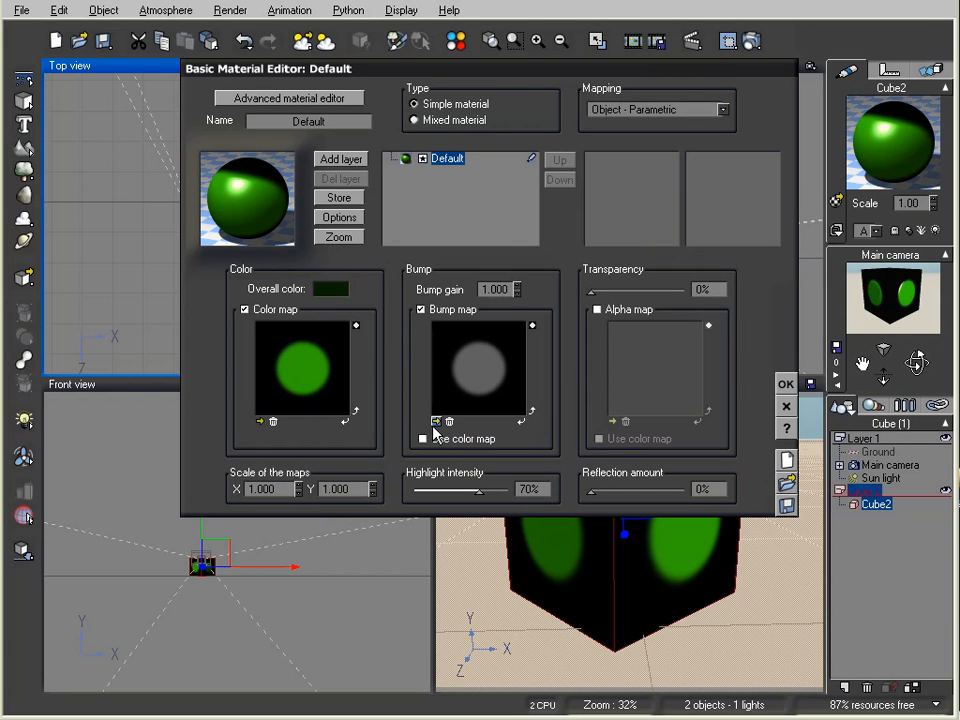
pyautogui.click(436, 422)
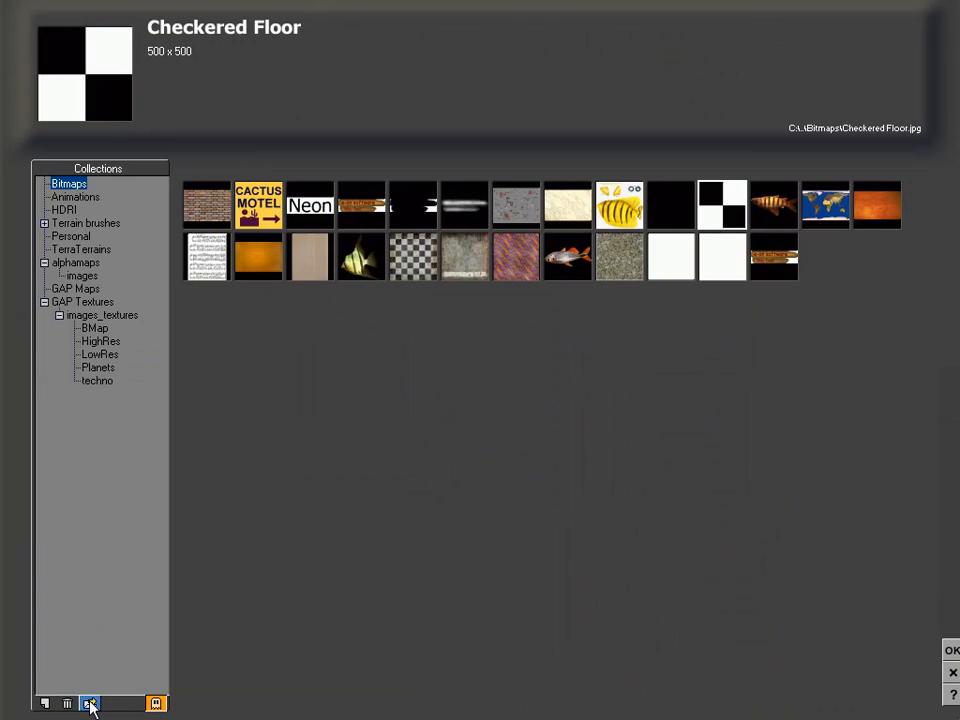
pyautogui.click(90, 702)
pyautogui.doubleClick(700, 170)
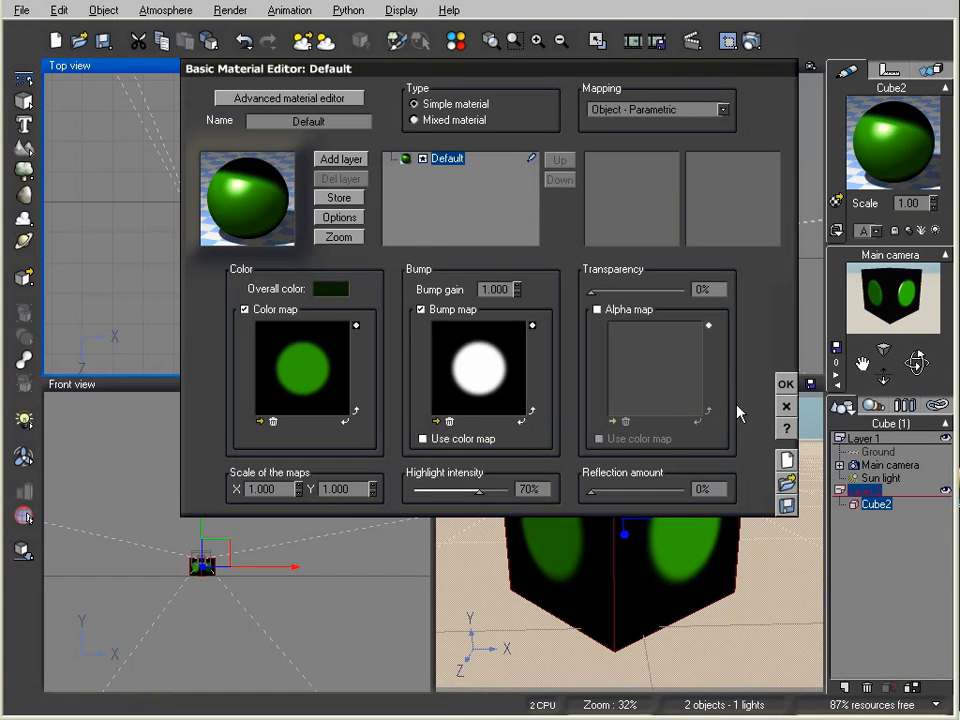
pyautogui.click(786, 384)
# Step: Render the embossed cube, close the render, and bring up the material's context menu
pyautogui.click(750, 41)
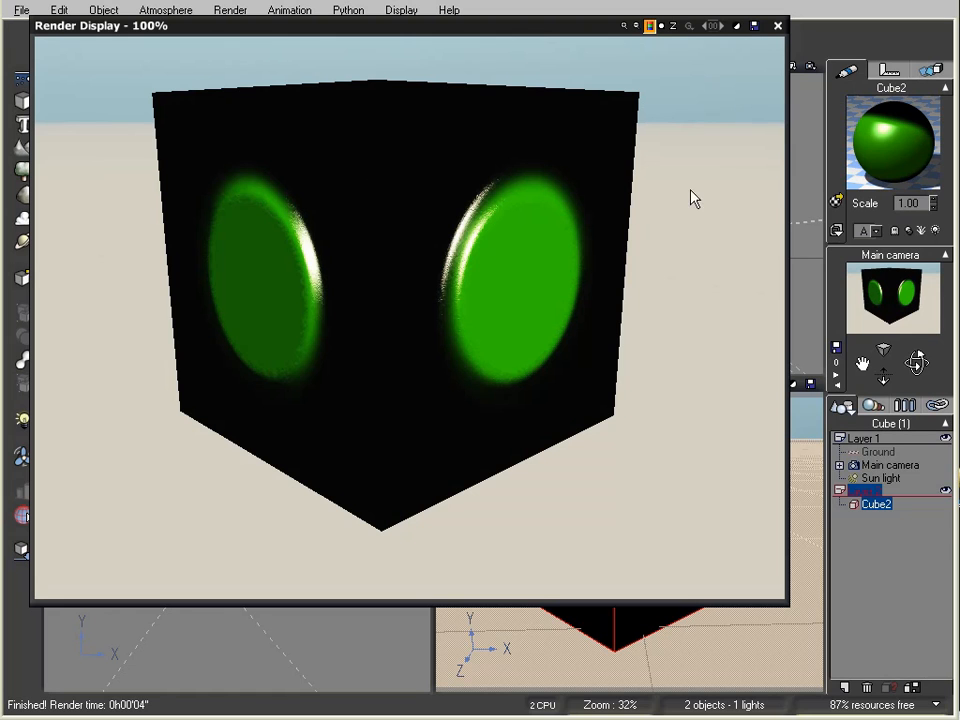
pyautogui.click(777, 27)
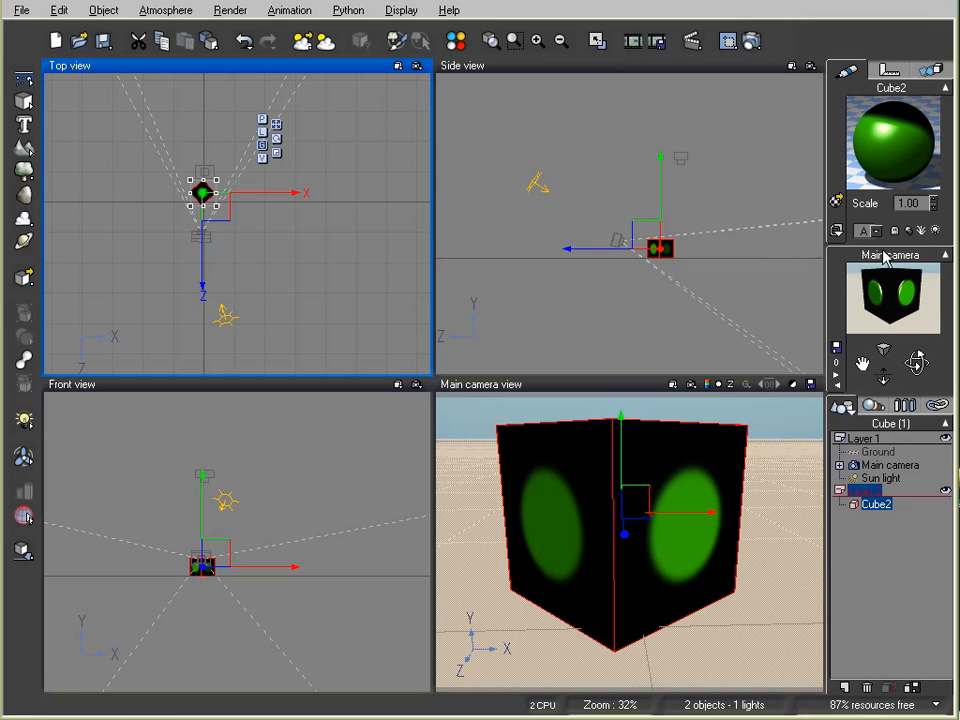
pyautogui.rightClick(915, 152)
# Step: Reset the cube's material to default and close the green circle document without saving
pyautogui.click(939, 174)
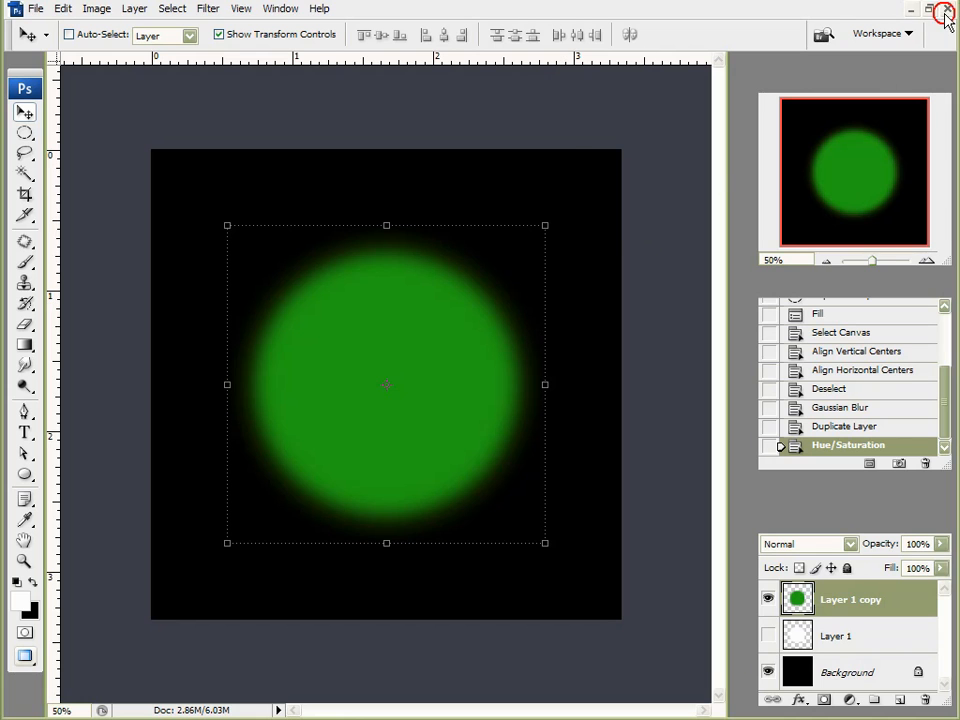
pyautogui.click(947, 9)
pyautogui.click(432, 188)
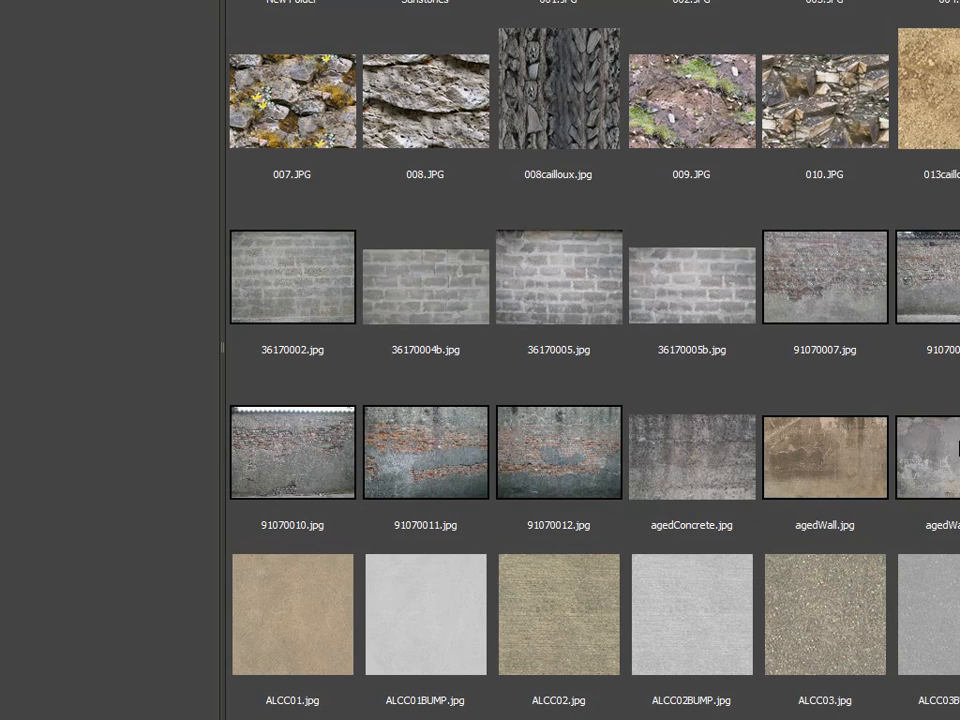
# Step: Open the agedWall5.jpg concrete texture from Bridge in Photoshop
pyautogui.click(950, 445)
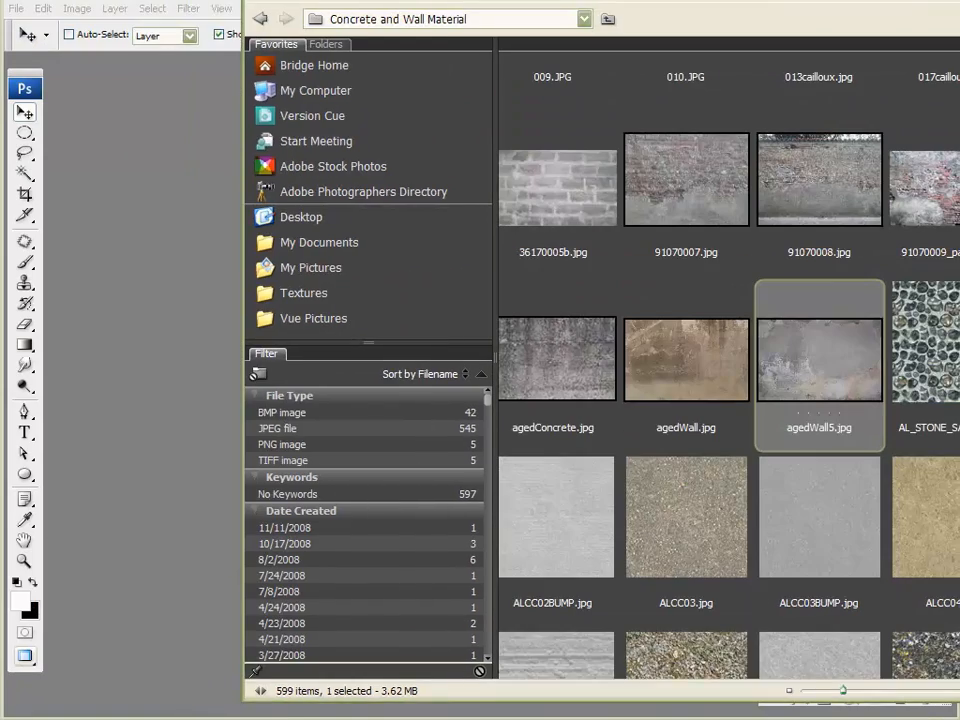
pyautogui.moveTo(585, 2); pyautogui.dragTo(406, 0)
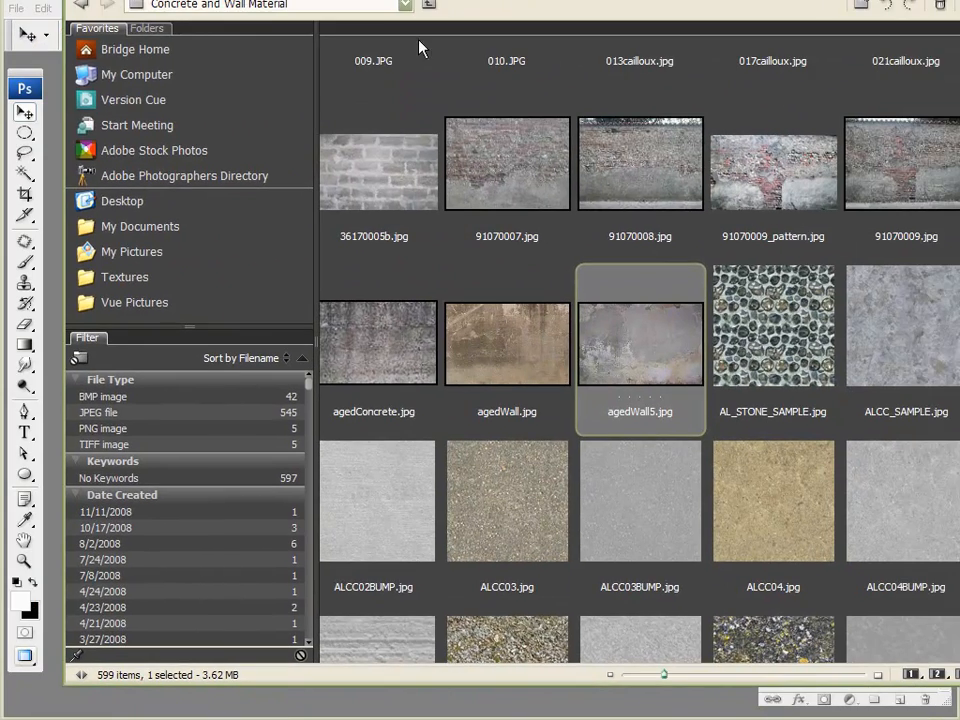
pyautogui.doubleClick(622, 360)
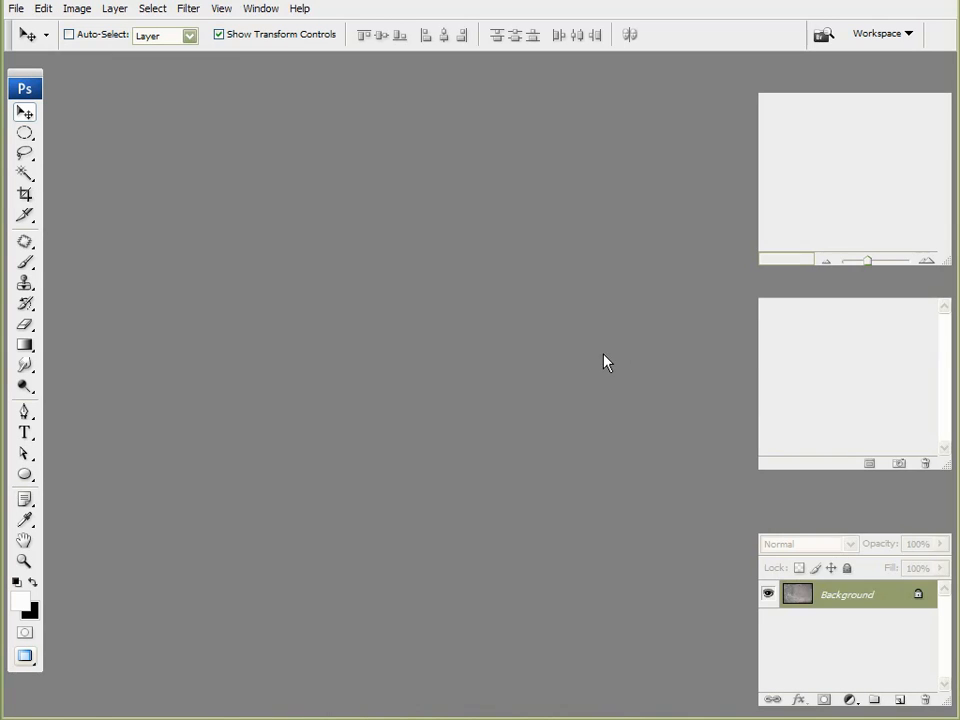
# Step: Save the concrete texture to the Desktop as a JPEG named 'color map'
pyautogui.keyDown('alt'); pyautogui.scroll(2, 406, 388); pyautogui.keyUp('alt')
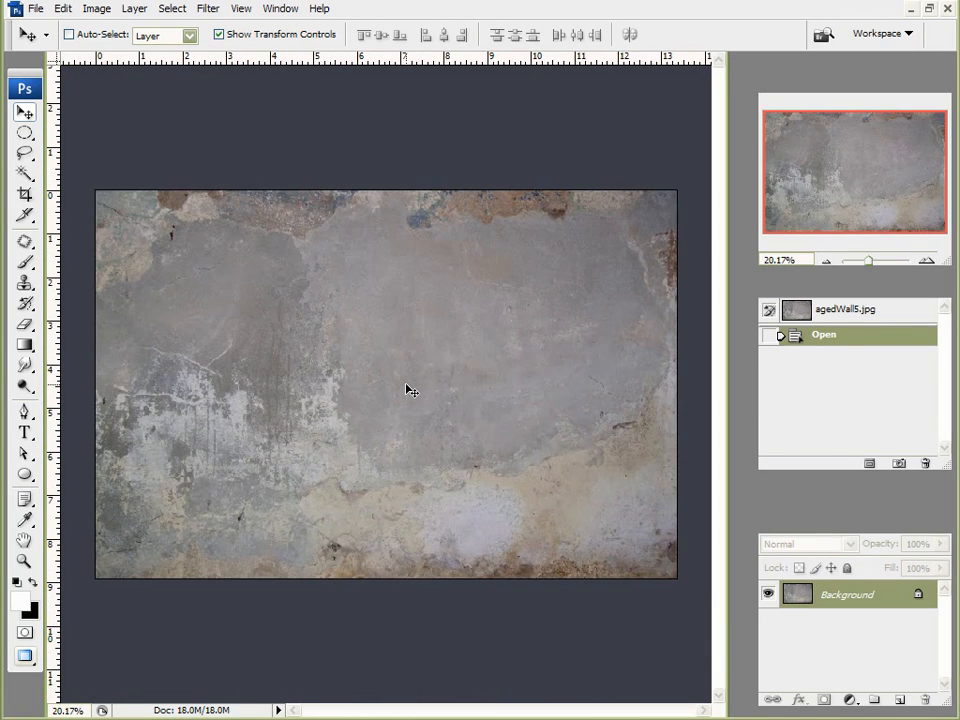
pyautogui.click(35, 9)
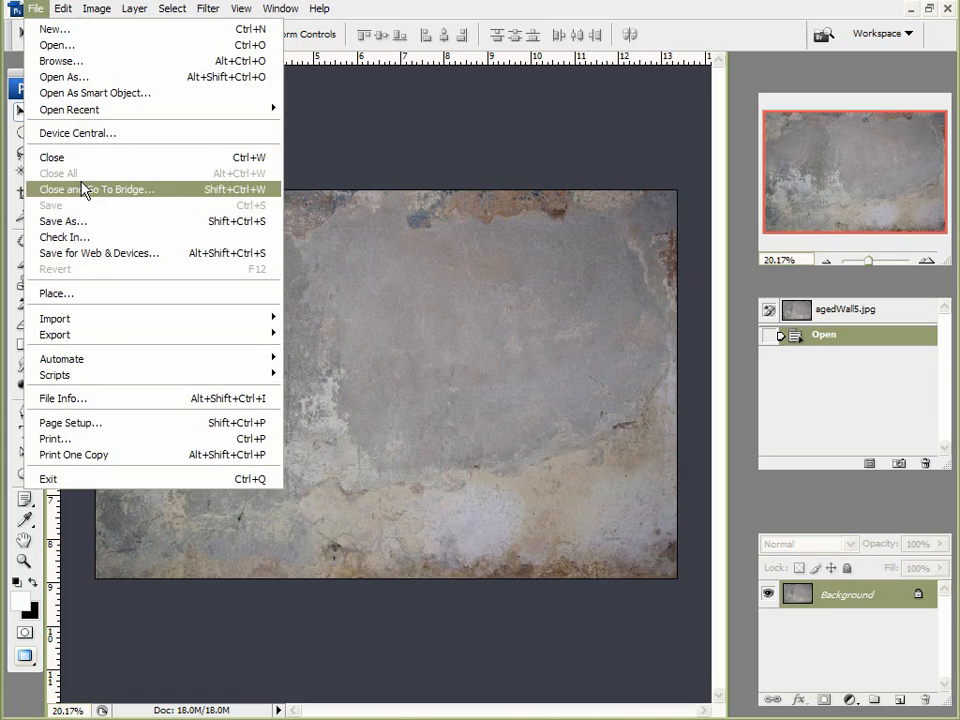
pyautogui.click(72, 222)
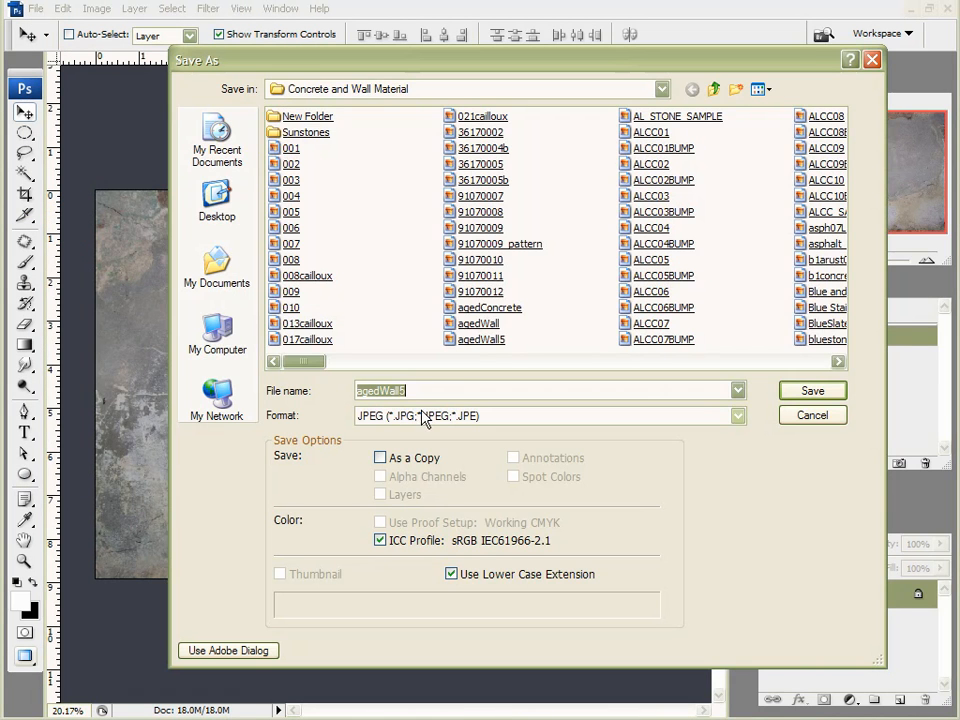
pyautogui.click(232, 208)
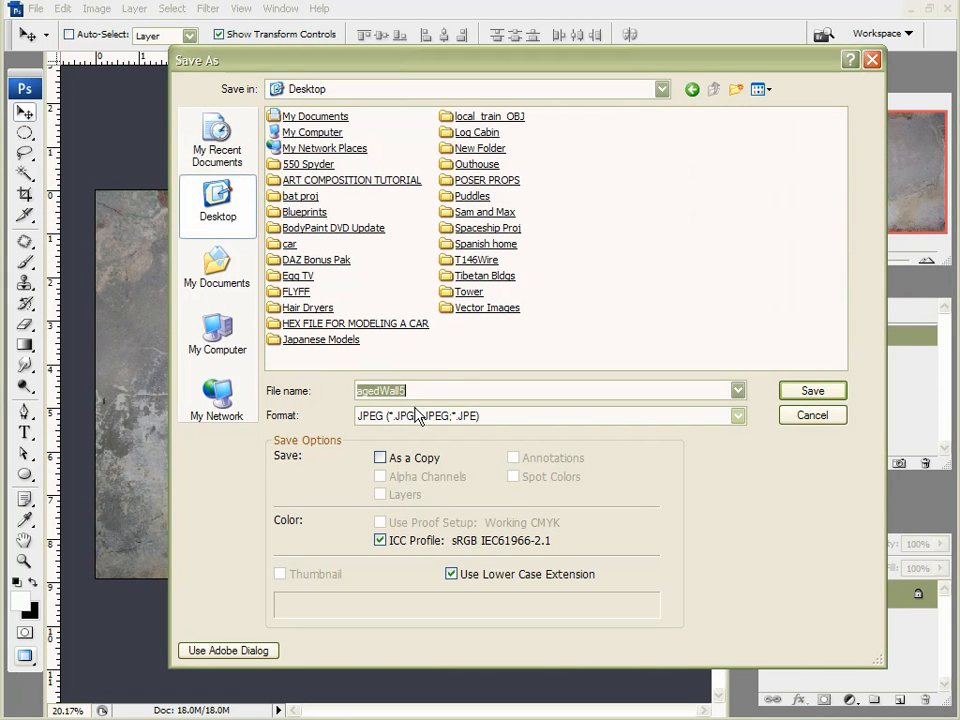
pyautogui.write('color map')
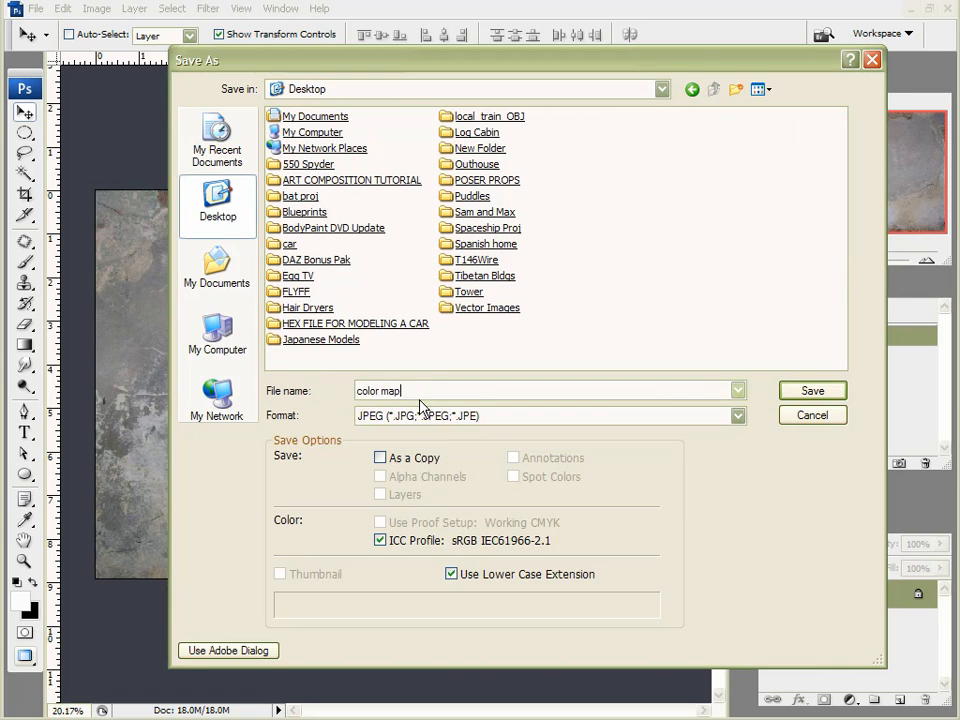
pyautogui.press('Return')
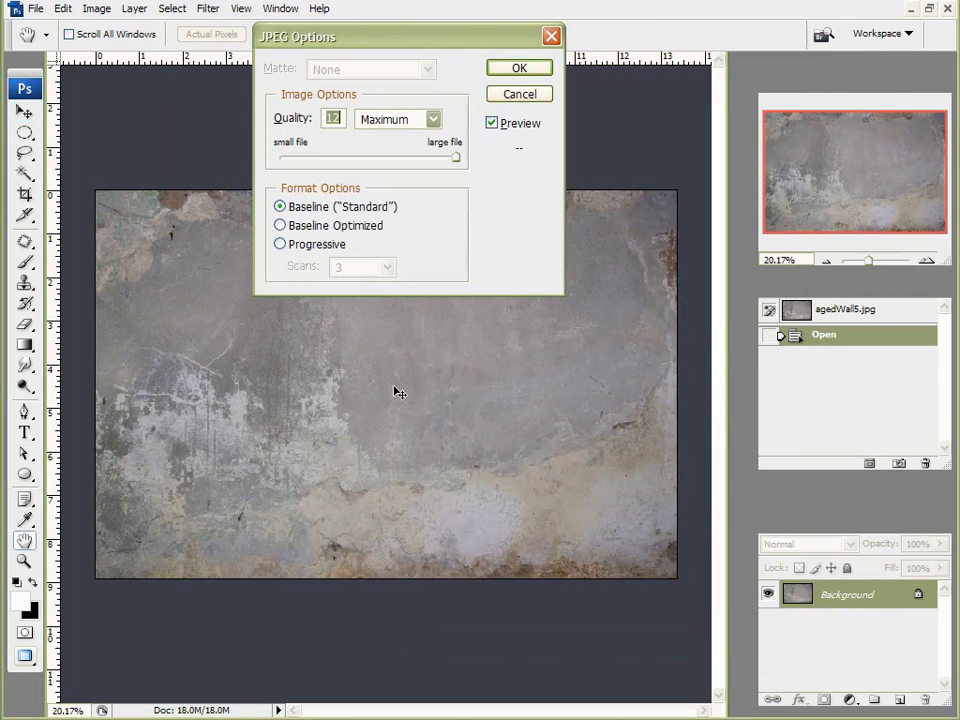
pyautogui.click(519, 67)
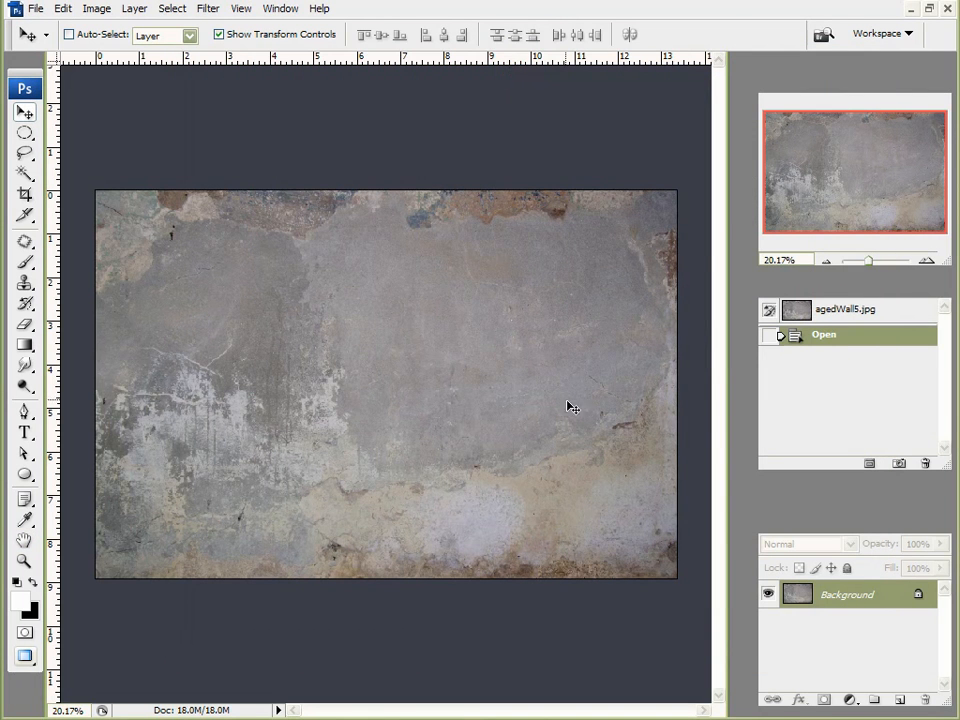
# Step: Desaturate the concrete image to greyscale via Image > Adjustments
pyautogui.click(62, 8)
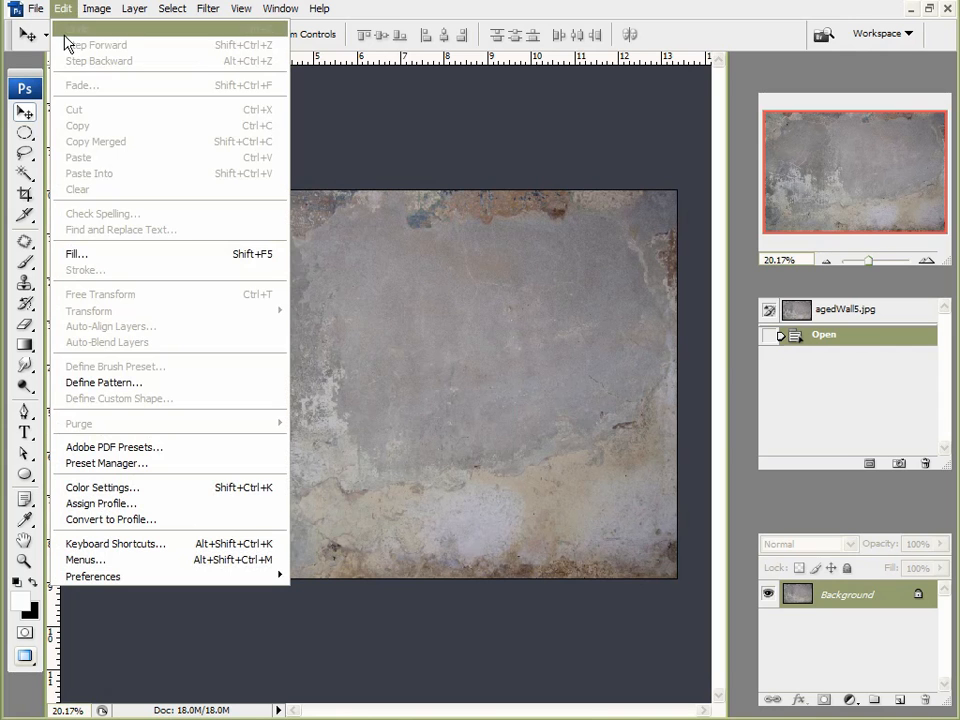
pyautogui.moveTo(95, 10)
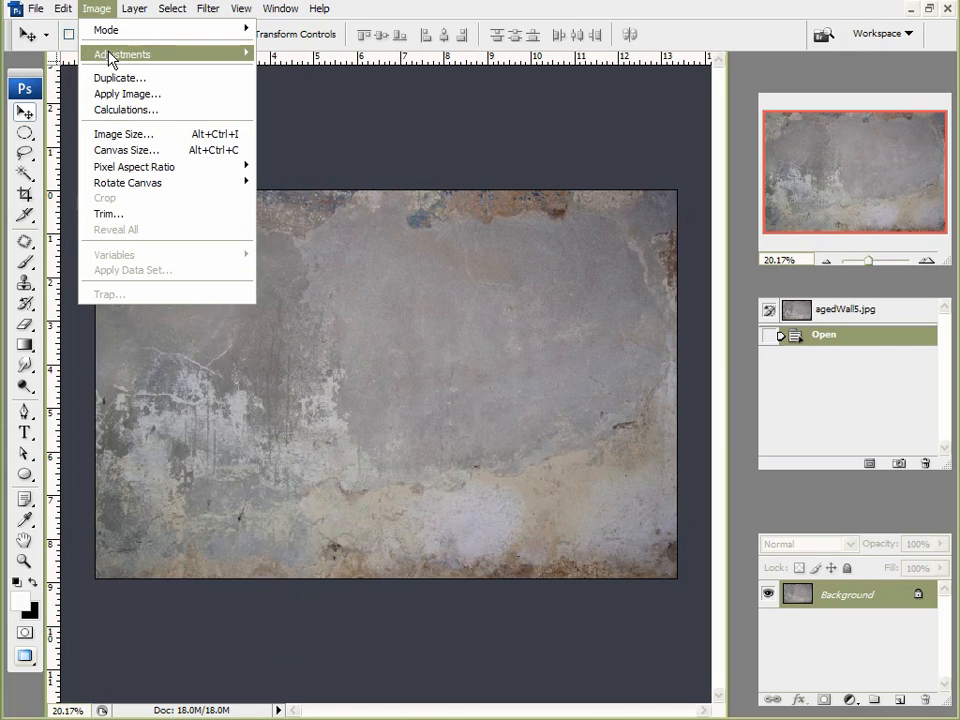
pyautogui.moveTo(111, 57)
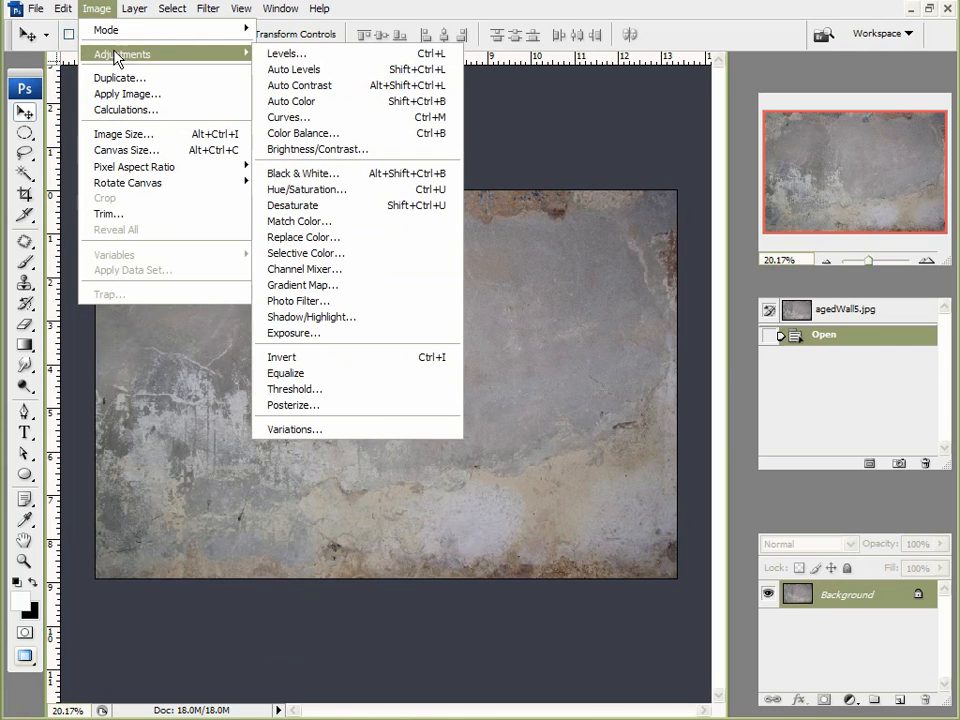
pyautogui.click(322, 206)
pyautogui.keyDown('alt'); pyautogui.scroll(2, 461, 379); pyautogui.keyUp('alt')
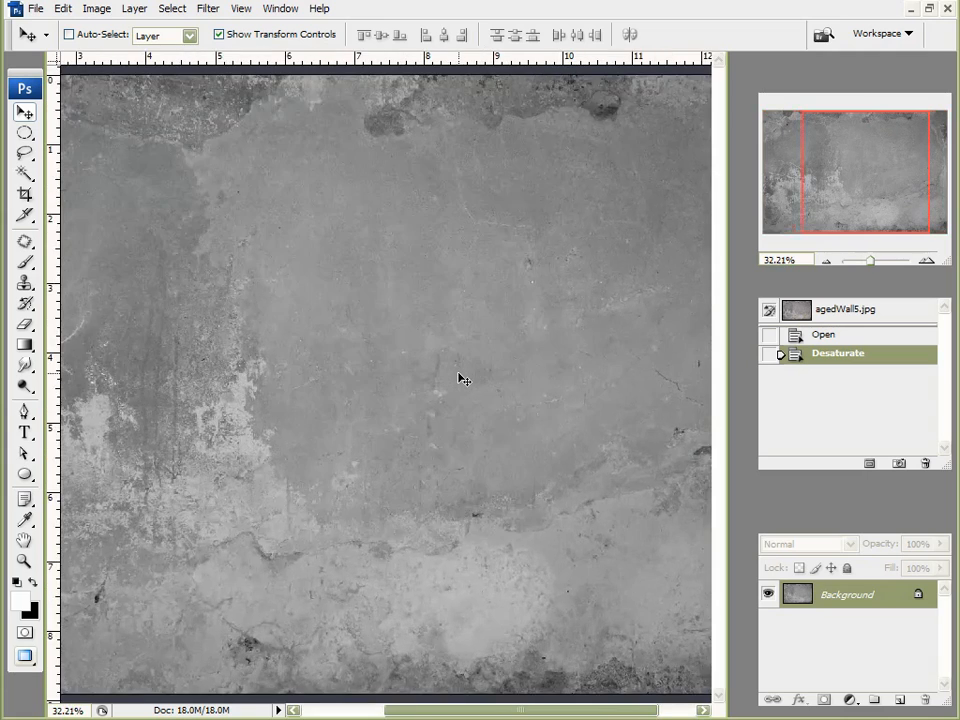
pyautogui.keyDown('alt'); pyautogui.scroll(-3, 462, 380); pyautogui.keyUp('alt')
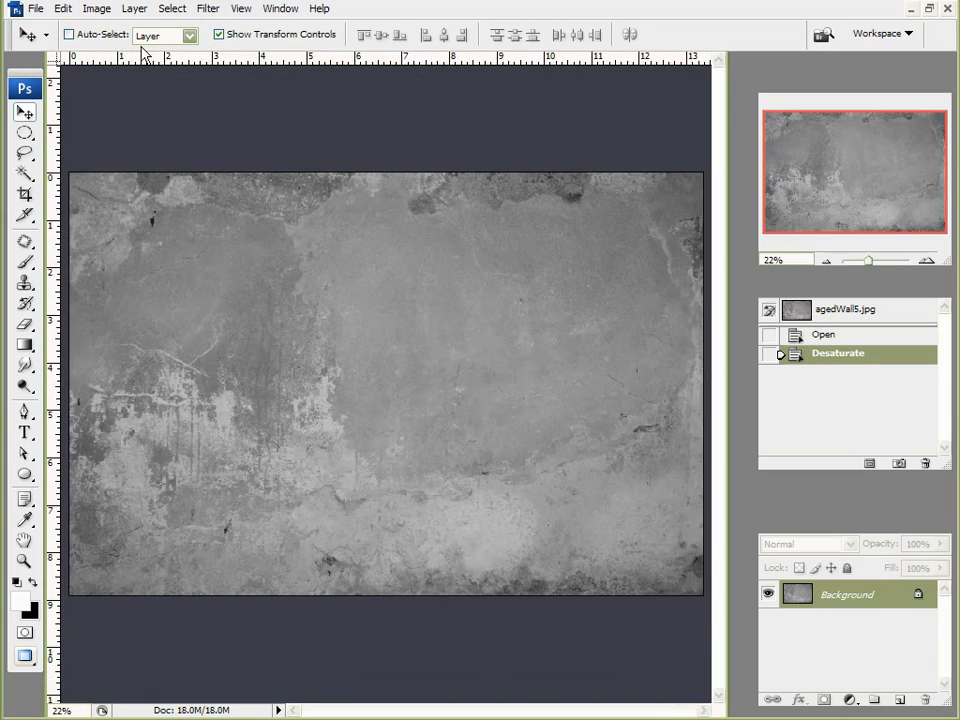
# Step: Save the greyscale texture to the Desktop as 'bump map' JPEG at Maximum quality 12
pyautogui.click(36, 12)
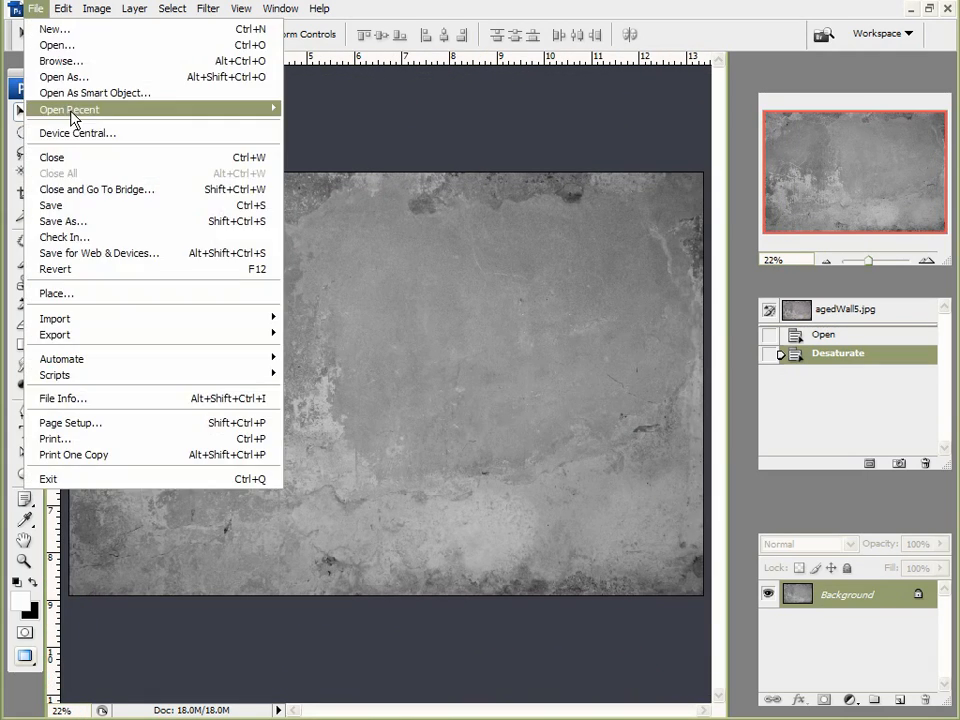
pyautogui.click(72, 218)
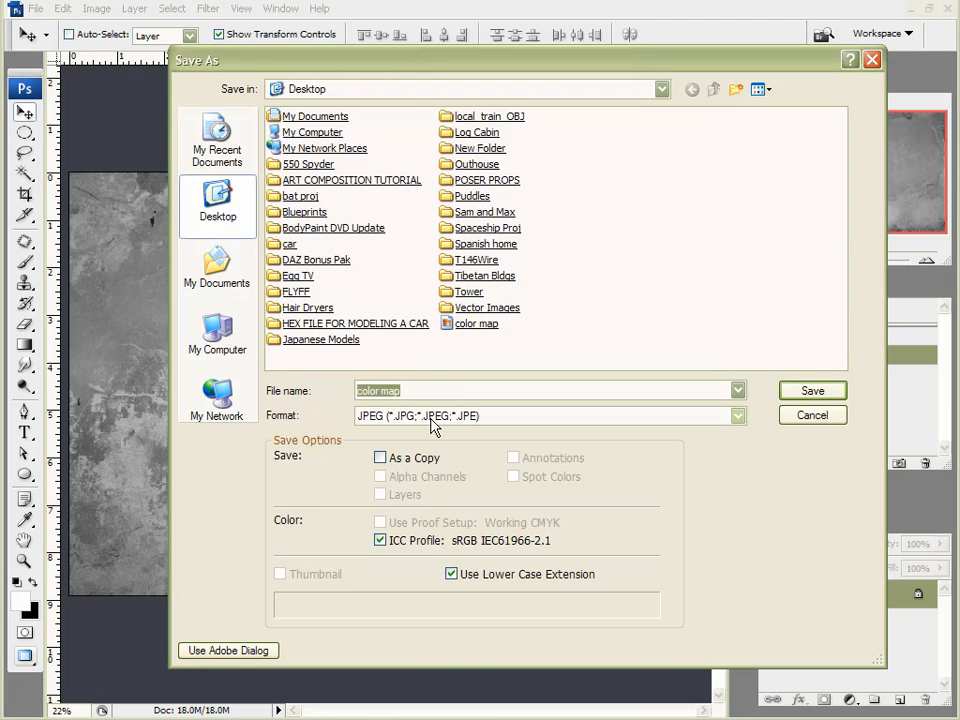
pyautogui.write('bump map')
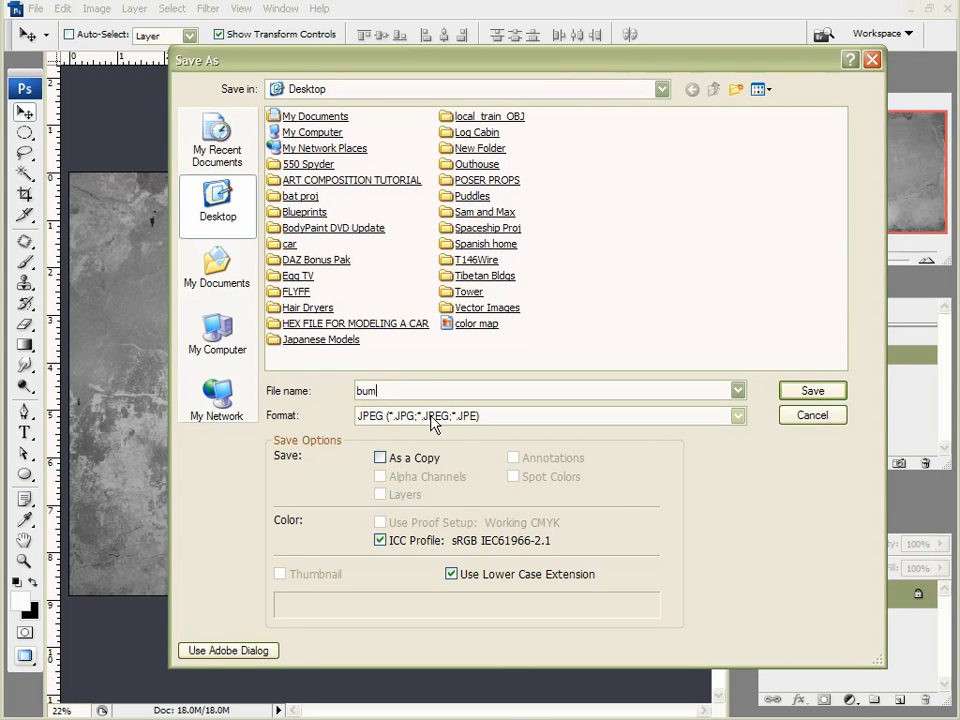
pyautogui.press('Return')
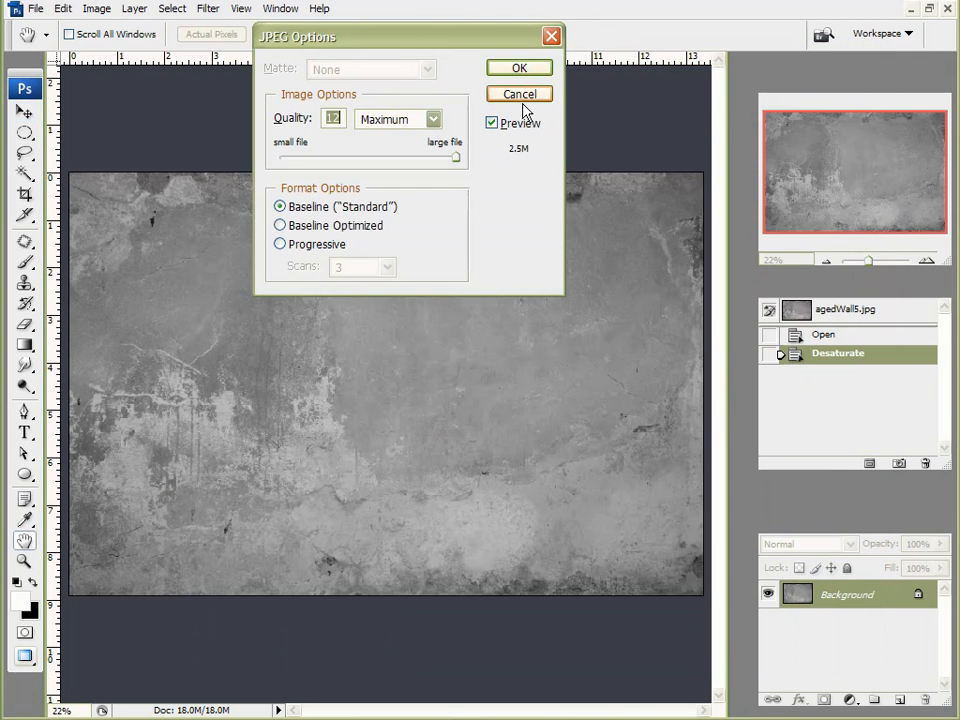
pyautogui.click(520, 68)
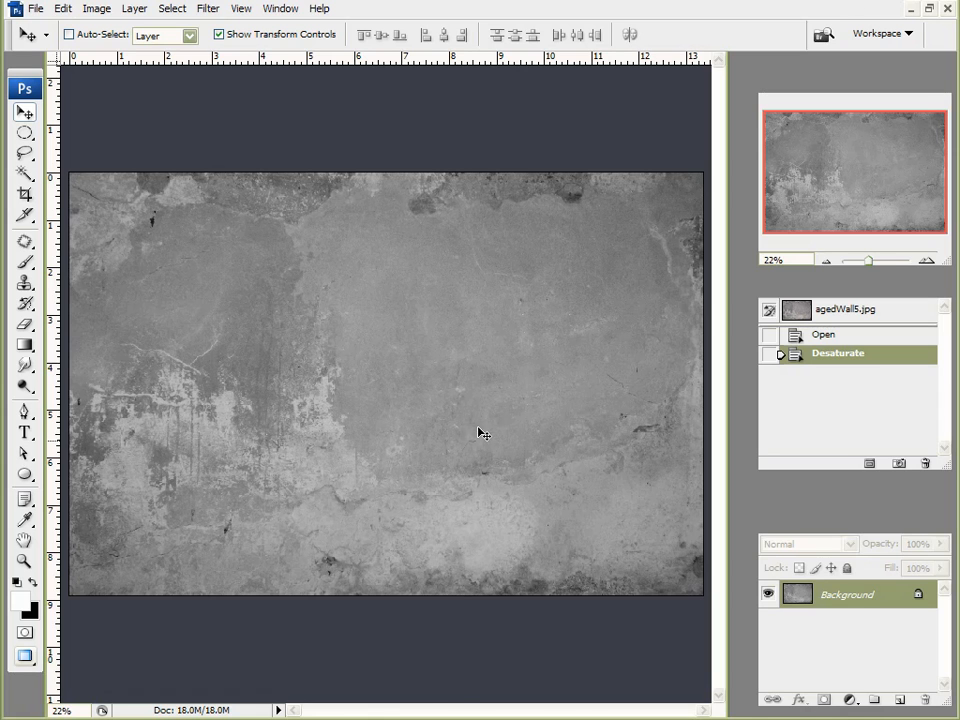
# Step: Back in Vue, load the 'color map' image as the cube material's colour map
pyautogui.hotkey('alt', 'Tab')
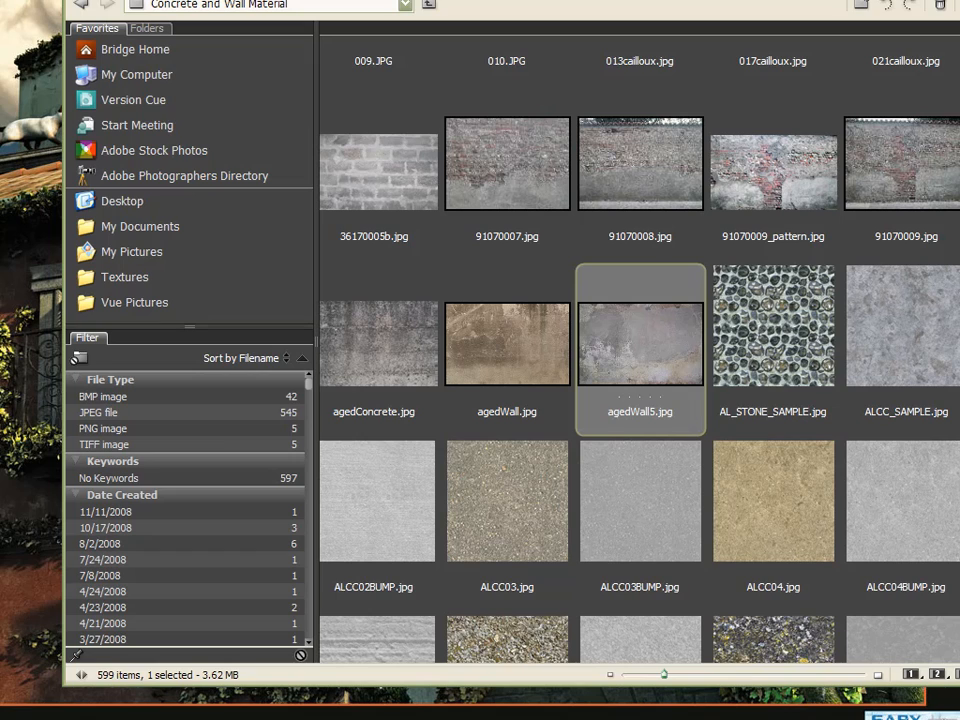
pyautogui.press('super+d')
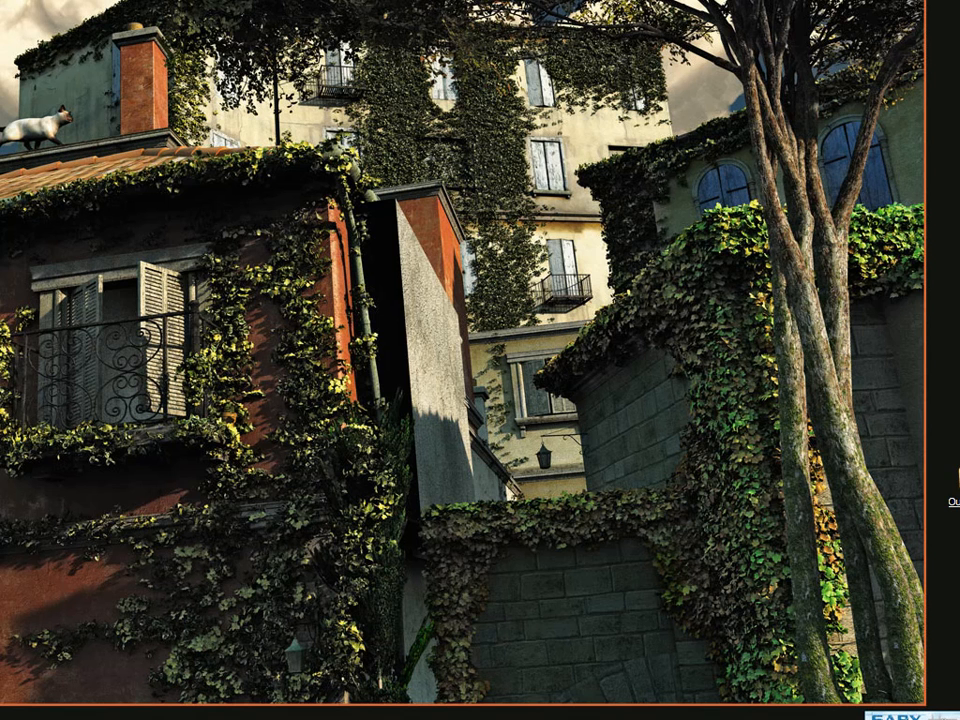
pyautogui.hotkey('alt', 'Tab')
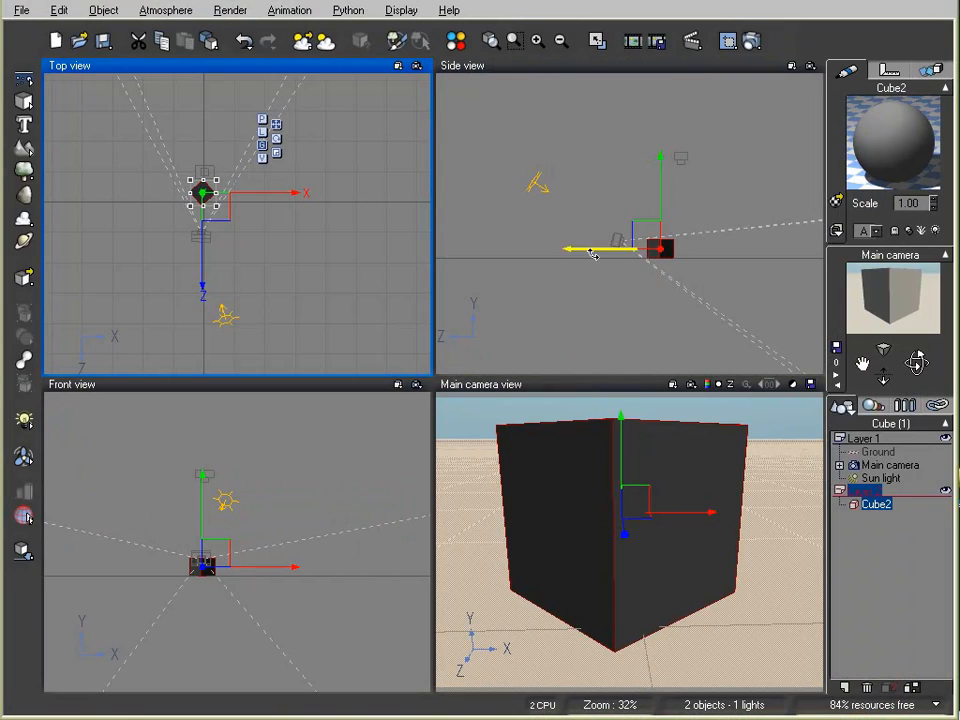
pyautogui.doubleClick(907, 134)
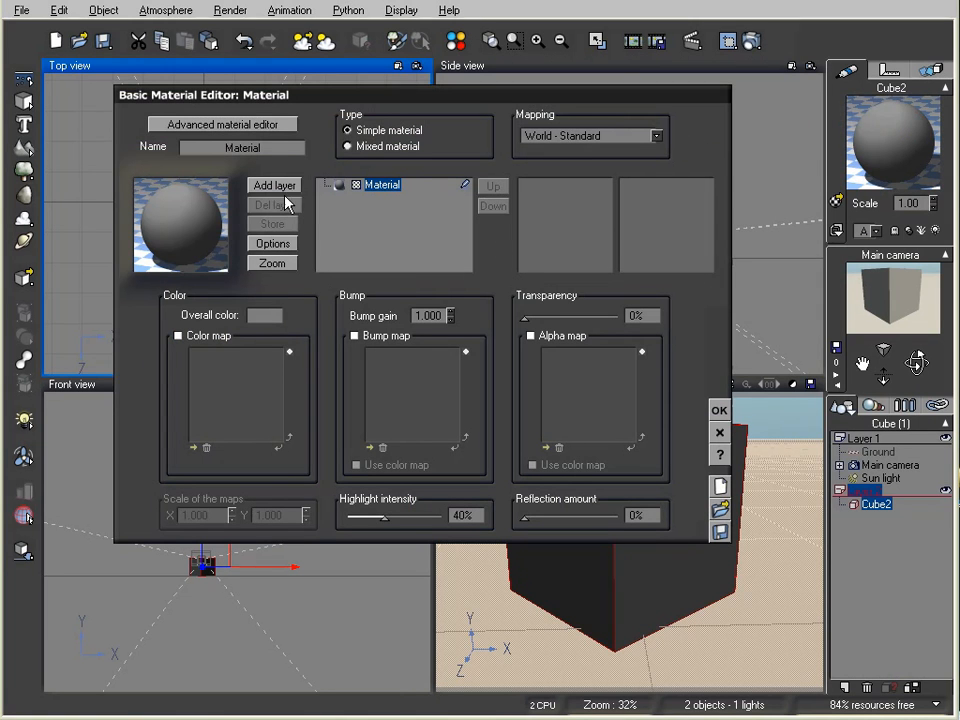
pyautogui.click(178, 336)
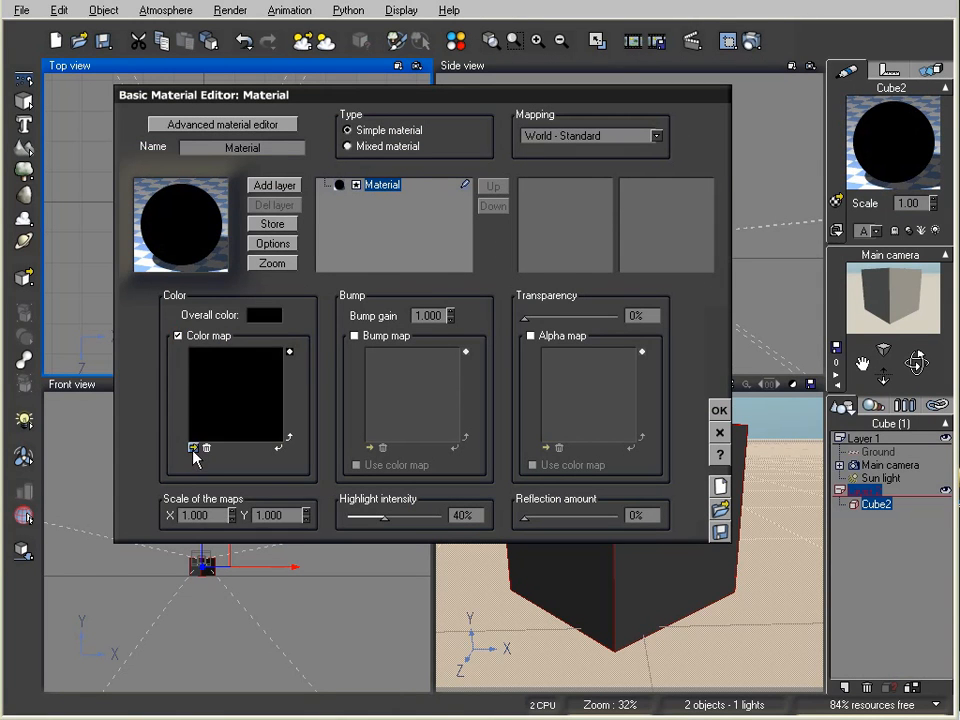
pyautogui.click(191, 447)
pyautogui.click(90, 703)
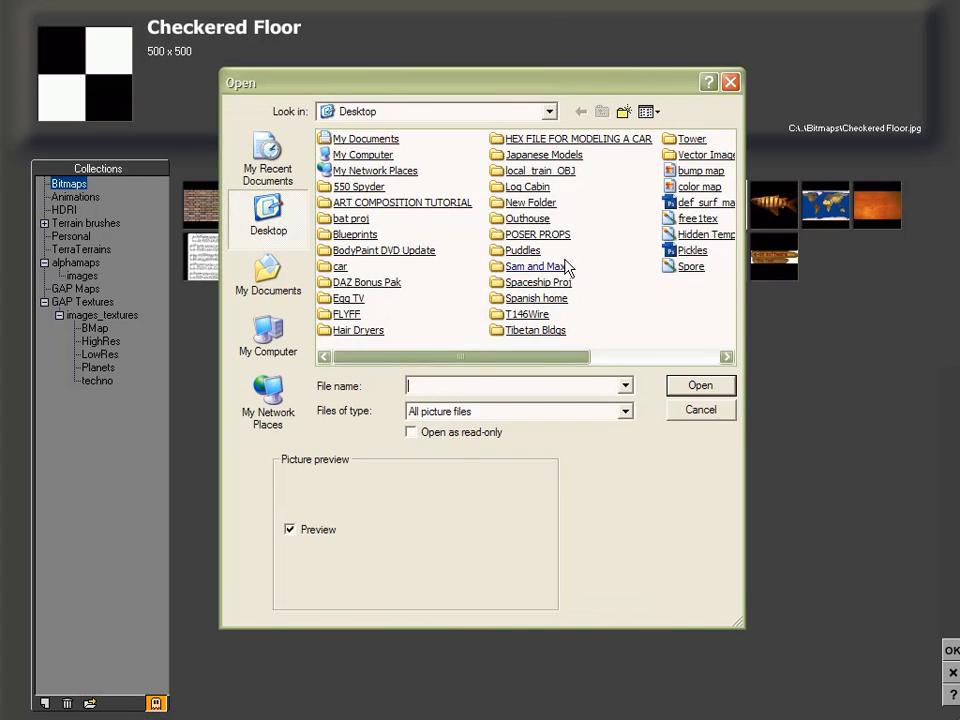
pyautogui.click(700, 188)
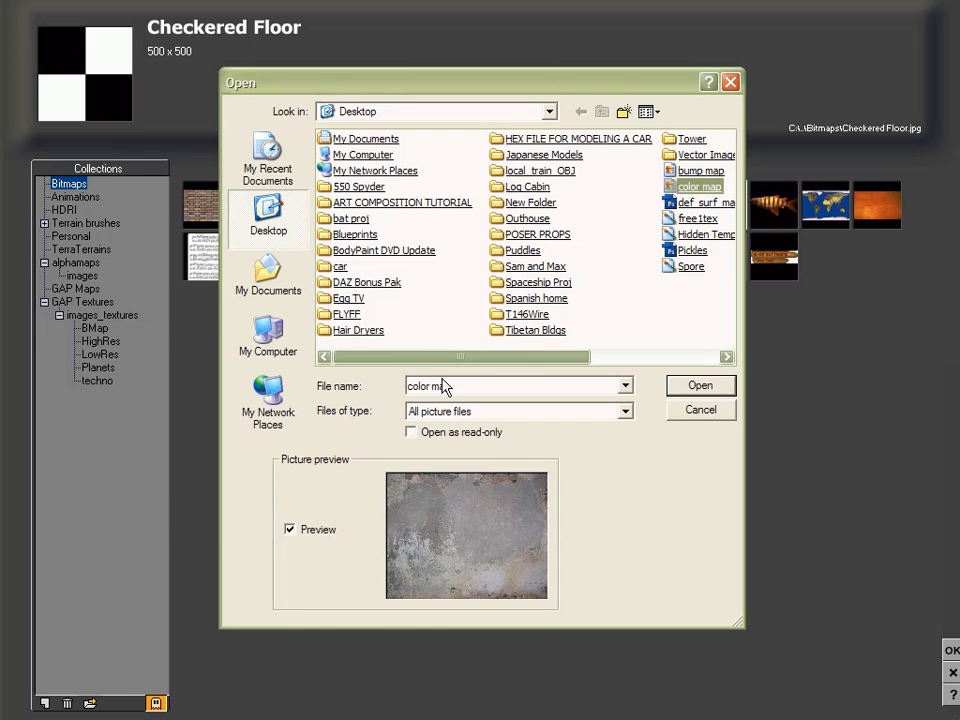
pyautogui.press('Return')
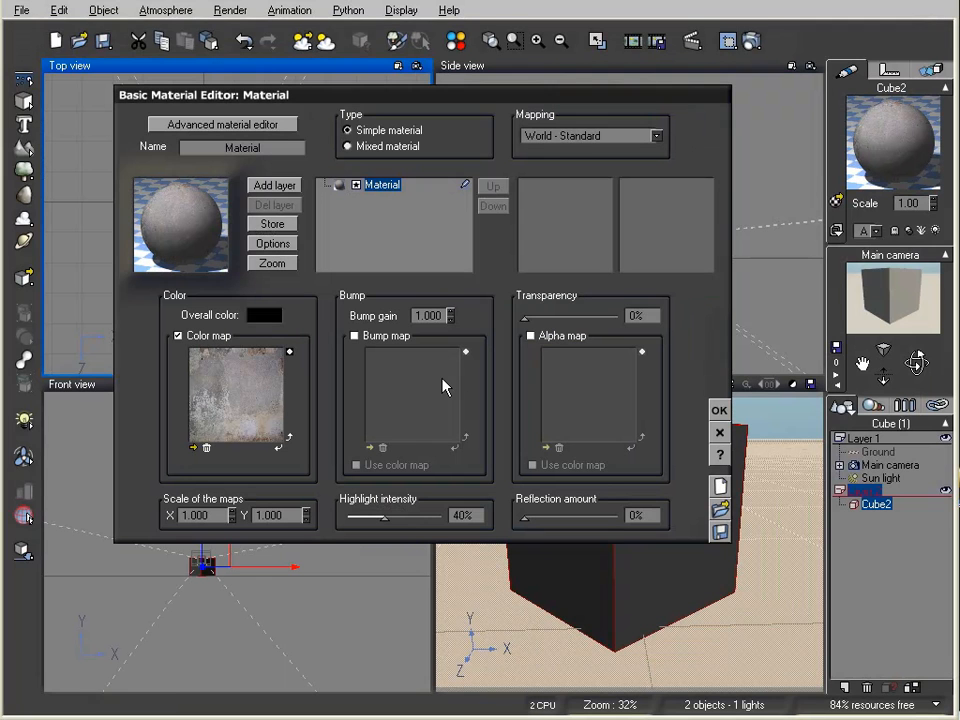
# Step: Enable the bump map with the 'bump map' image and apply the material
pyautogui.click(355, 337)
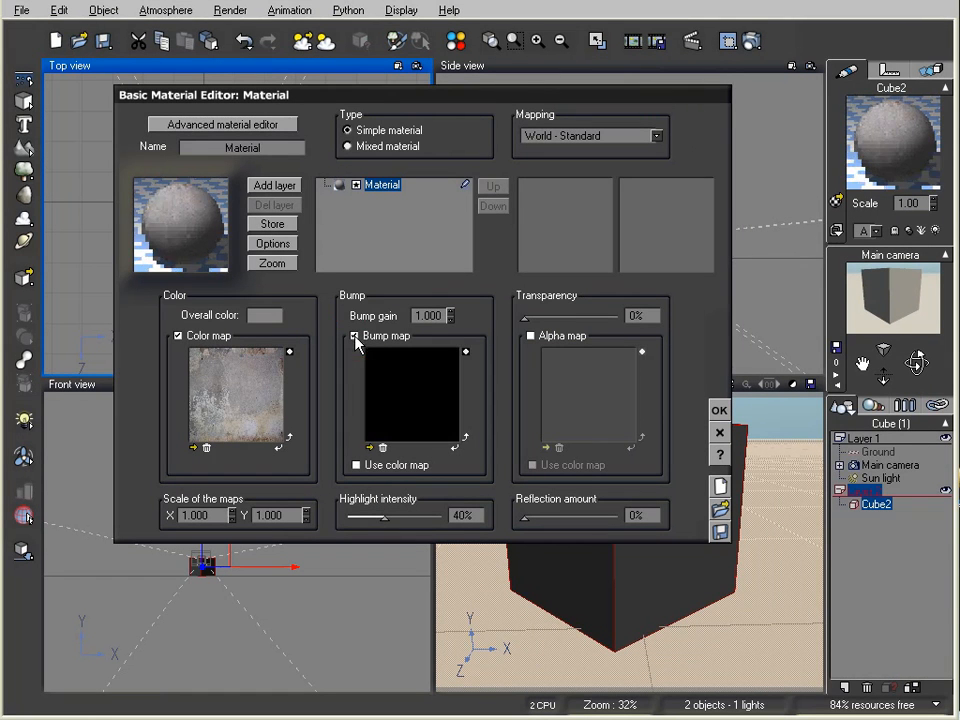
pyautogui.click(368, 447)
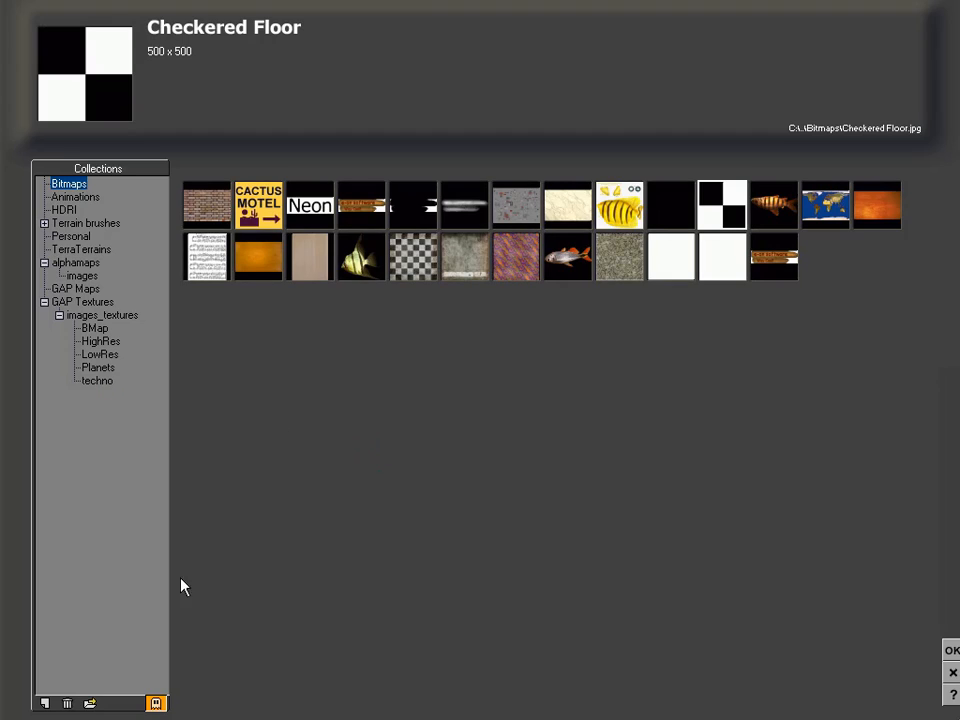
pyautogui.click(90, 704)
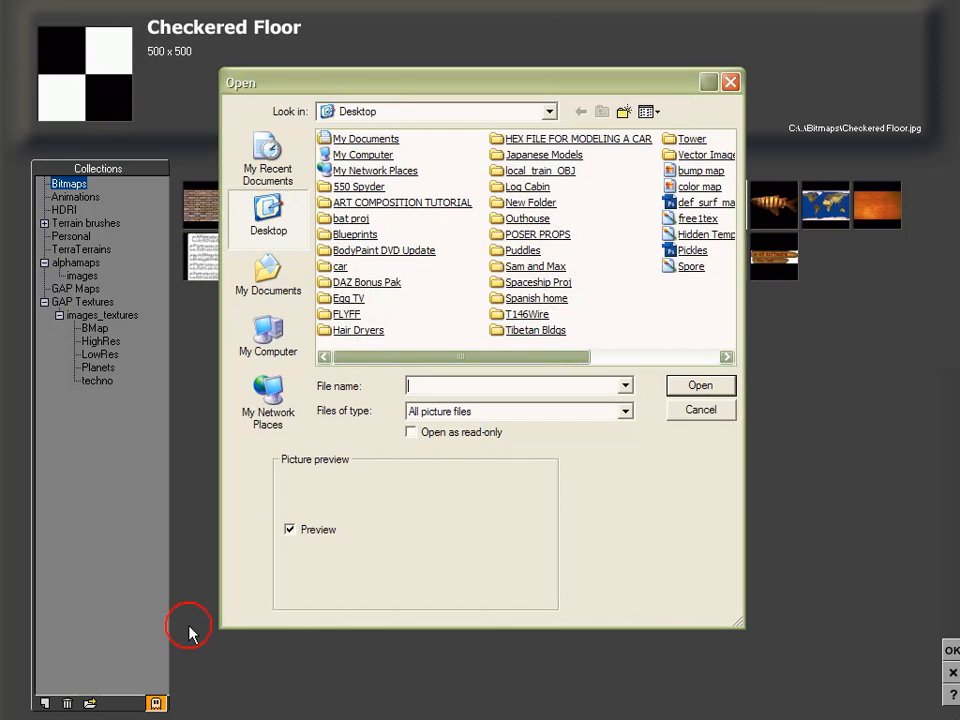
pyautogui.click(693, 170)
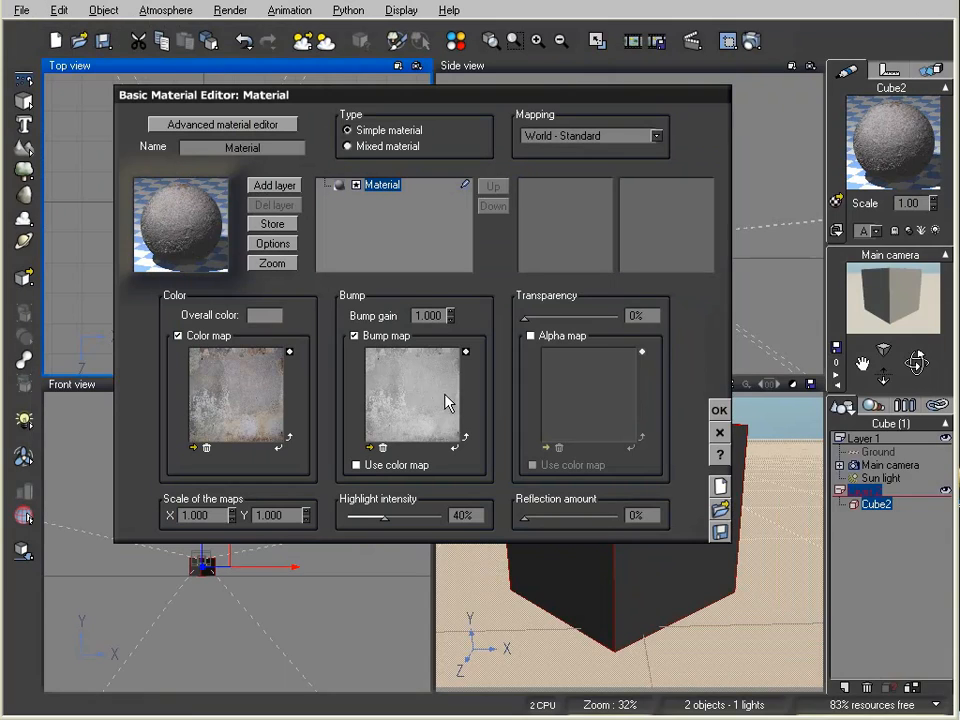
pyautogui.click(719, 410)
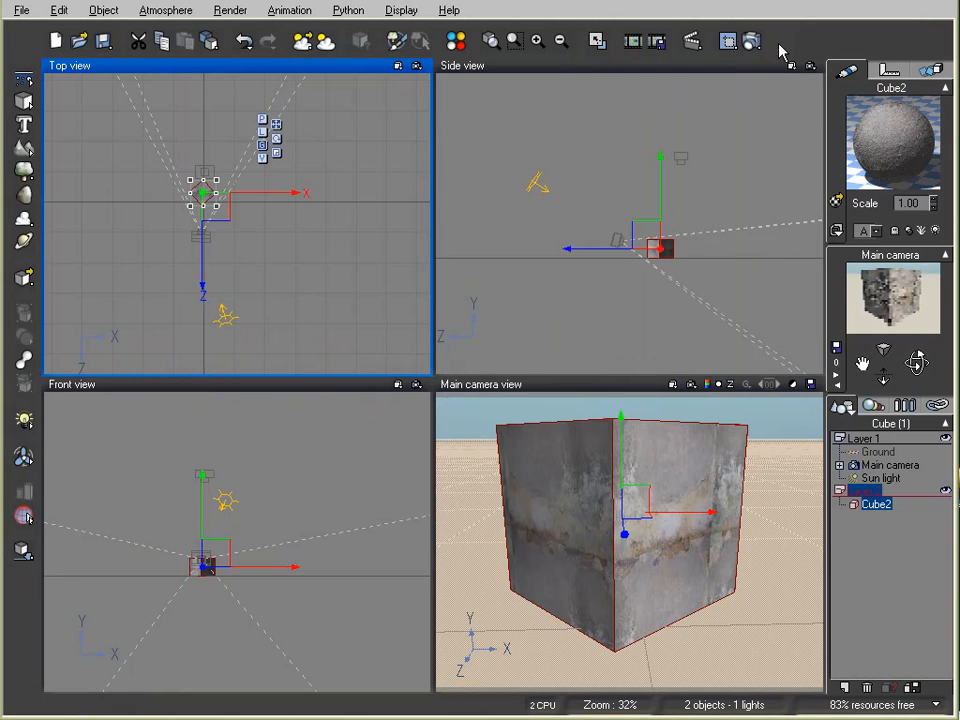
# Step: Render a test image of the concrete cube, close it, and reopen the cube's material
pyautogui.click(751, 41)
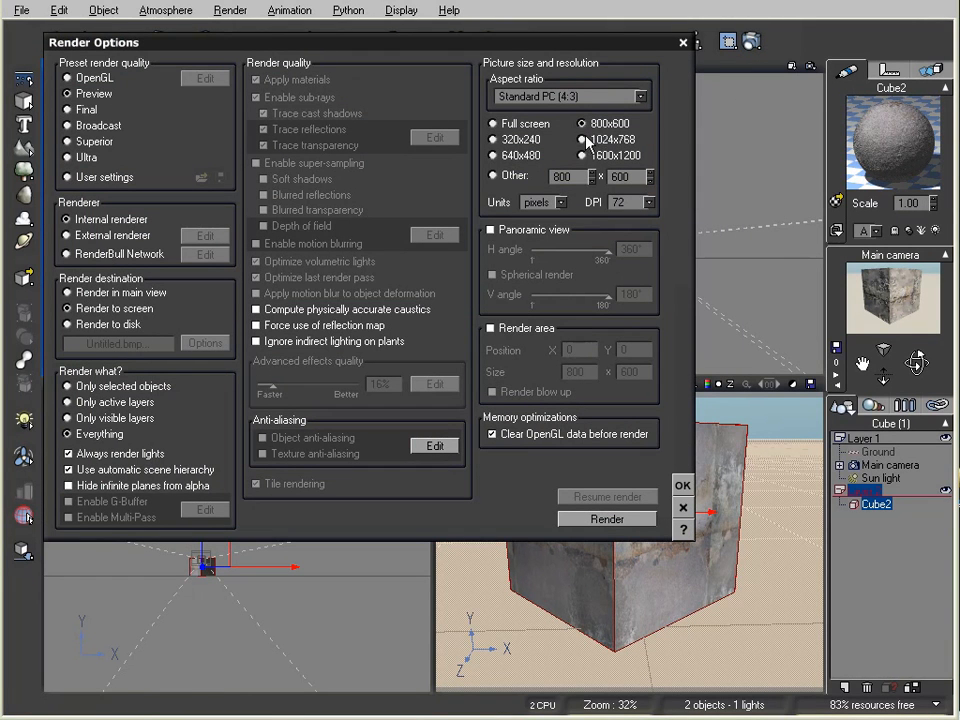
pyautogui.click(682, 486)
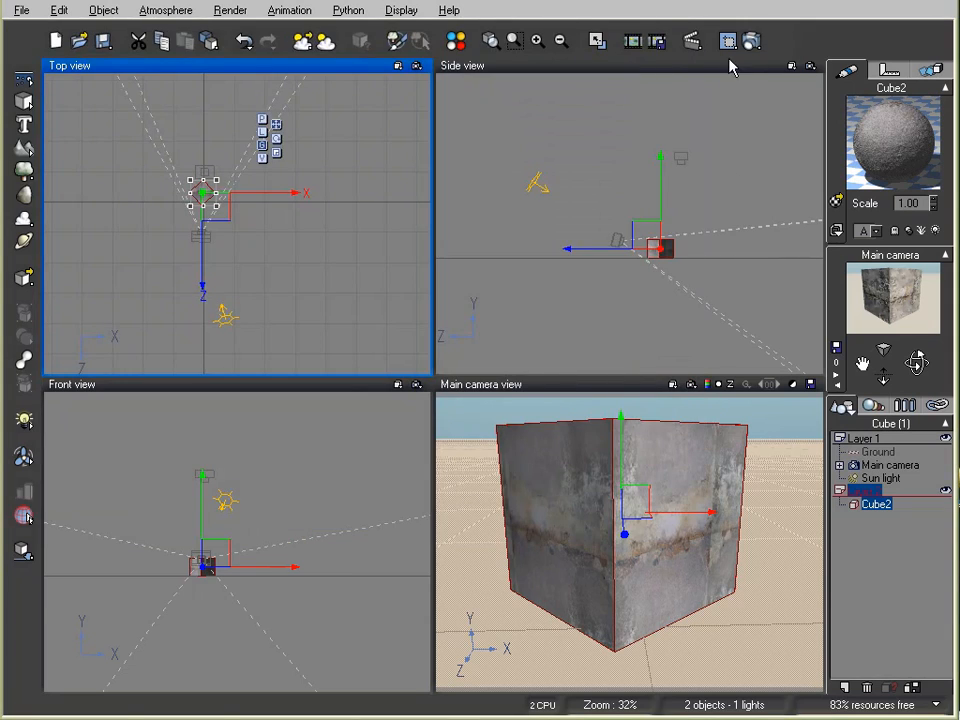
pyautogui.click(751, 40)
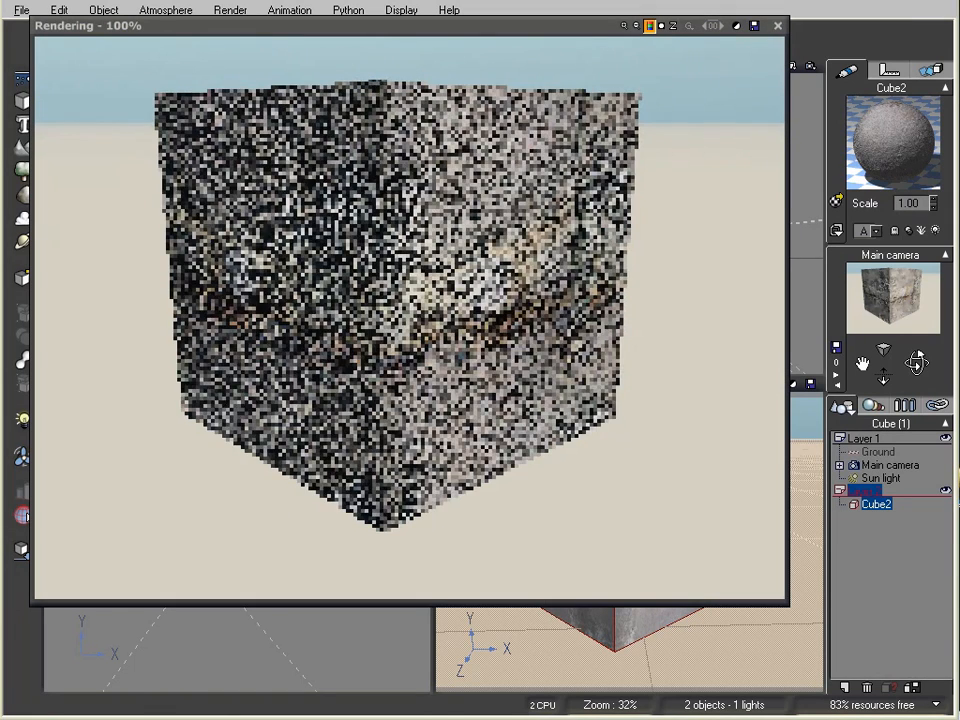
pyautogui.click(777, 27)
pyautogui.doubleClick(862, 150)
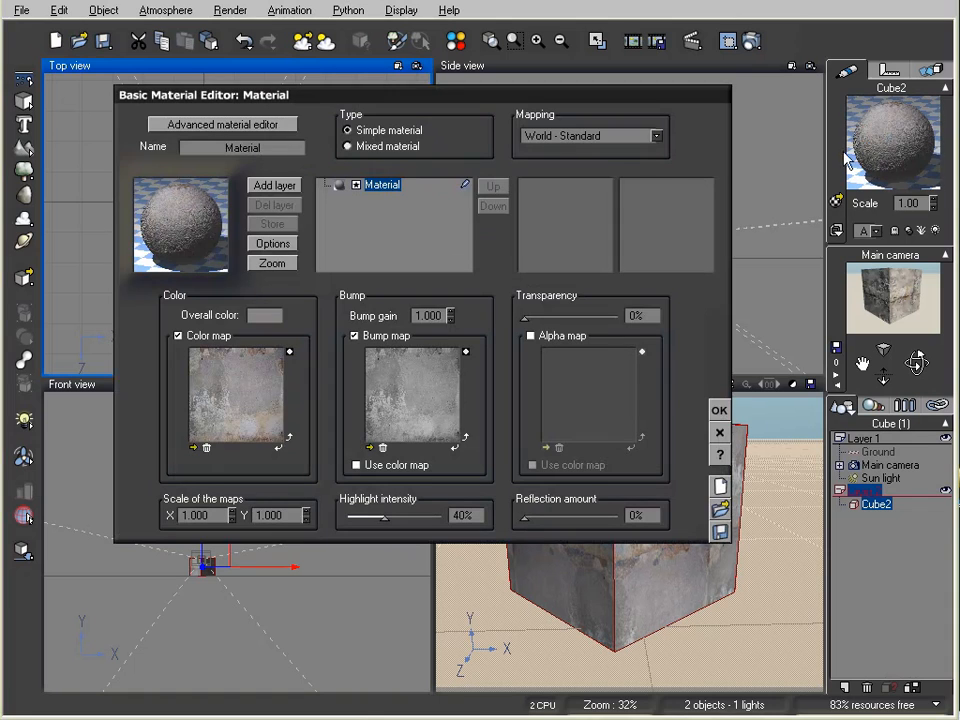
# Step: Set mapping to Object - Parametric and bump gain to 0.350, apply, and render the cube
pyautogui.click(650, 135)
pyautogui.click(557, 247)
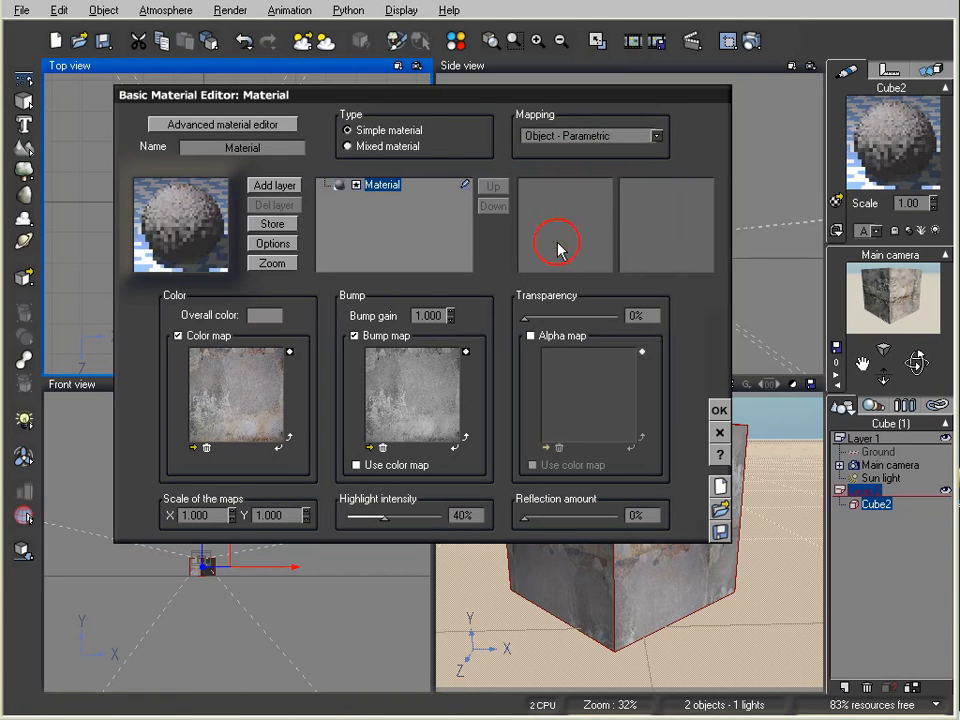
pyautogui.click(450, 320)
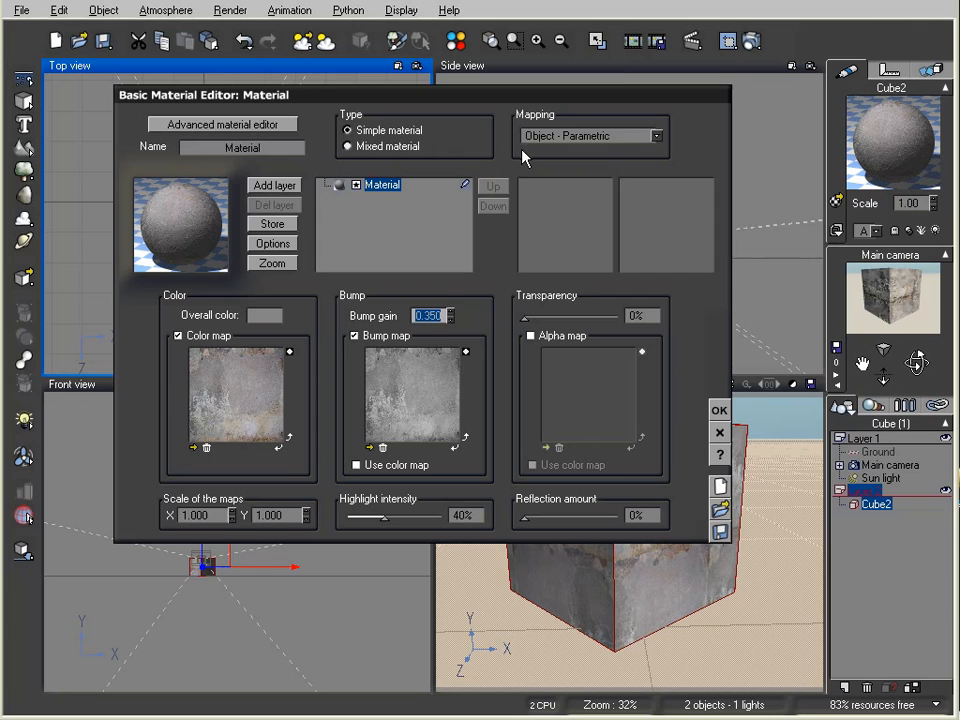
pyautogui.click(717, 410)
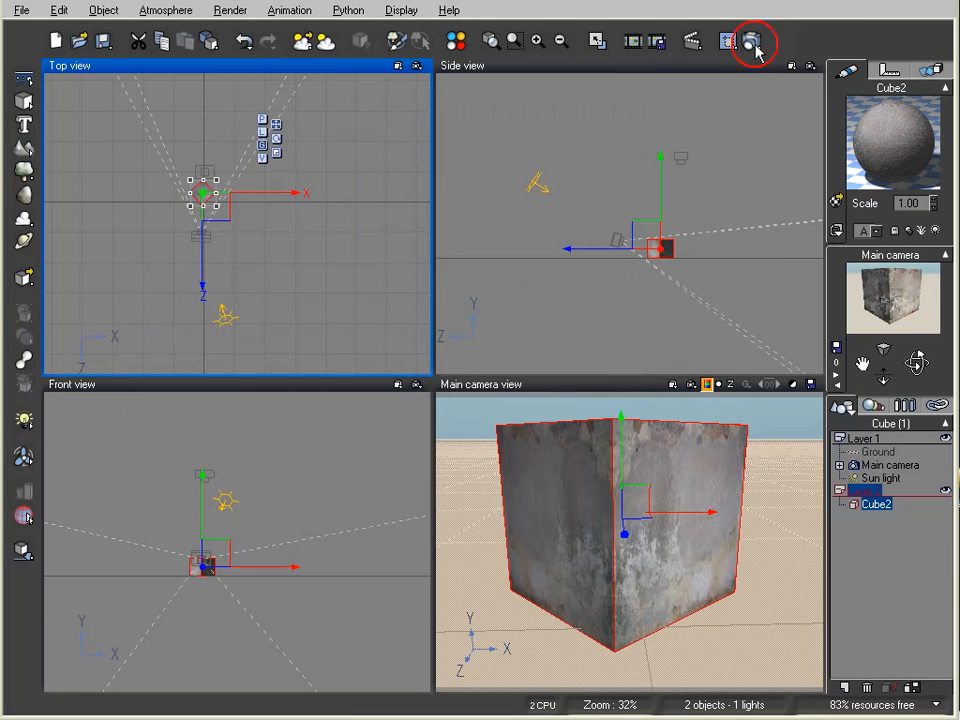
pyautogui.click(752, 41)
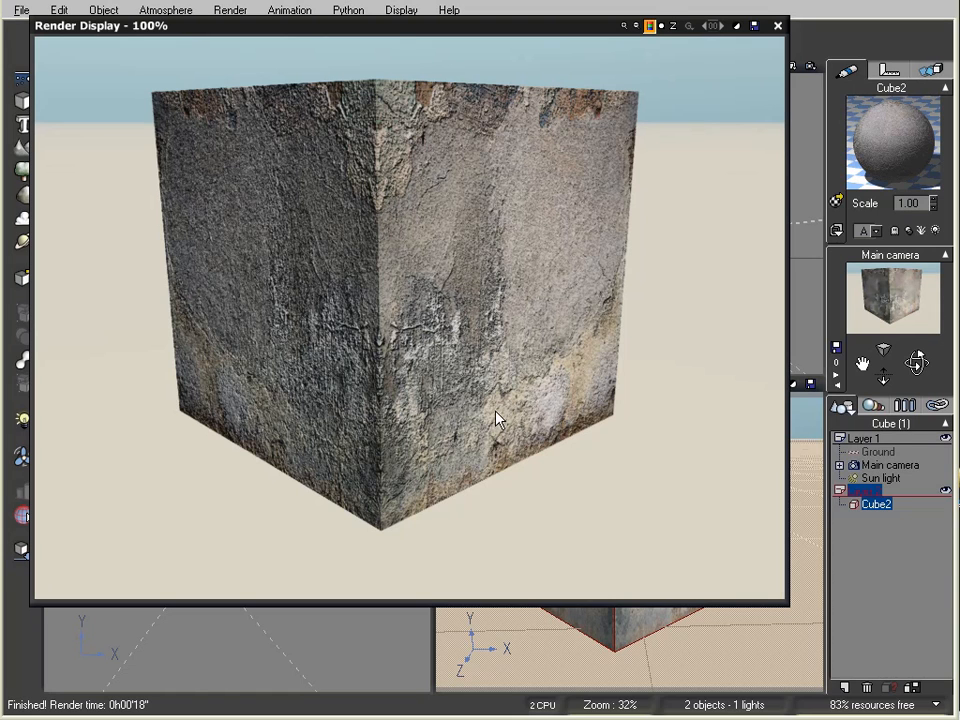
# Step: Close the Render Display showing the finished concrete cube
pyautogui.click(777, 25)
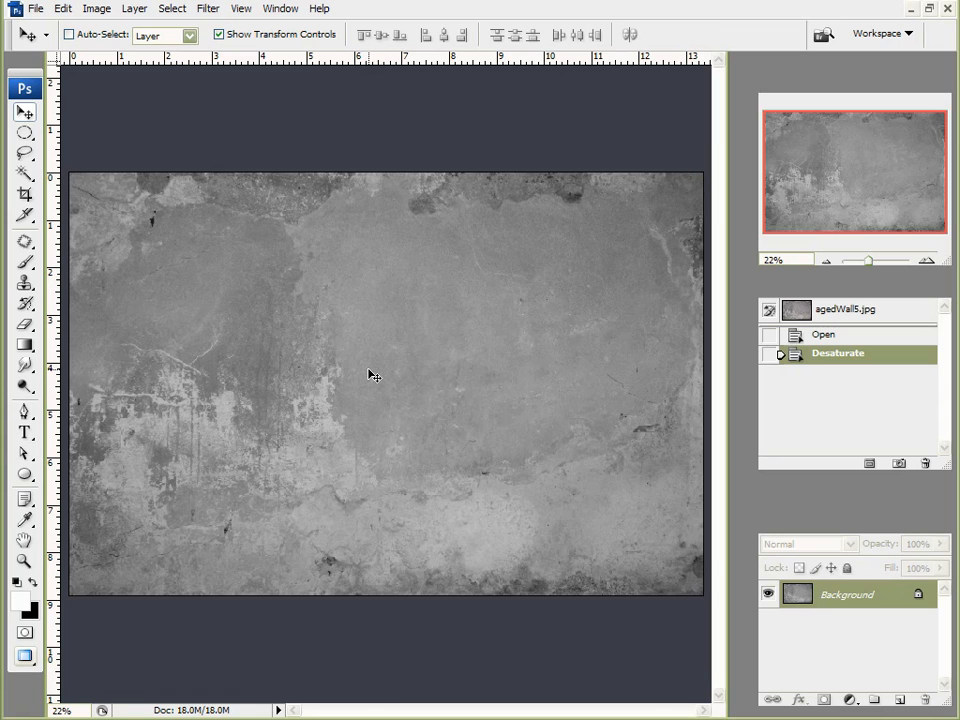
# Step: Inspect the desaturated texture up close, then duplicate the Background layer into Background copy
pyautogui.keyDown('alt'); pyautogui.scroll(6, 425, 338); pyautogui.keyUp('alt')
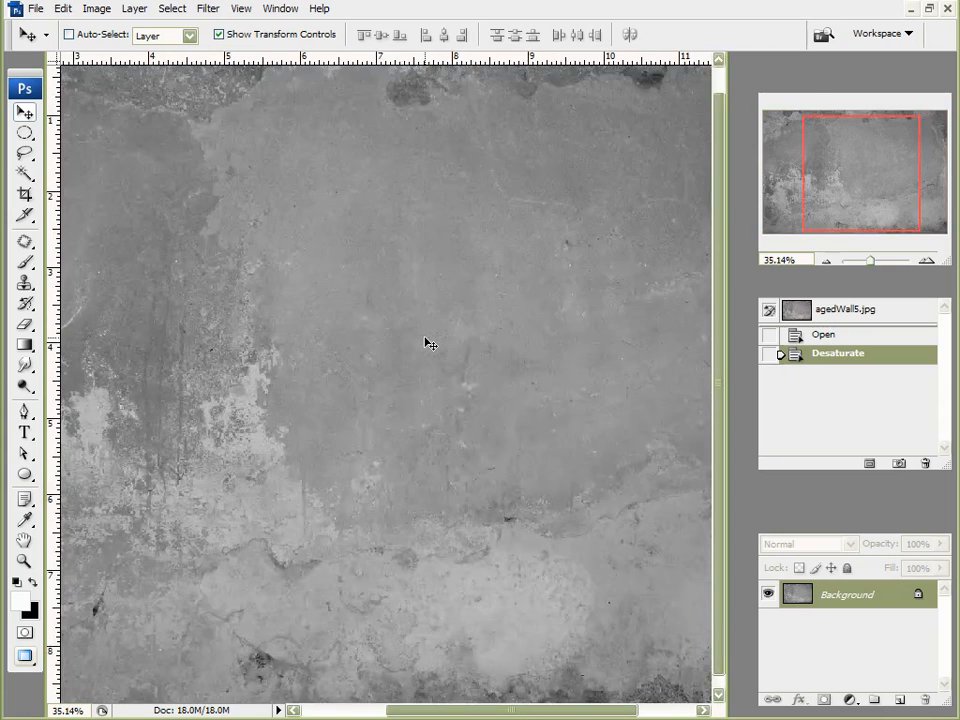
pyautogui.keyDown('alt'); pyautogui.scroll(2, 425, 343); pyautogui.keyUp('alt')
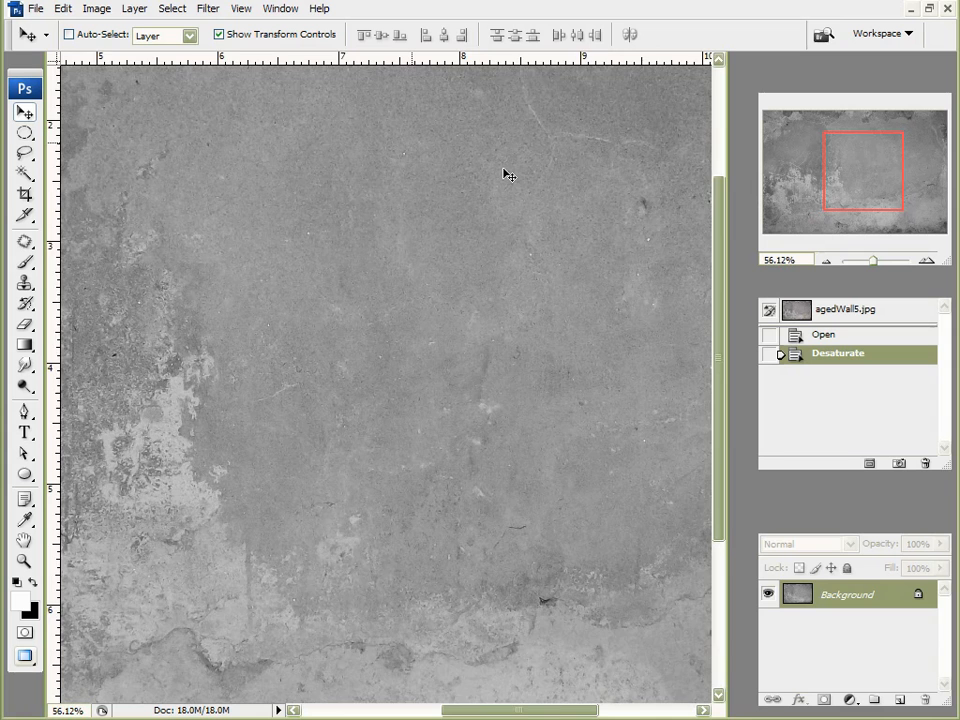
pyautogui.keyDown('alt'); pyautogui.scroll(5, 504, 171); pyautogui.keyUp('alt')
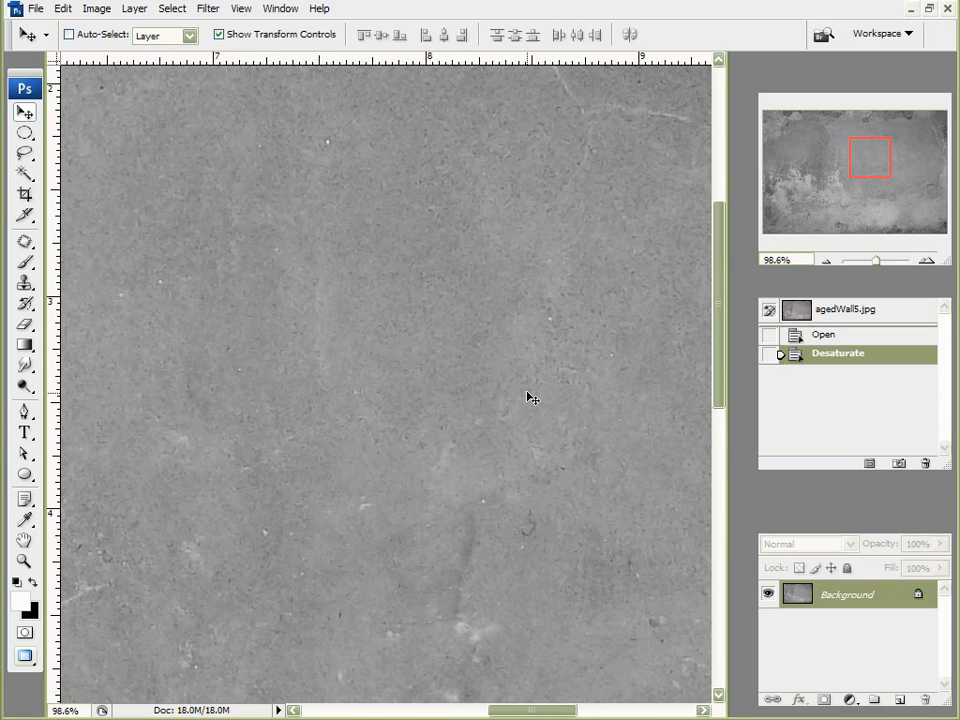
pyautogui.keyDown('alt'); pyautogui.scroll(-3, 531, 398); pyautogui.keyUp('alt')
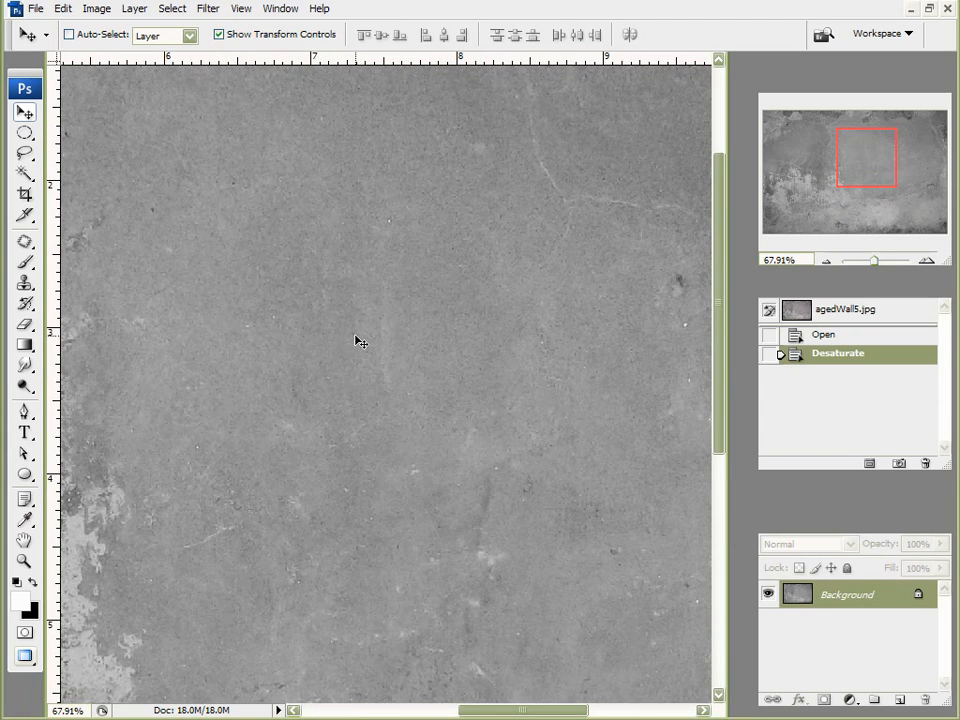
pyautogui.keyDown('alt'); pyautogui.scroll(-2, 170, 525); pyautogui.keyUp('alt')
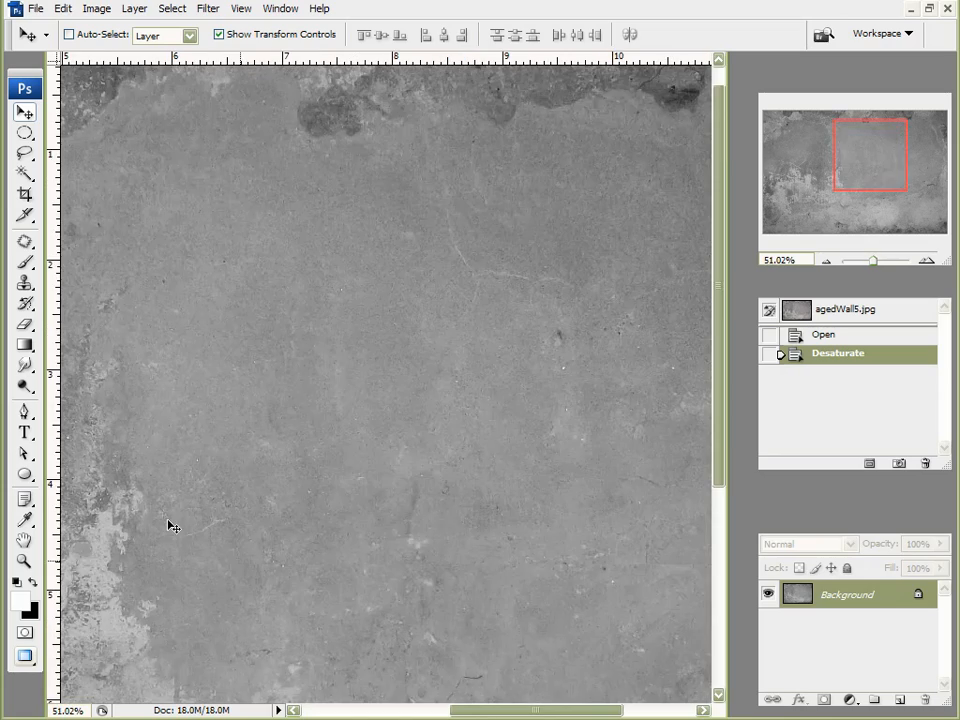
pyautogui.keyDown('alt'); pyautogui.scroll(-2, 170, 525); pyautogui.keyUp('alt')
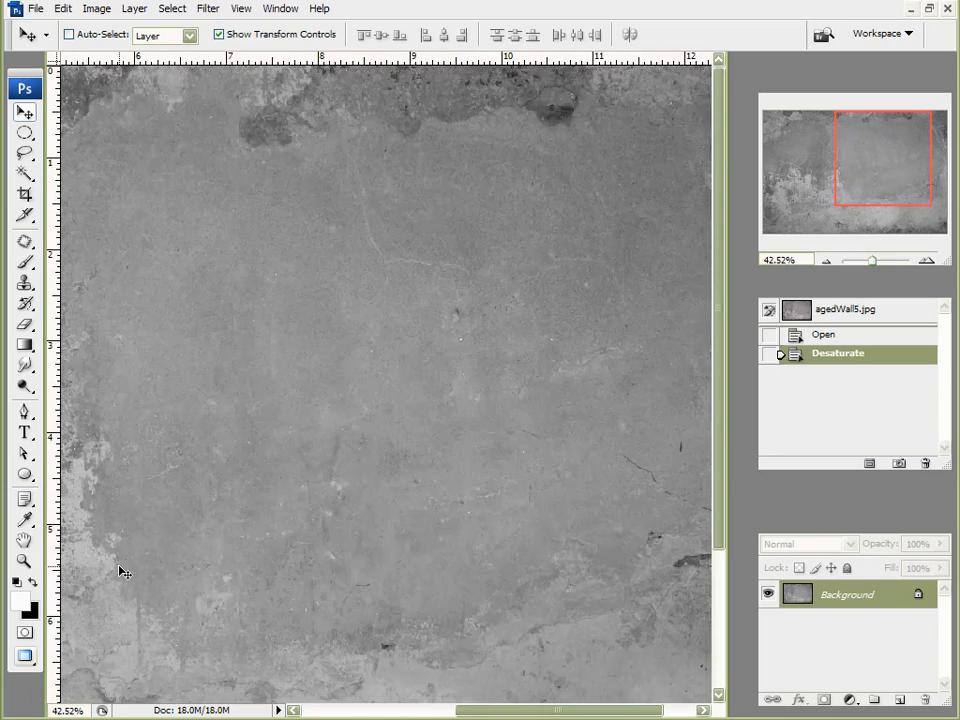
pyautogui.moveTo(828, 184)
pyautogui.mouseDown()
pyautogui.moveTo(844, 178)
pyautogui.moveTo(825, 178)
pyautogui.mouseUp()
pyautogui.keyDown('alt'); pyautogui.scroll(1, 178, 462); pyautogui.keyUp('alt')
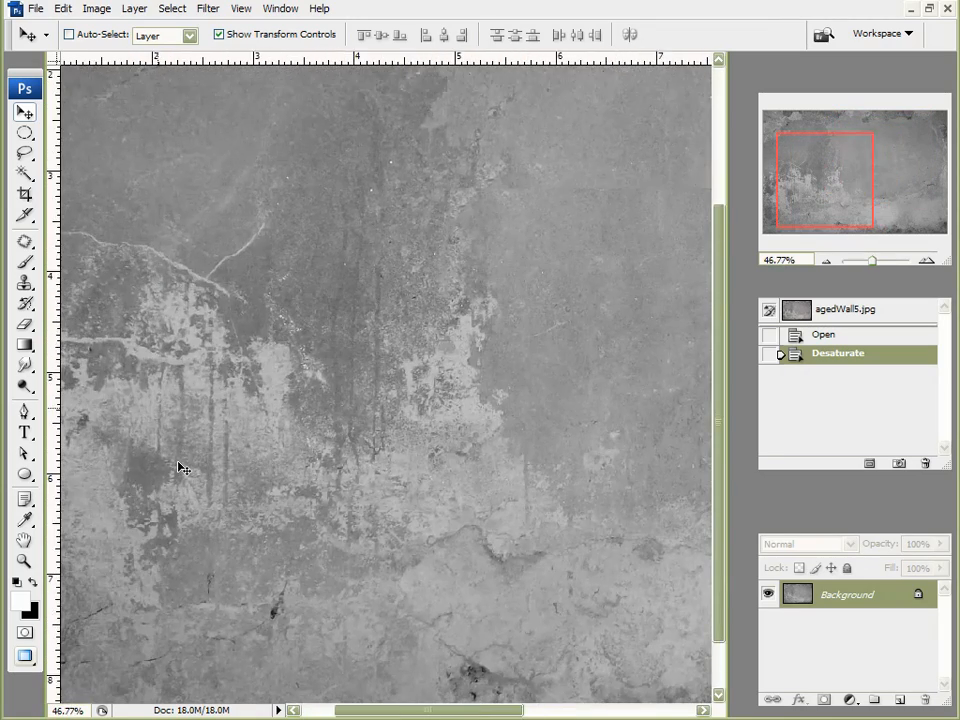
pyautogui.keyDown('alt'); pyautogui.scroll(5, 183, 468); pyautogui.keyUp('alt')
pyautogui.keyDown('alt'); pyautogui.scroll(4, 328, 366); pyautogui.keyUp('alt')
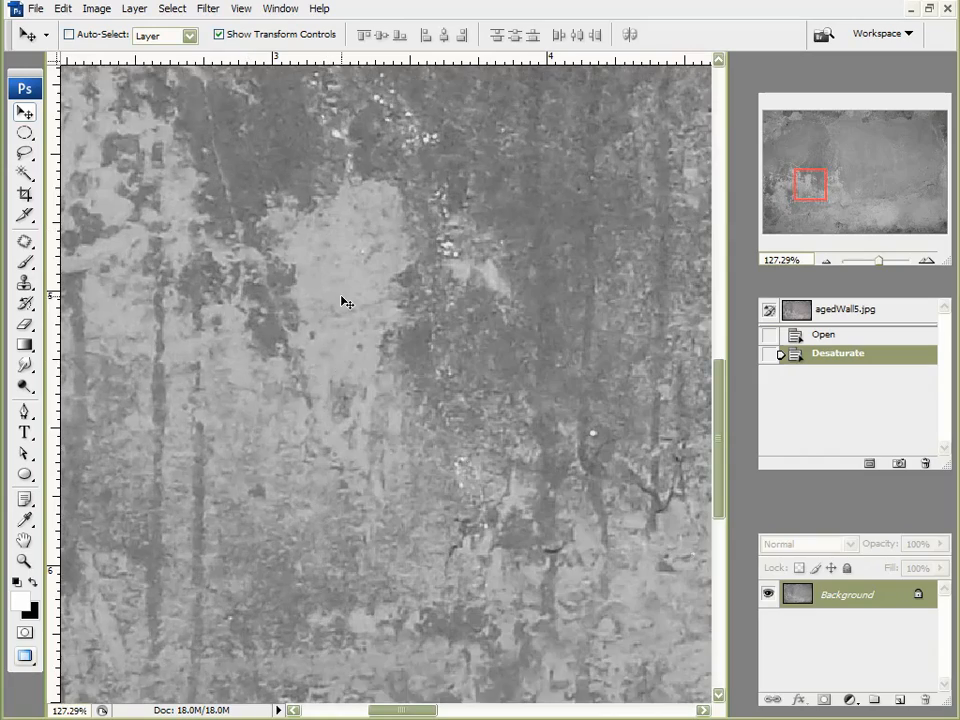
pyautogui.keyDown('alt'); pyautogui.scroll(2, 345, 302); pyautogui.keyUp('alt')
pyautogui.keyDown('alt'); pyautogui.scroll(-5, 381, 326); pyautogui.keyUp('alt')
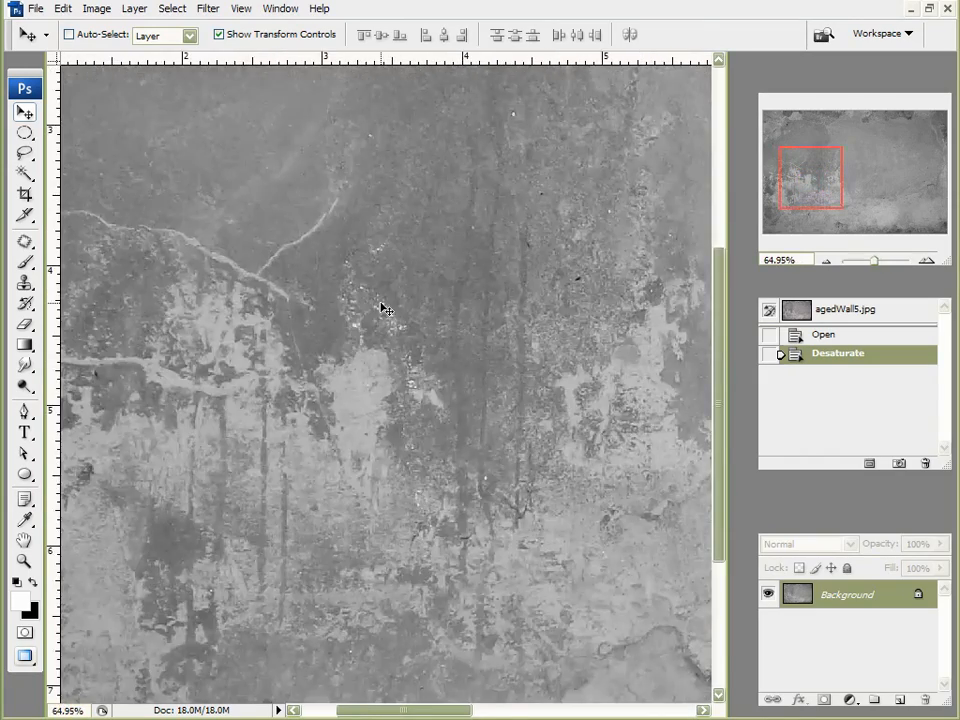
pyautogui.keyDown('alt'); pyautogui.scroll(-4, 382, 309); pyautogui.keyUp('alt')
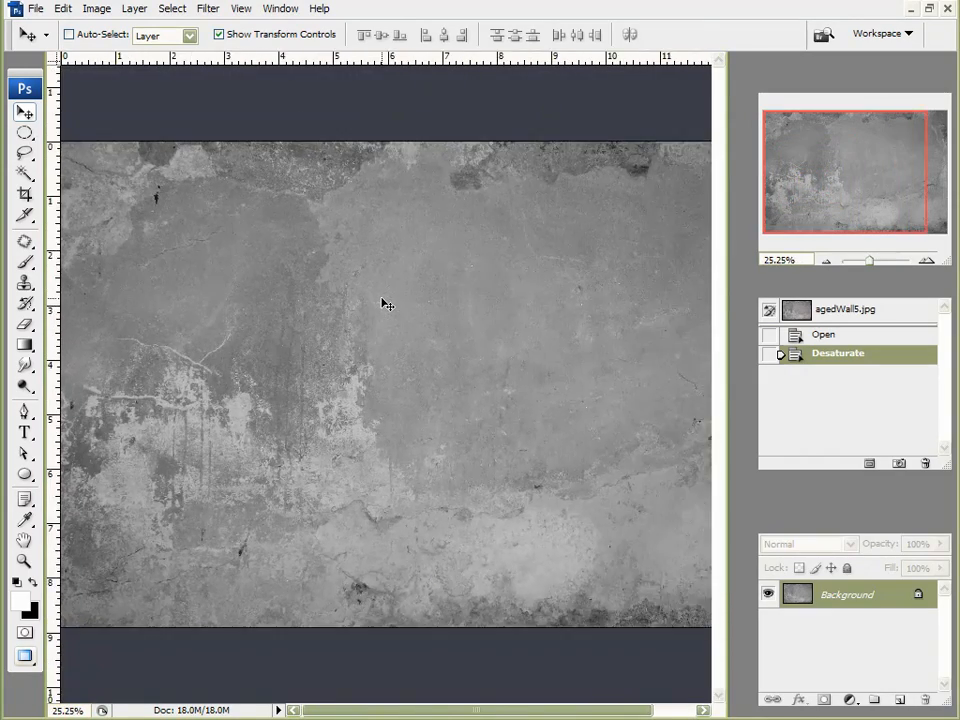
pyautogui.keyDown('alt'); pyautogui.scroll(-2, 383, 305); pyautogui.keyUp('alt')
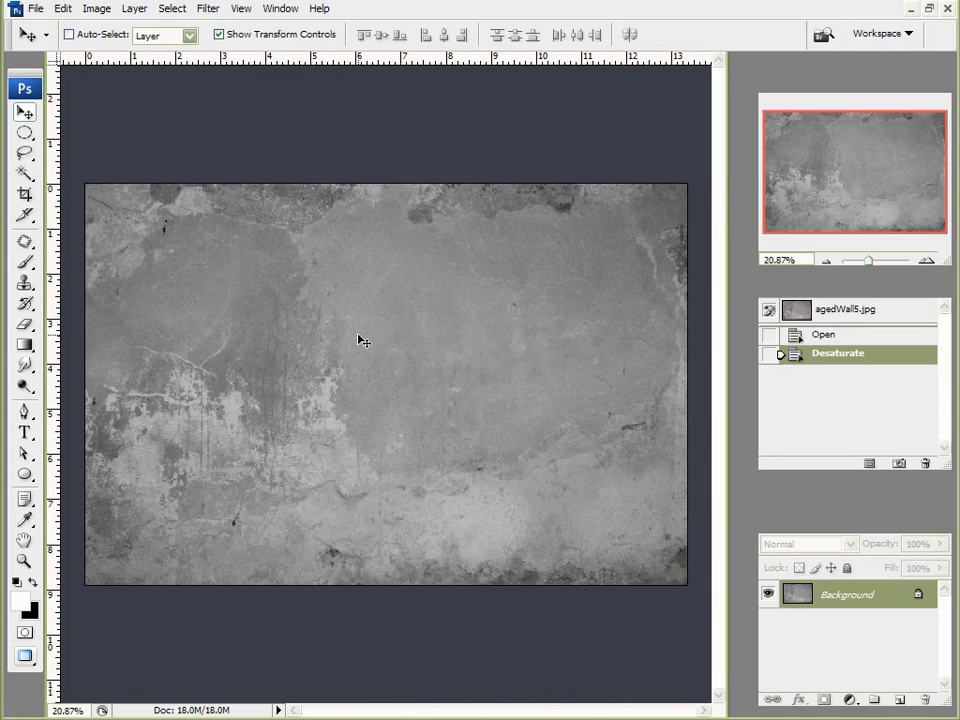
pyautogui.keyDown('alt'); pyautogui.scroll(4, 300, 445); pyautogui.keyUp('alt')
pyautogui.keyDown('alt'); pyautogui.scroll(1, 300, 445); pyautogui.keyUp('alt')
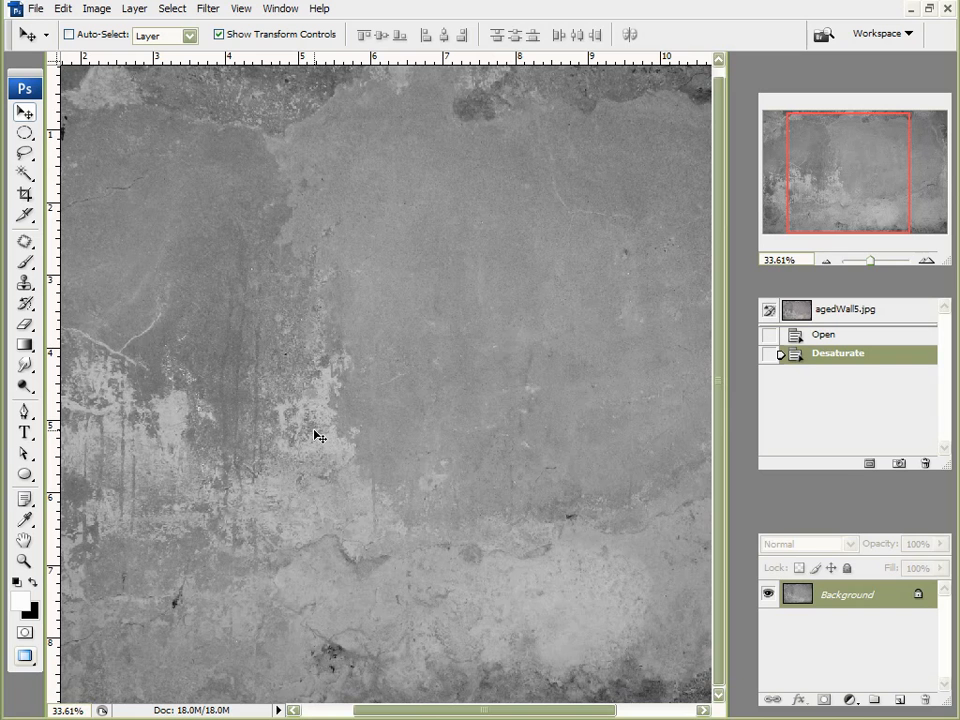
pyautogui.keyDown('alt'); pyautogui.scroll(-2, 330, 471); pyautogui.keyUp('alt')
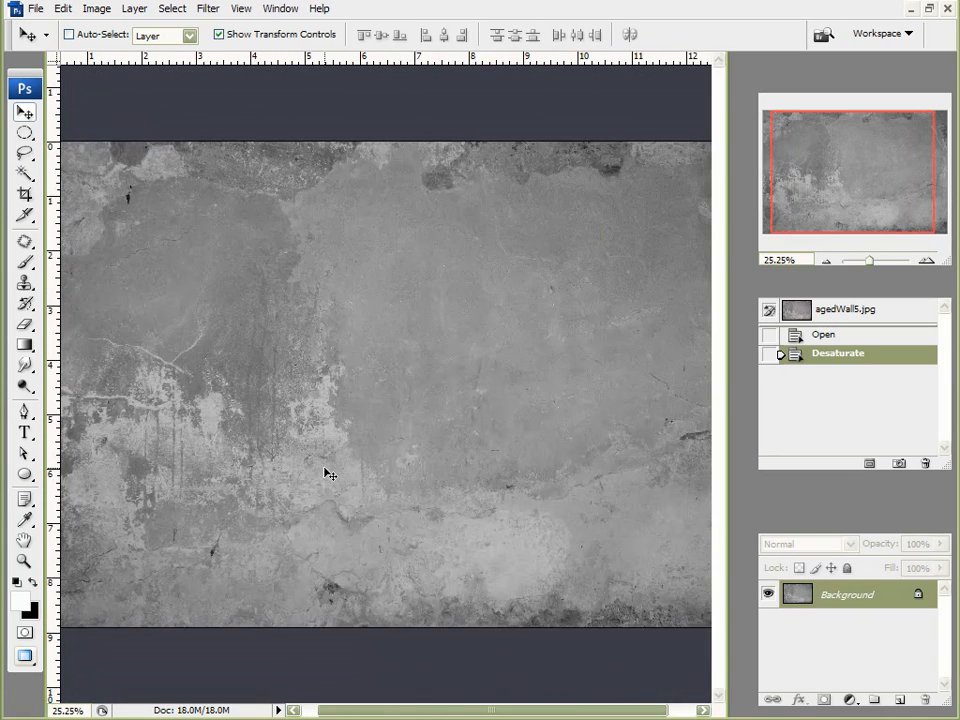
pyautogui.keyDown('alt'); pyautogui.scroll(-1, 326, 473); pyautogui.keyUp('alt')
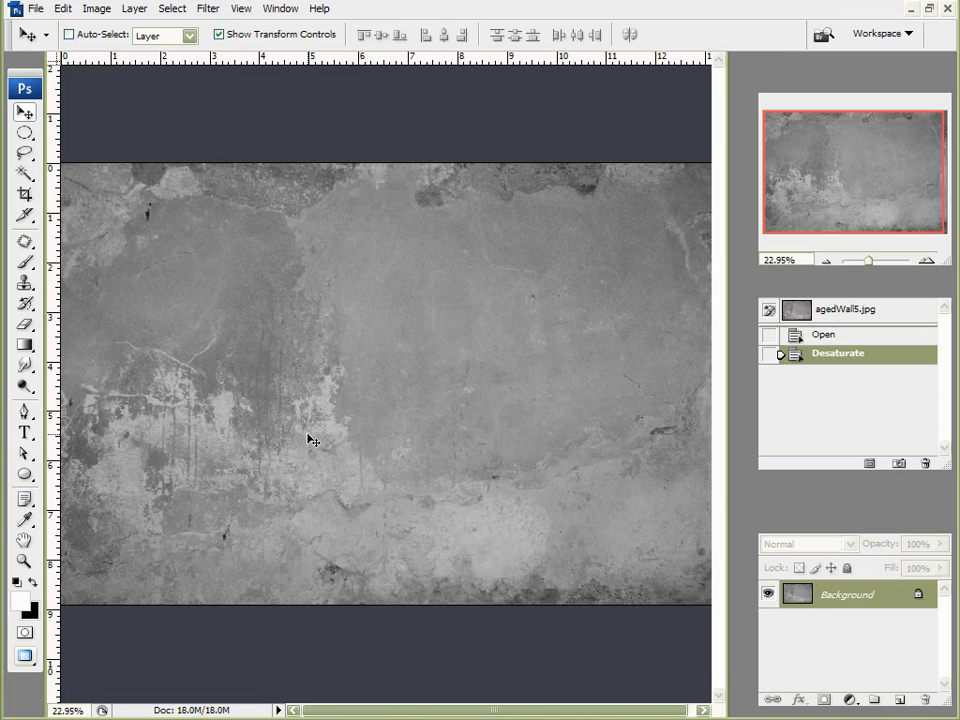
pyautogui.keyDown('alt'); pyautogui.scroll(-1, 330, 425); pyautogui.keyUp('alt')
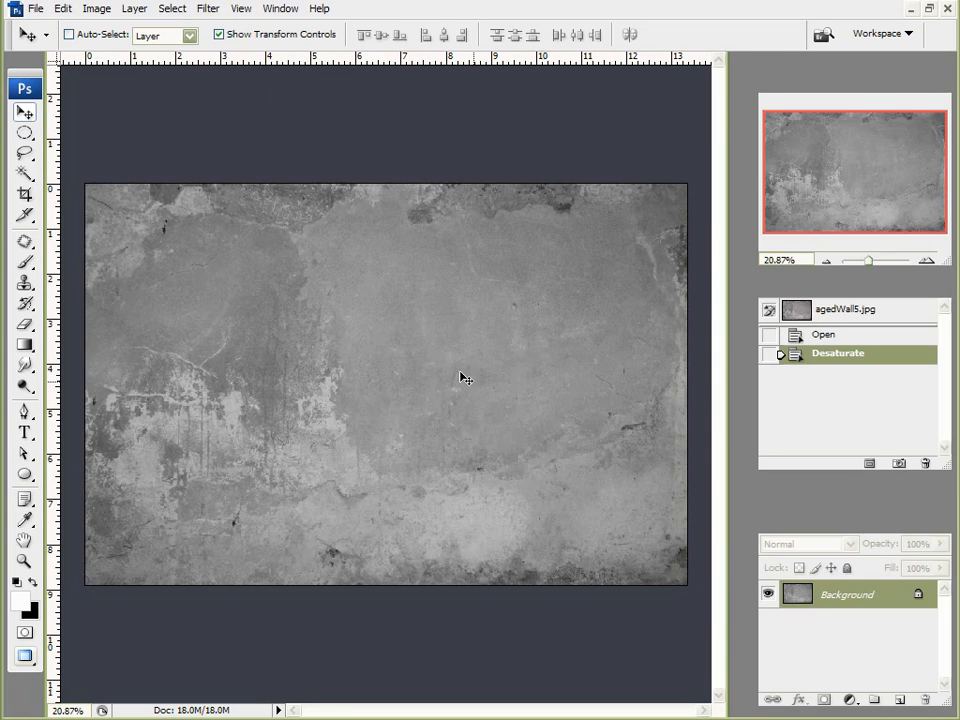
pyautogui.moveTo(878, 597); pyautogui.dragTo(899, 698)
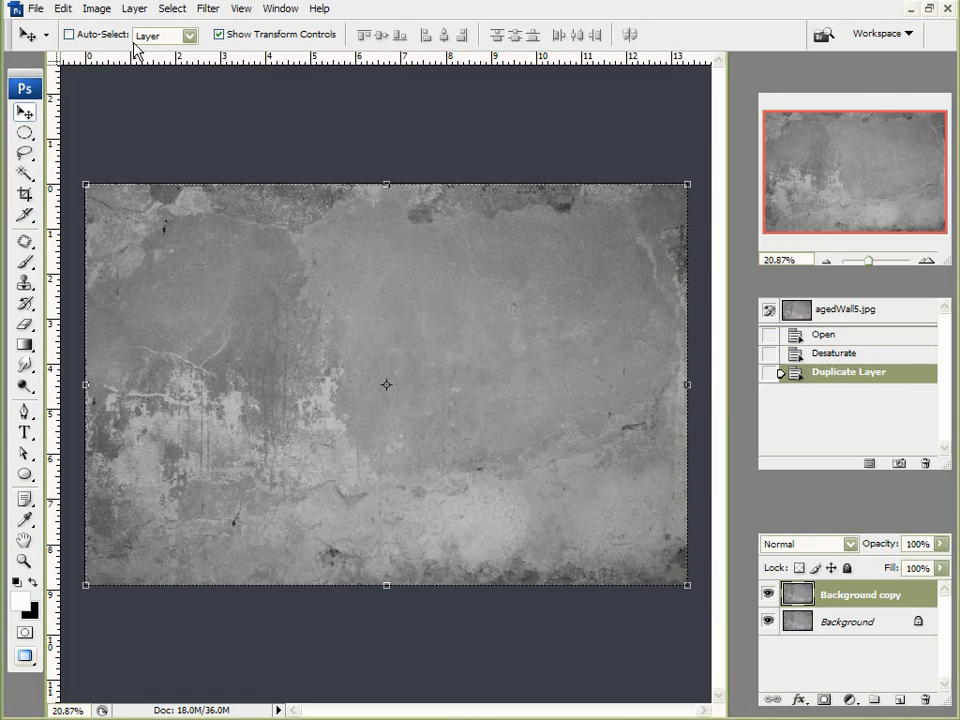
# Step: Try shadow and highlight Levels adjustments on the Background copy, then cancel them
pyautogui.click(97, 10)
pyautogui.moveTo(118, 55)
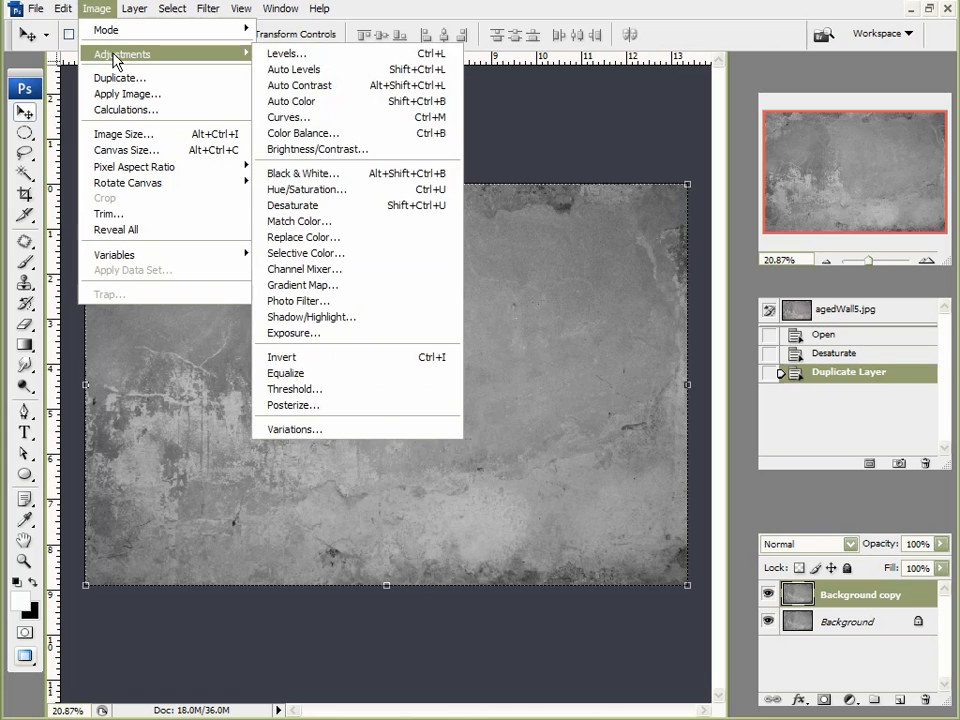
pyautogui.click(300, 52)
pyautogui.moveTo(700, 154); pyautogui.dragTo(416, 190)
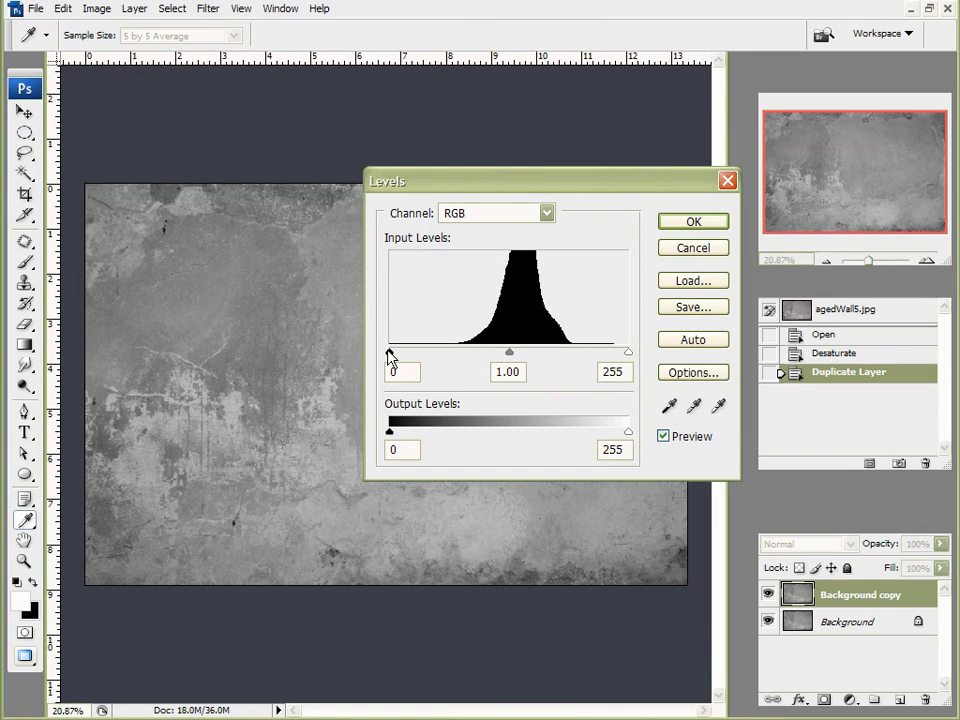
pyautogui.moveTo(390, 357); pyautogui.dragTo(373, 345)
pyautogui.moveTo(626, 351)
pyautogui.mouseDown()
pyautogui.moveTo(533, 356)
pyautogui.moveTo(643, 354)
pyautogui.mouseUp()
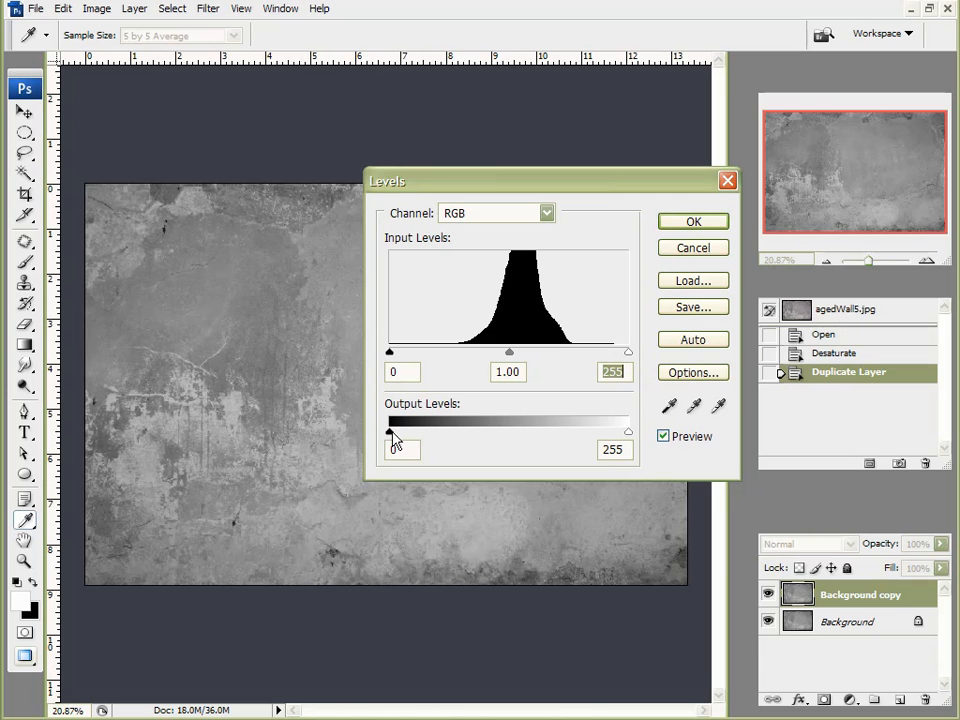
pyautogui.moveTo(390, 433); pyautogui.dragTo(450, 436)
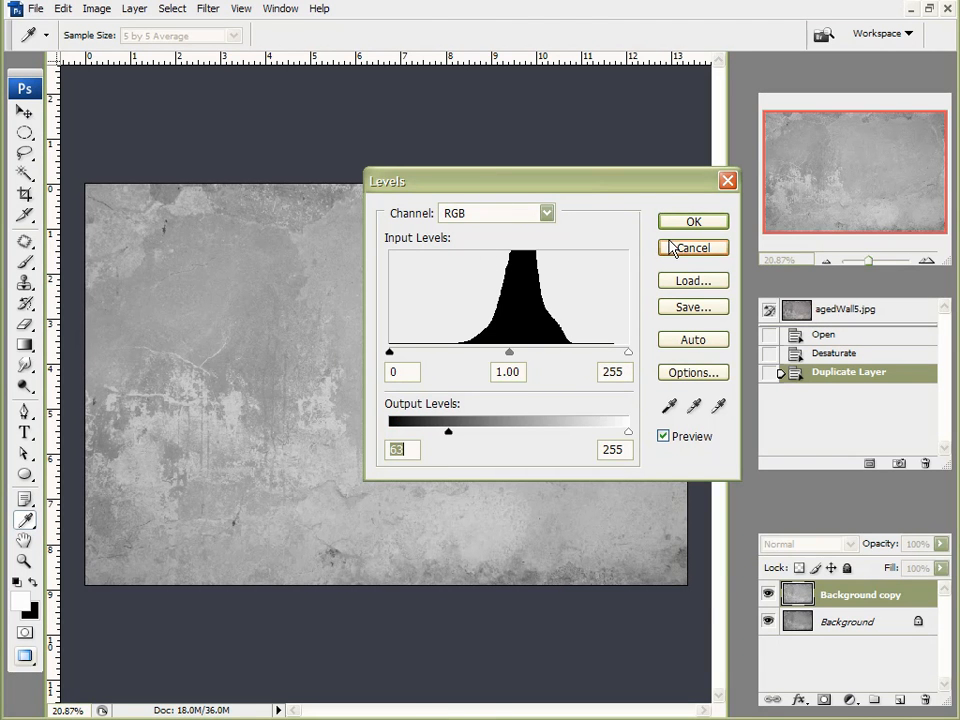
pyautogui.click(683, 247)
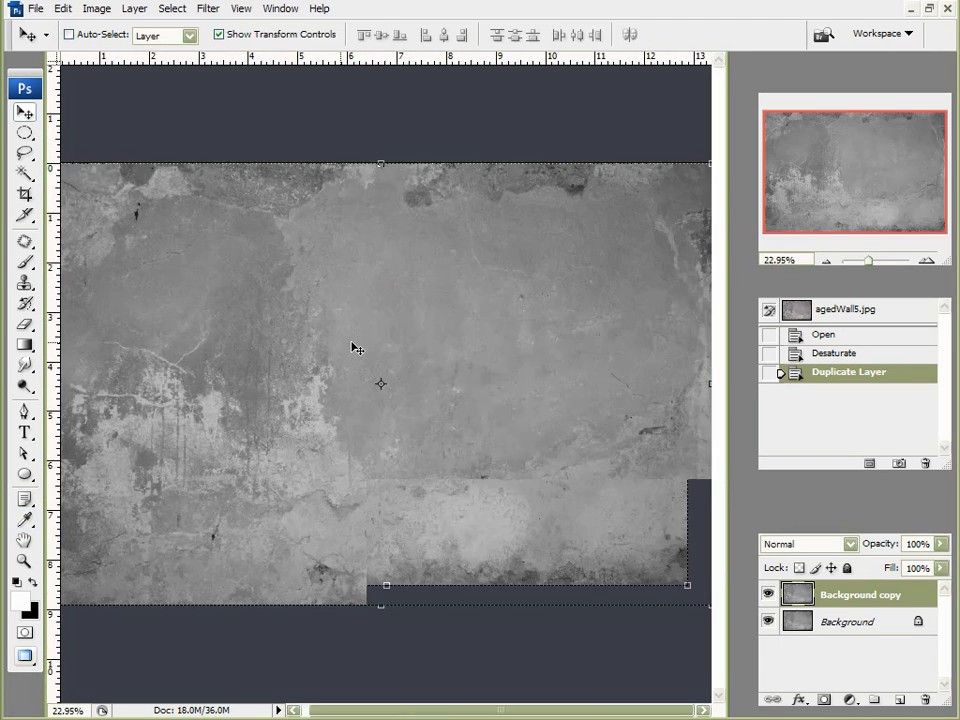
pyautogui.scroll(6, 352, 342)
pyautogui.scroll(-4, 263, 390)
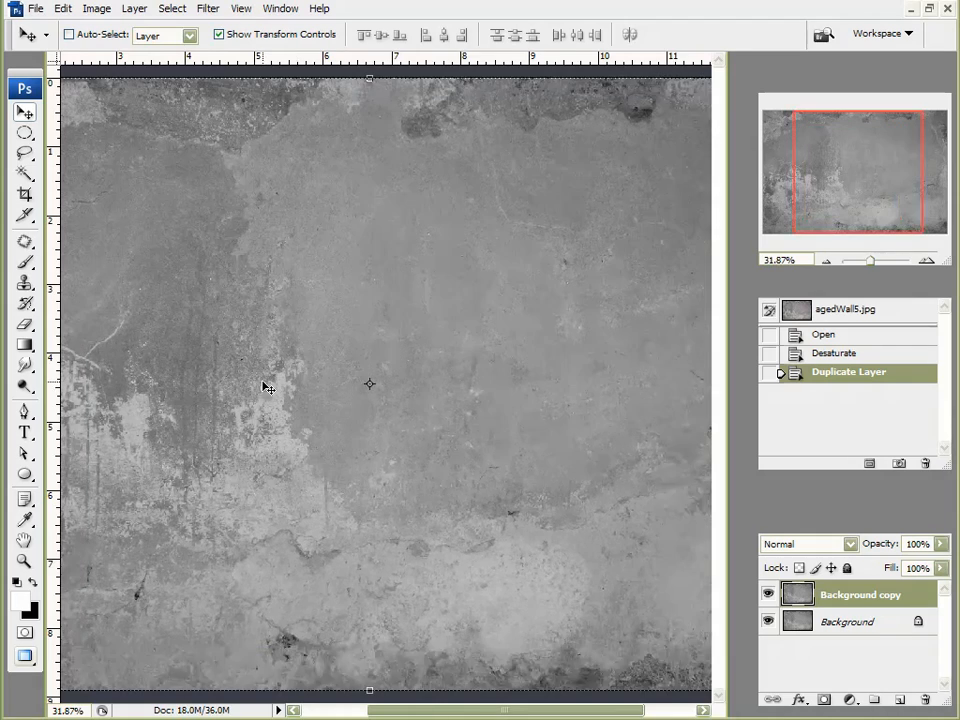
# Step: Reopen Levels and narrow the output levels to 109 and 194 for low contrast
pyautogui.click(98, 10)
pyautogui.moveTo(123, 60)
pyautogui.click(280, 54)
pyautogui.moveTo(499, 181); pyautogui.dragTo(622, 0)
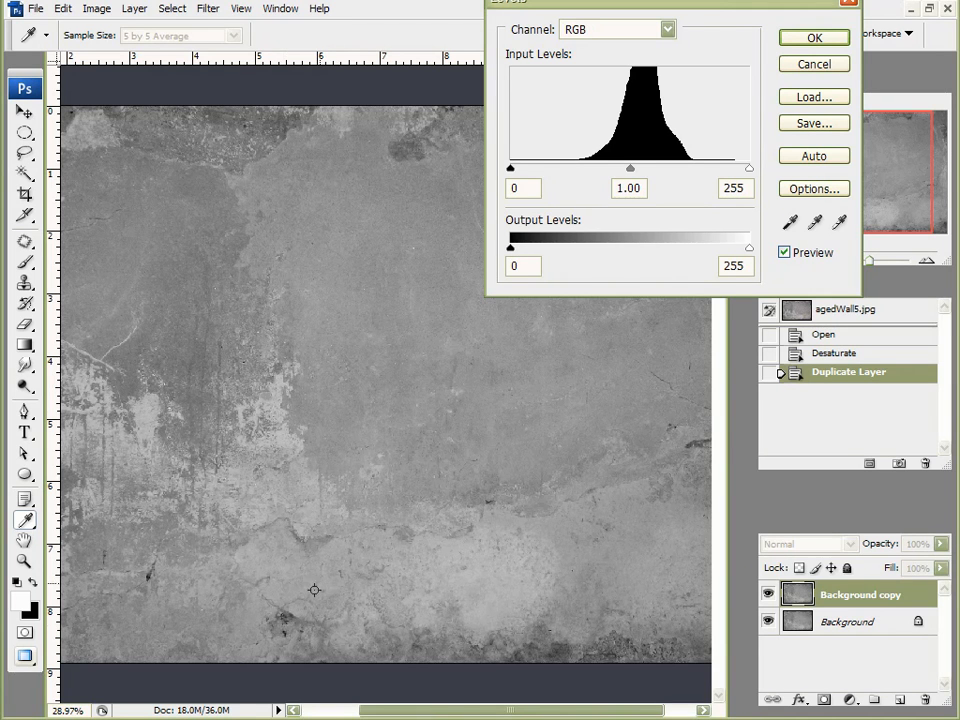
pyautogui.moveTo(515, 250)
pyautogui.mouseDown()
pyautogui.moveTo(741, 251)
pyautogui.moveTo(510, 250)
pyautogui.mouseUp()
pyautogui.moveTo(751, 250)
pyautogui.mouseDown()
pyautogui.moveTo(551, 255)
pyautogui.moveTo(750, 250)
pyautogui.mouseUp()
pyautogui.moveTo(511, 250); pyautogui.dragTo(613, 250)
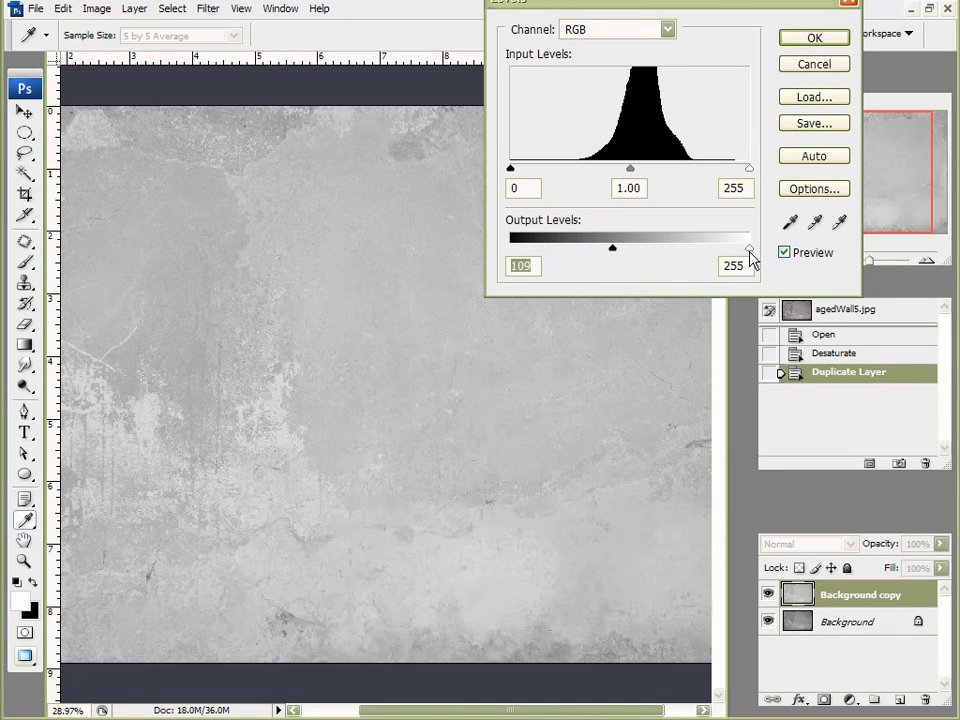
pyautogui.moveTo(740, 251); pyautogui.dragTo(692, 251)
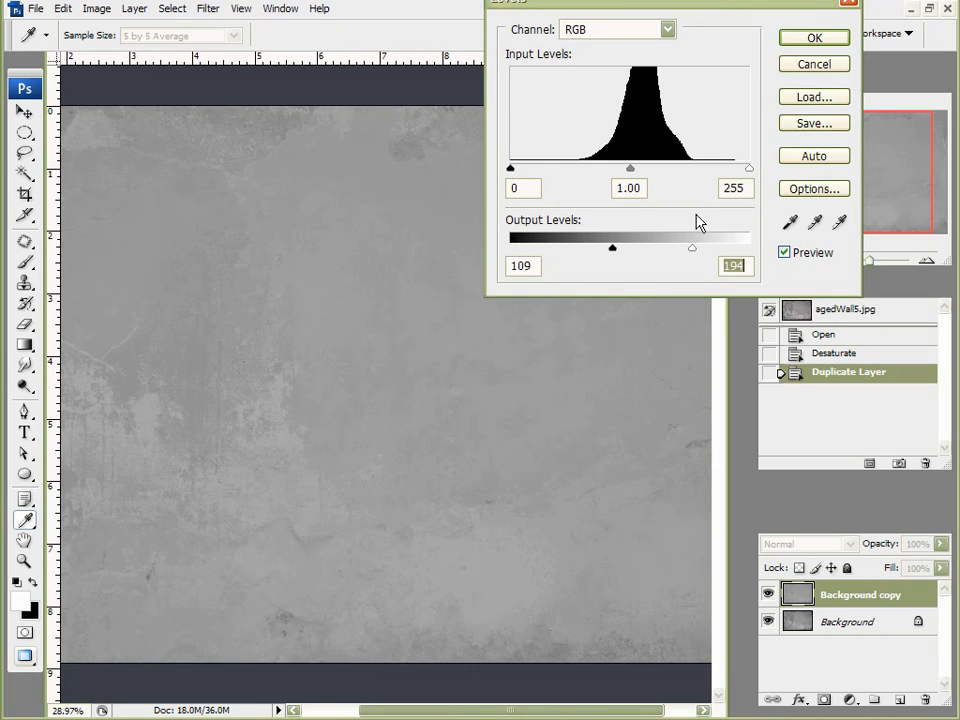
# Step: Commit the Levels adjustment to the concrete texture
pyautogui.click(805, 40)
pyautogui.press('v')
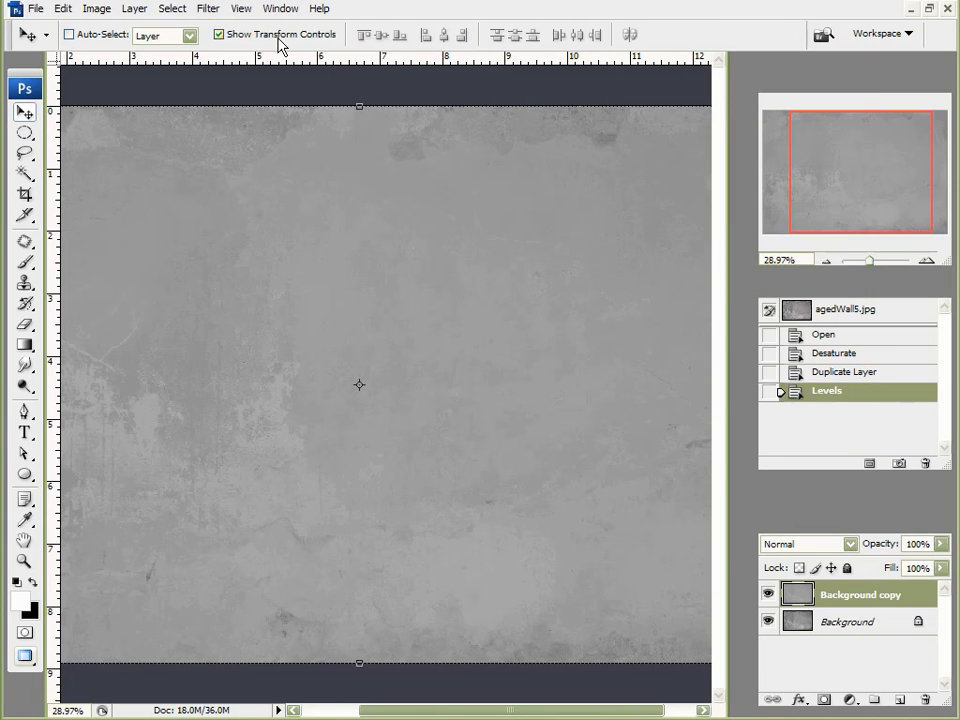
pyautogui.click(104, 9)
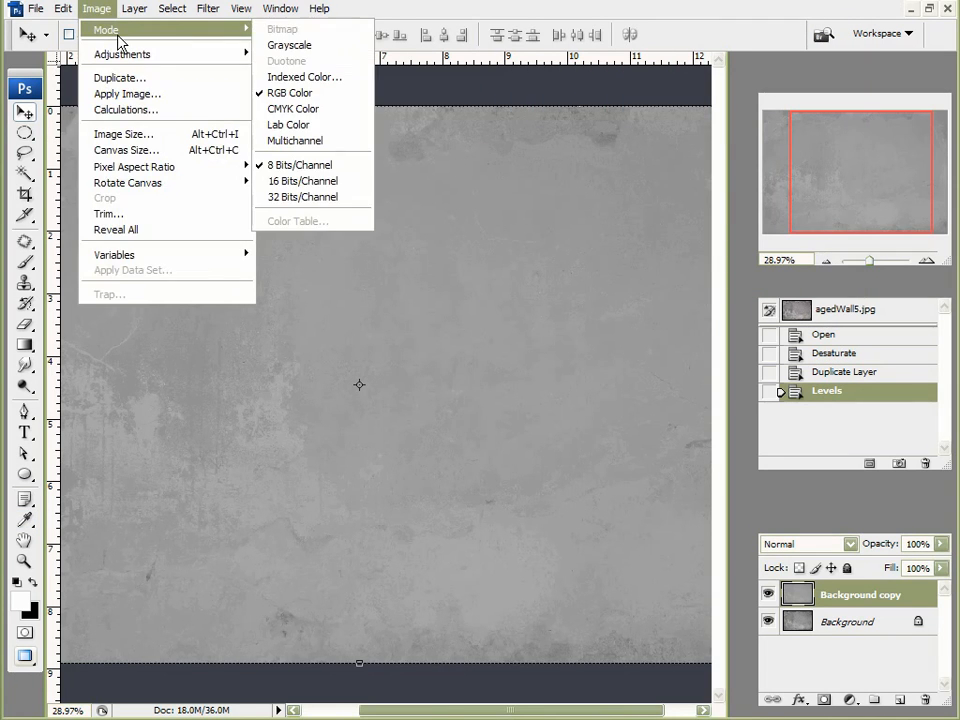
# Step: Save the texture as a JPEG over the existing 'bump map' file at Maximum quality 12
pyautogui.click(35, 14)
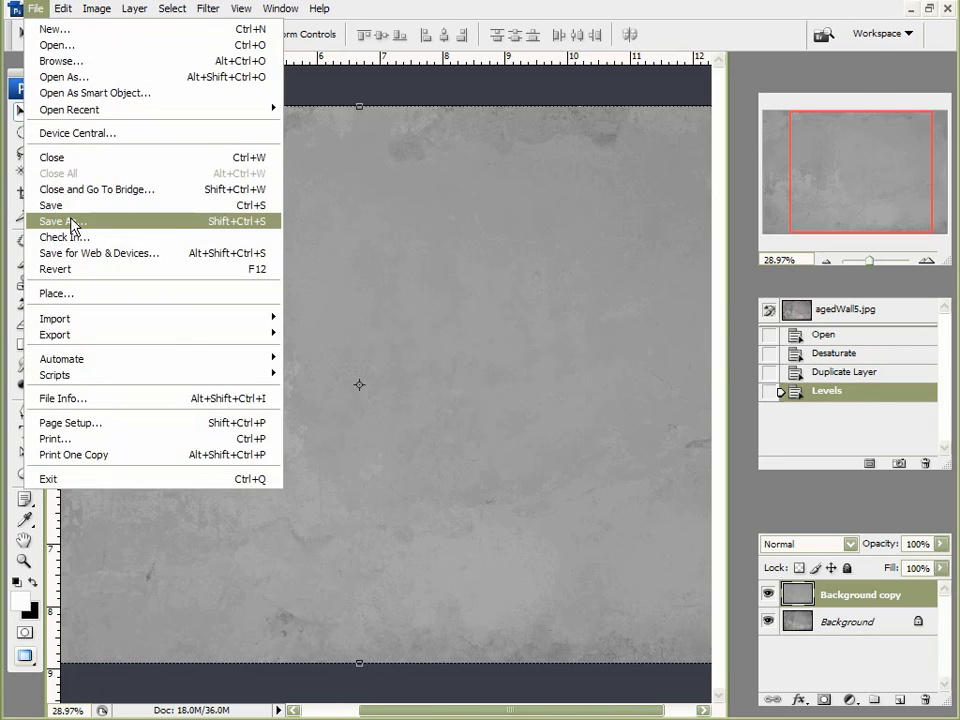
pyautogui.click(71, 221)
pyautogui.click(430, 420)
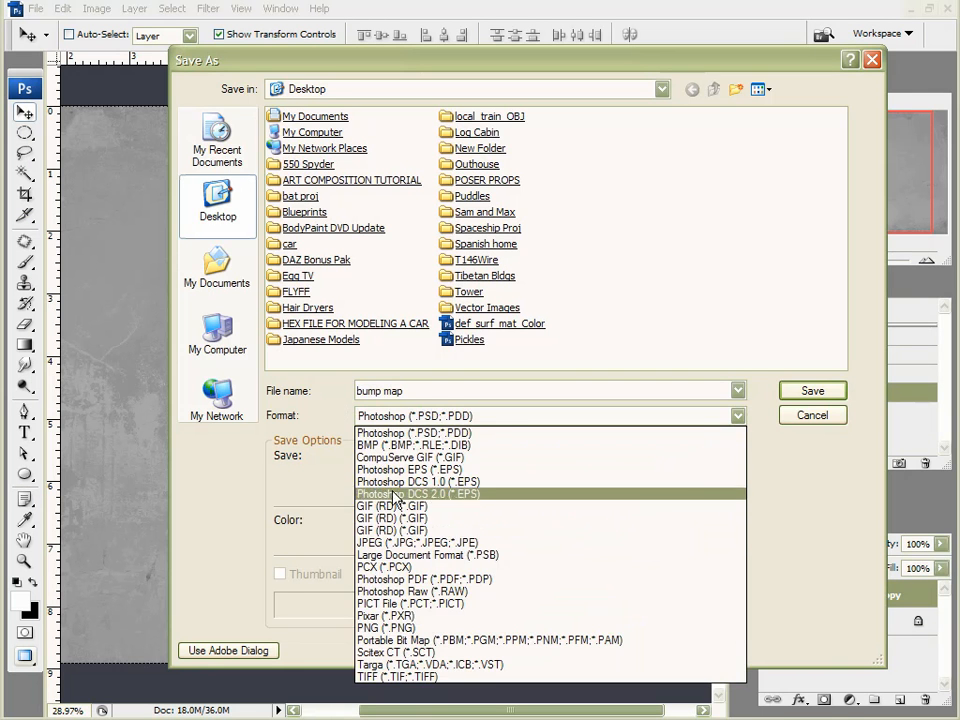
pyautogui.click(400, 542)
pyautogui.click(477, 323)
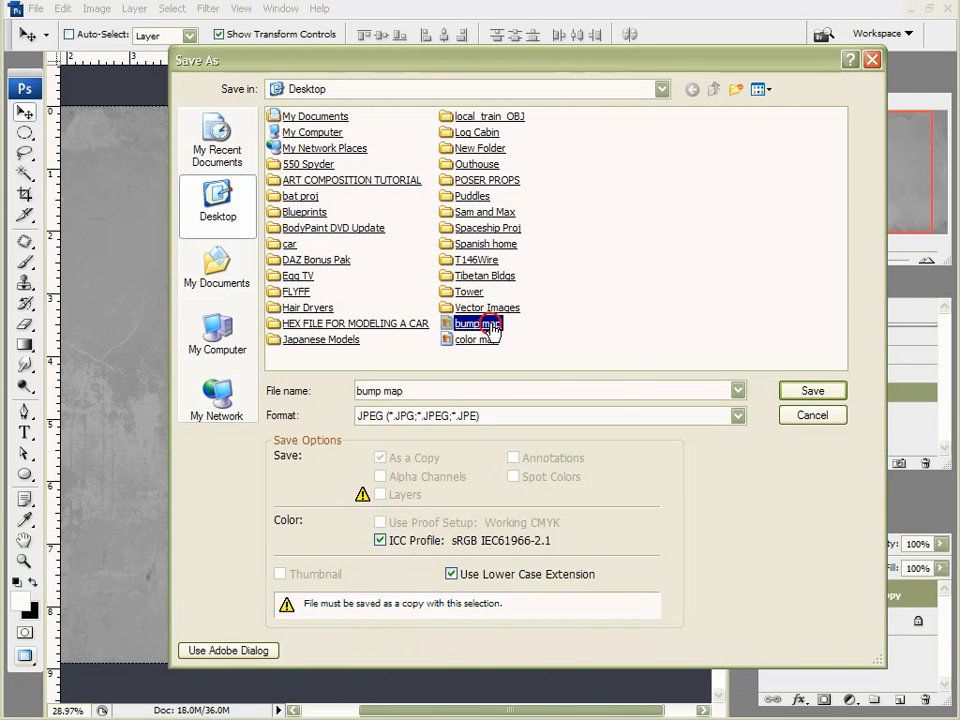
pyautogui.click(812, 390)
pyautogui.click(374, 380)
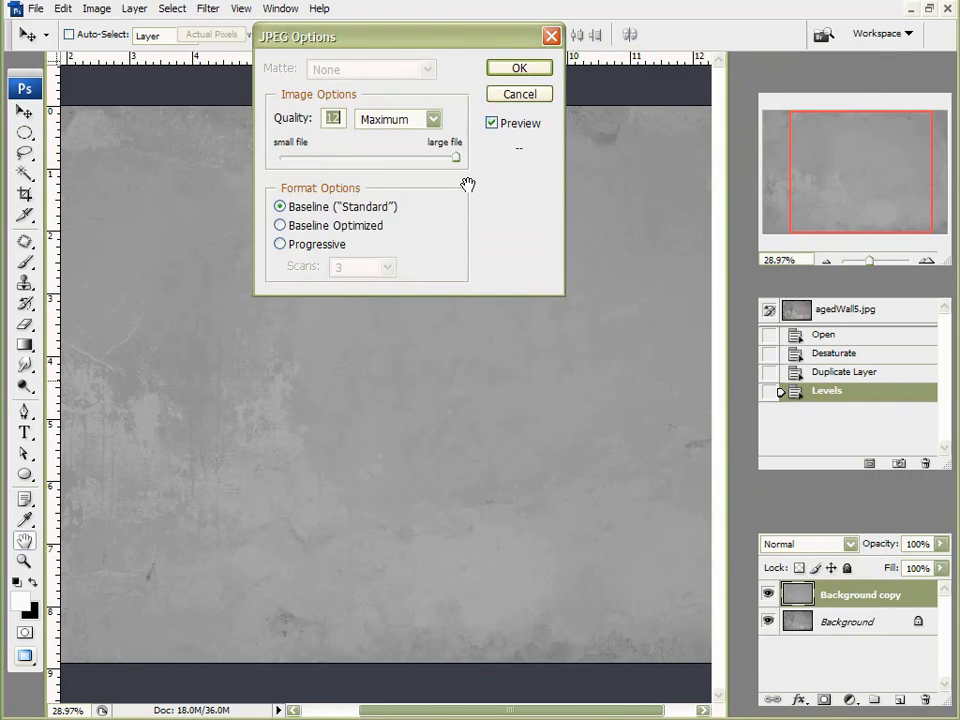
pyautogui.click(540, 70)
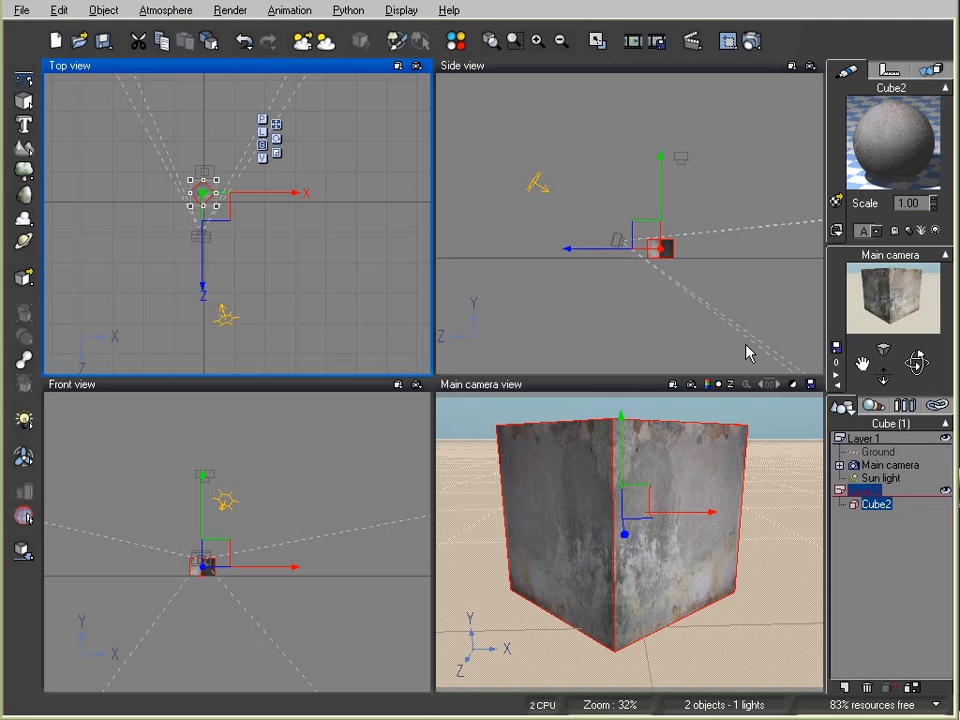
# Step: Enable the cube material's bump map using the saved 'bump map' image, then render the cube
pyautogui.doubleClick(881, 126)
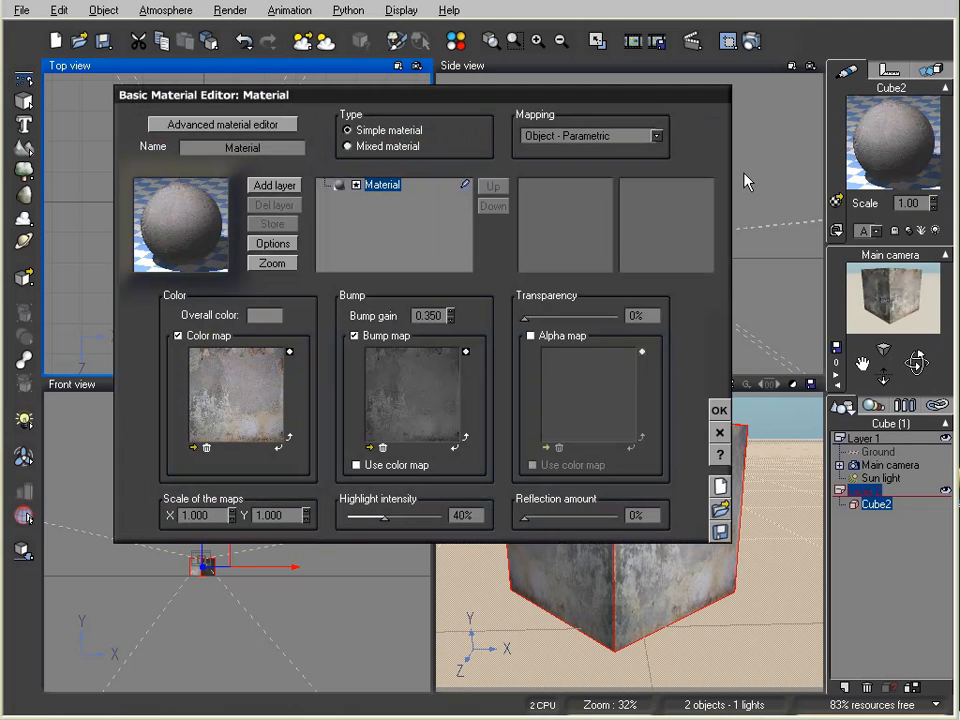
pyautogui.click(382, 447)
pyautogui.click(355, 336)
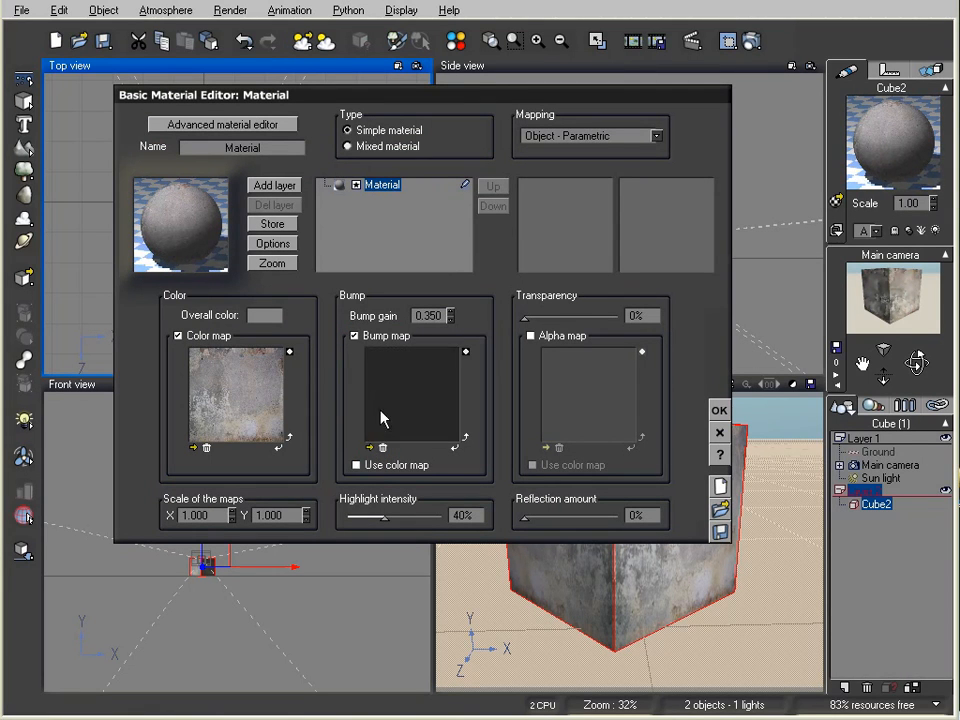
pyautogui.click(370, 447)
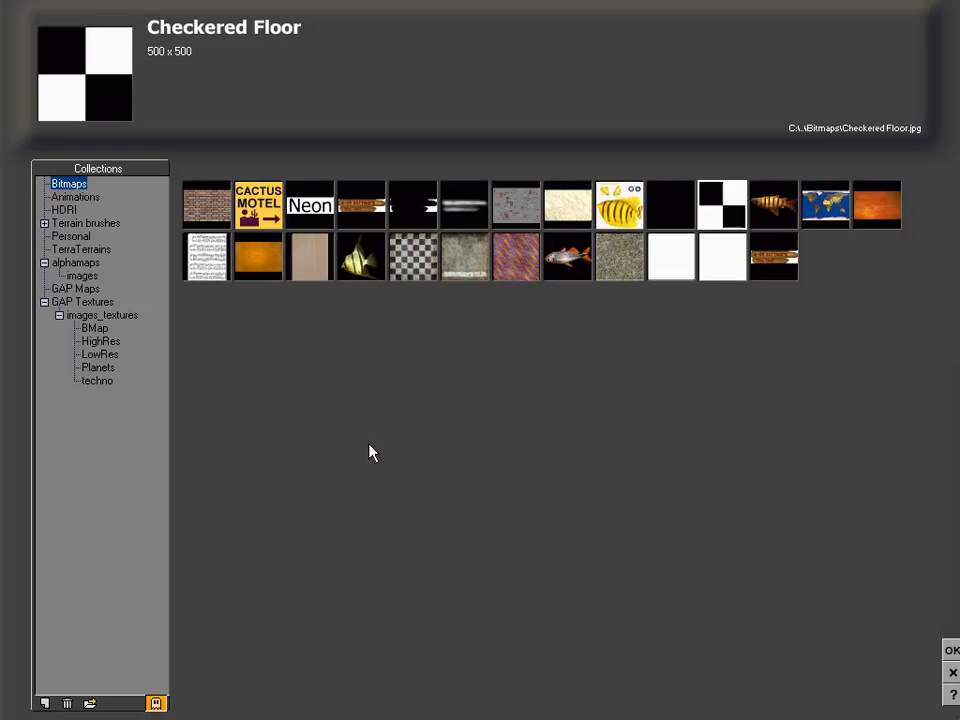
pyautogui.click(90, 703)
pyautogui.click(687, 172)
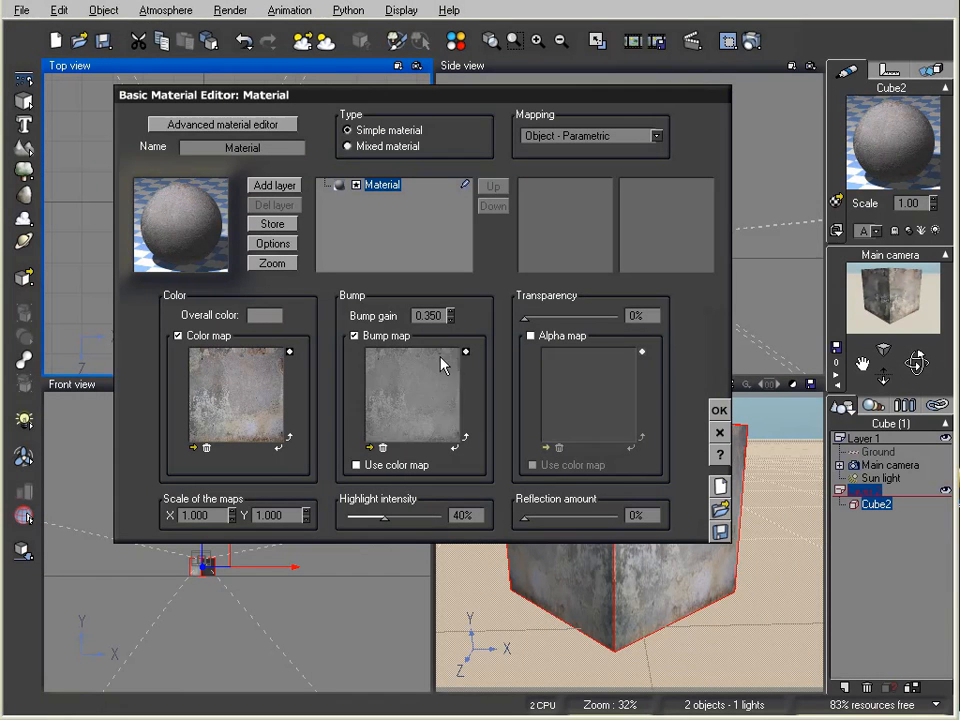
pyautogui.click(719, 411)
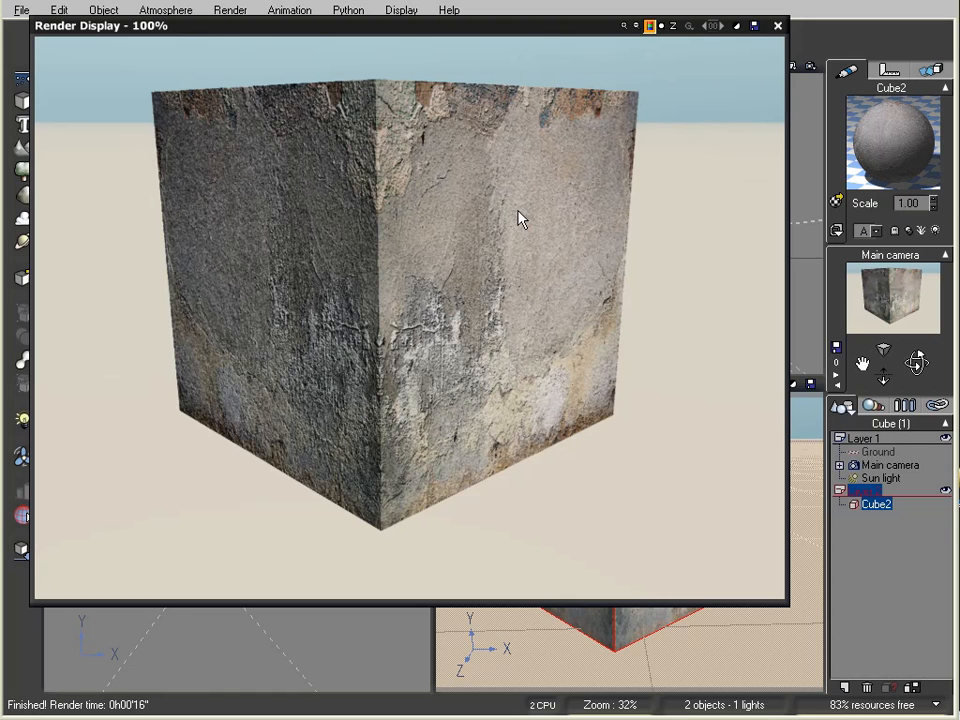
pyautogui.click(777, 27)
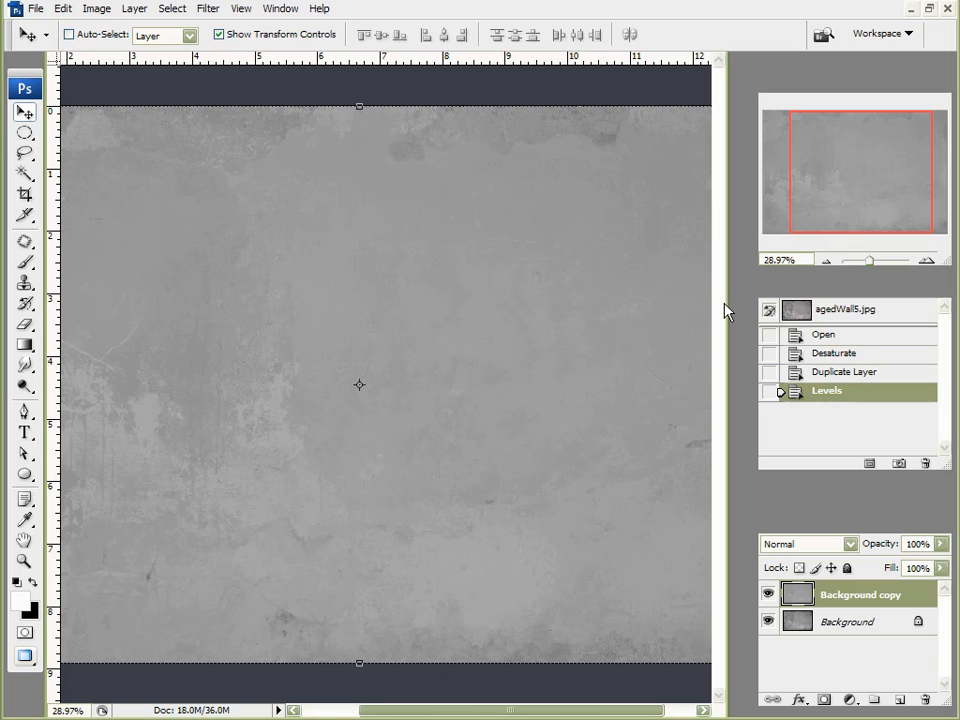
# Step: Apply Levels to the wall copy with input 152/0.42/185 and output 82–130
pyautogui.click(97, 9)
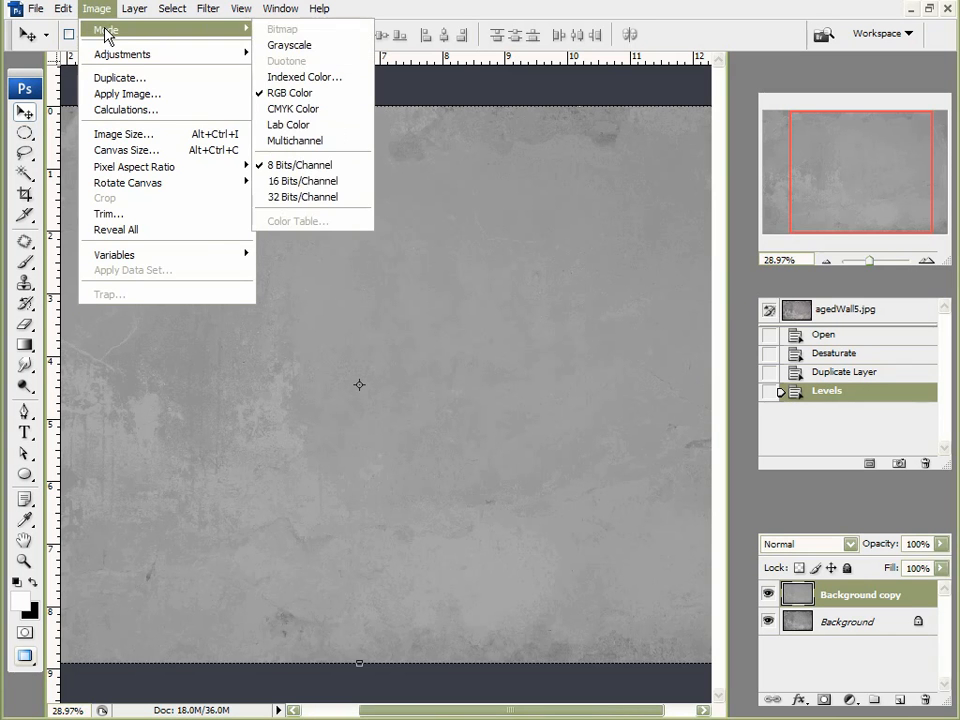
pyautogui.moveTo(155, 56)
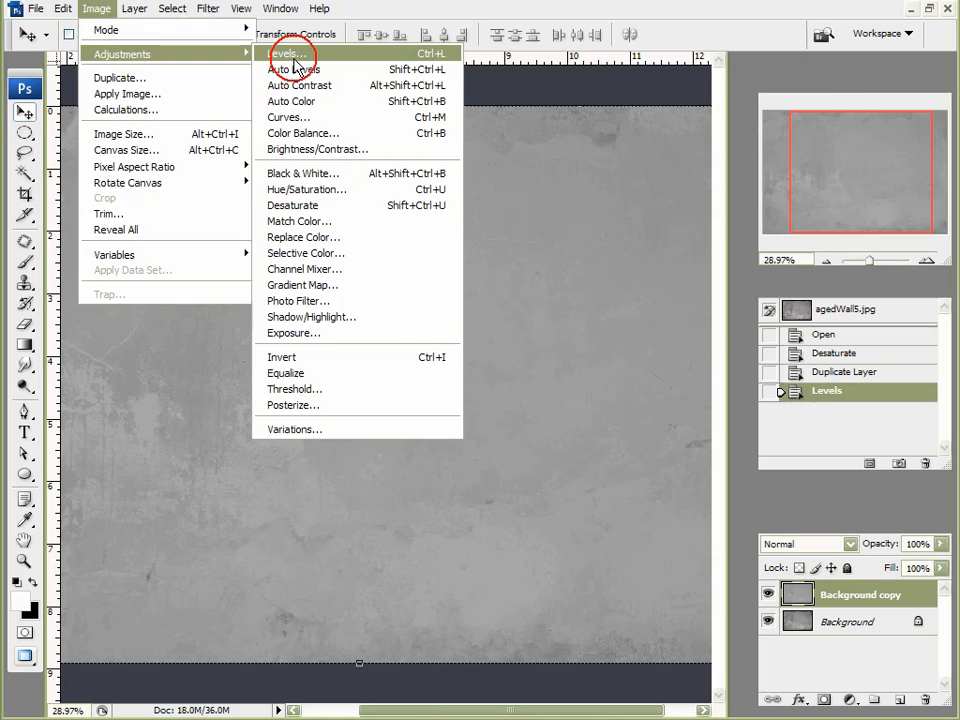
pyautogui.click(262, 58)
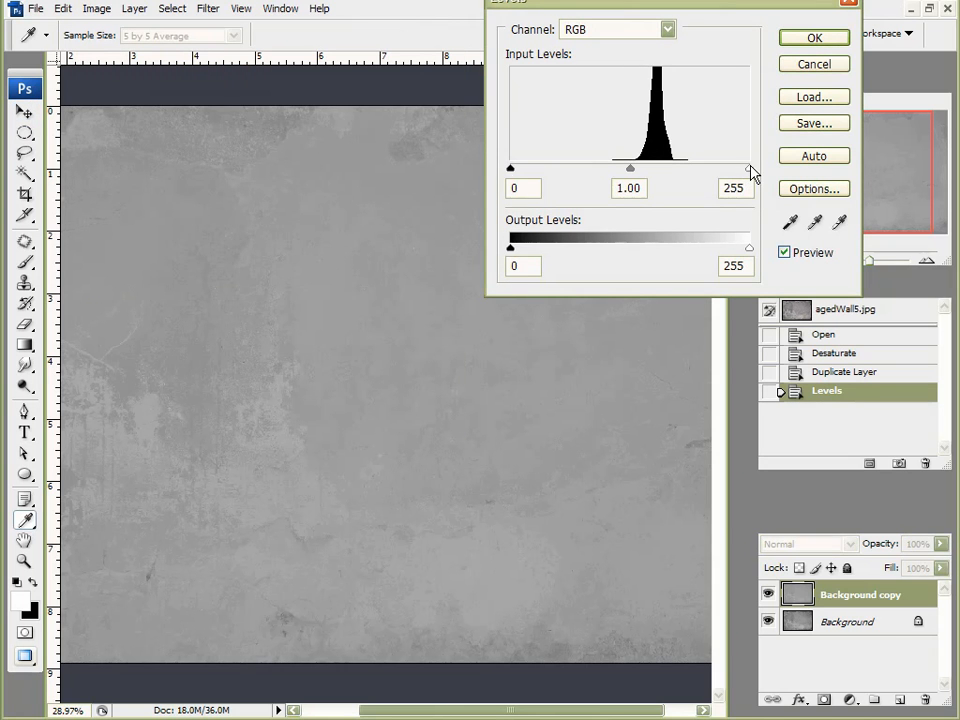
pyautogui.moveTo(511, 169); pyautogui.dragTo(650, 172)
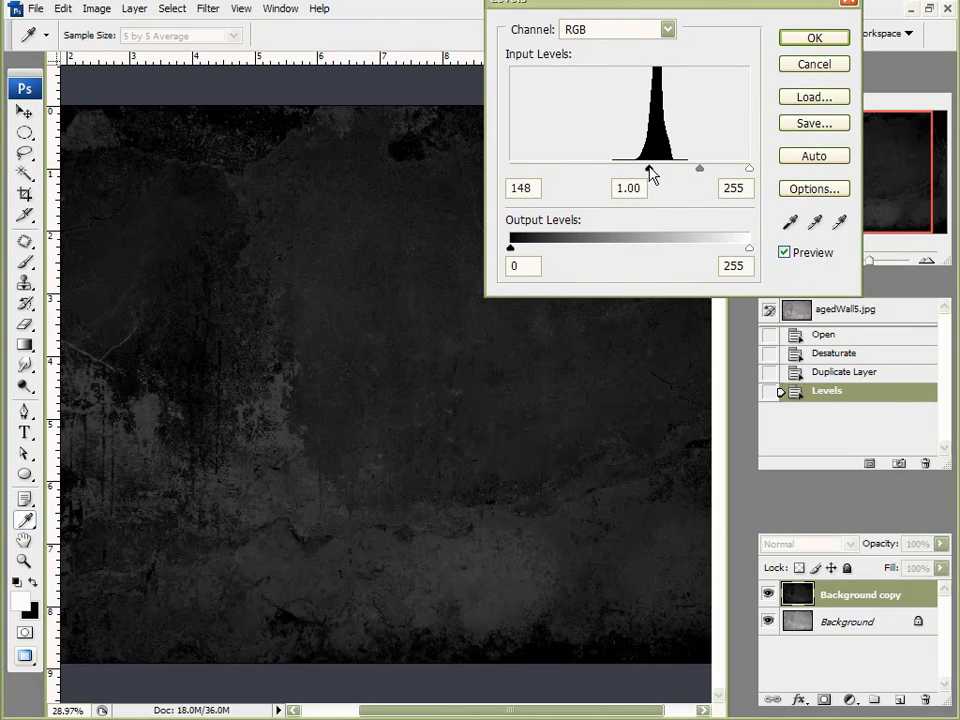
pyautogui.moveTo(748, 169); pyautogui.dragTo(657, 176)
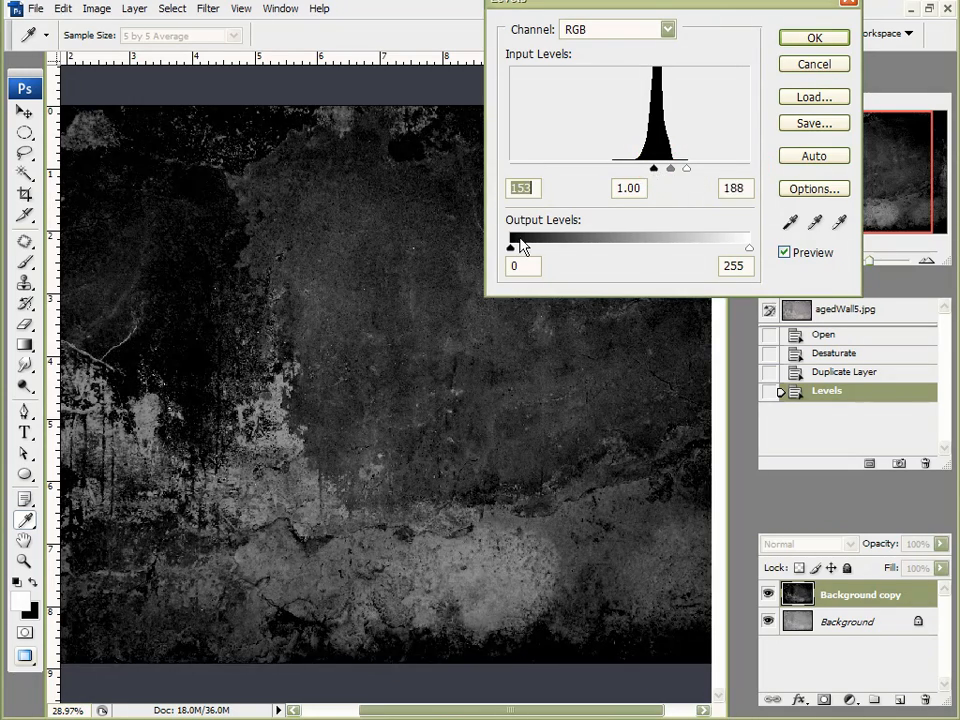
pyautogui.moveTo(511, 247); pyautogui.dragTo(574, 259)
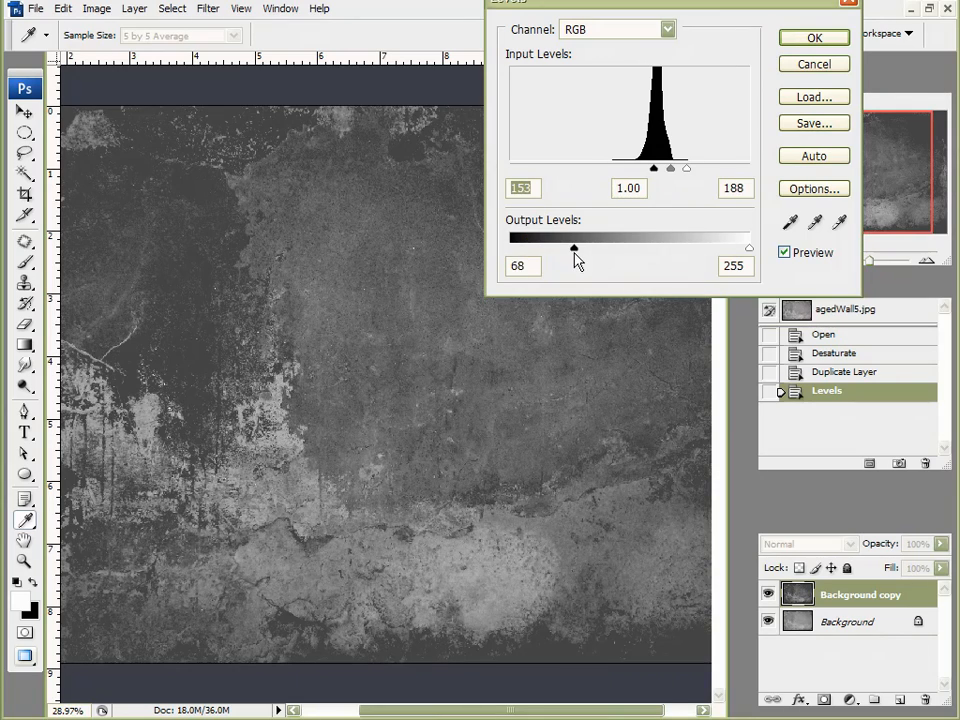
pyautogui.moveTo(749, 248); pyautogui.dragTo(633, 258)
pyautogui.moveTo(574, 250); pyautogui.dragTo(587, 261)
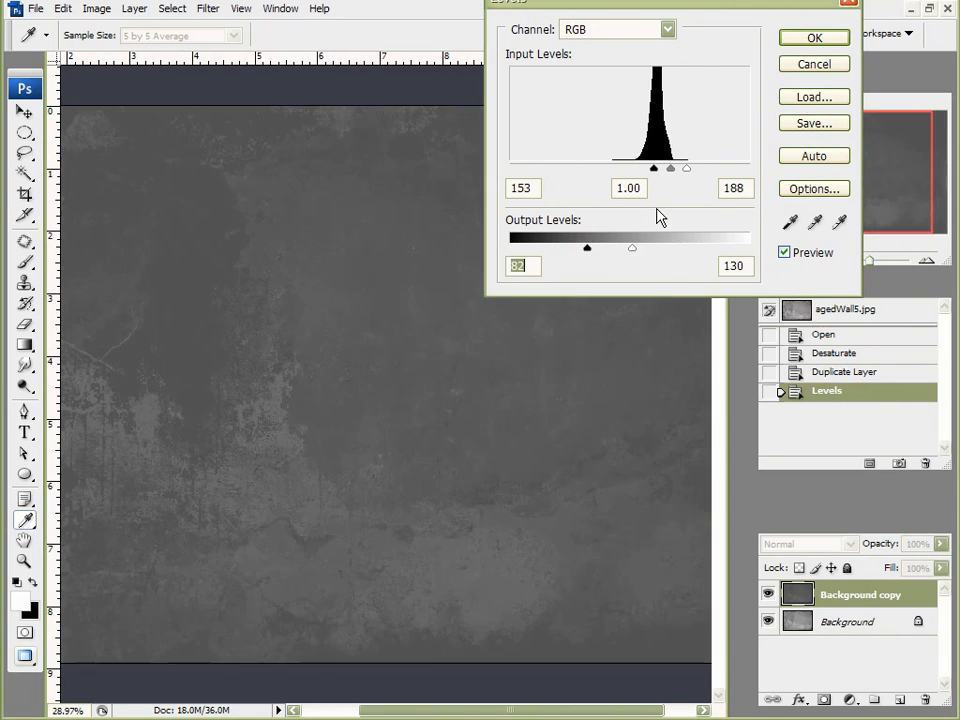
pyautogui.moveTo(655, 170)
pyautogui.mouseDown()
pyautogui.moveTo(639, 165)
pyautogui.moveTo(669, 178)
pyautogui.moveTo(688, 173)
pyautogui.moveTo(609, 177)
pyautogui.moveTo(654, 176)
pyautogui.mouseUp()
pyautogui.click(646, 171)
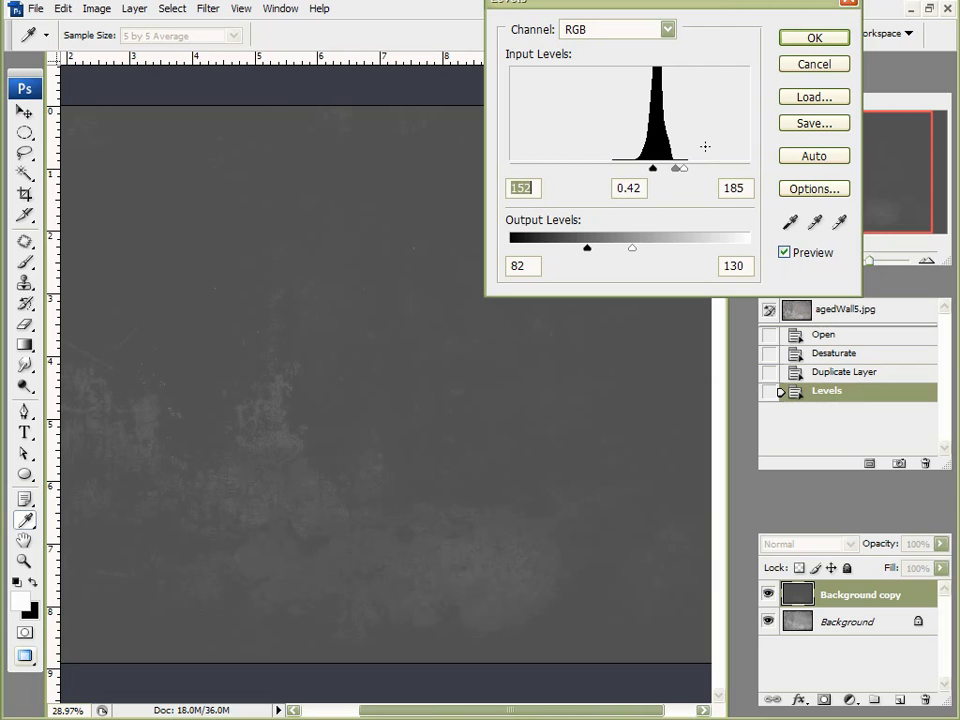
pyautogui.click(818, 38)
# Step: Raise the wall texture's contrast to +100 with Brightness/Contrast
pyautogui.press('v')
pyautogui.click(36, 9)
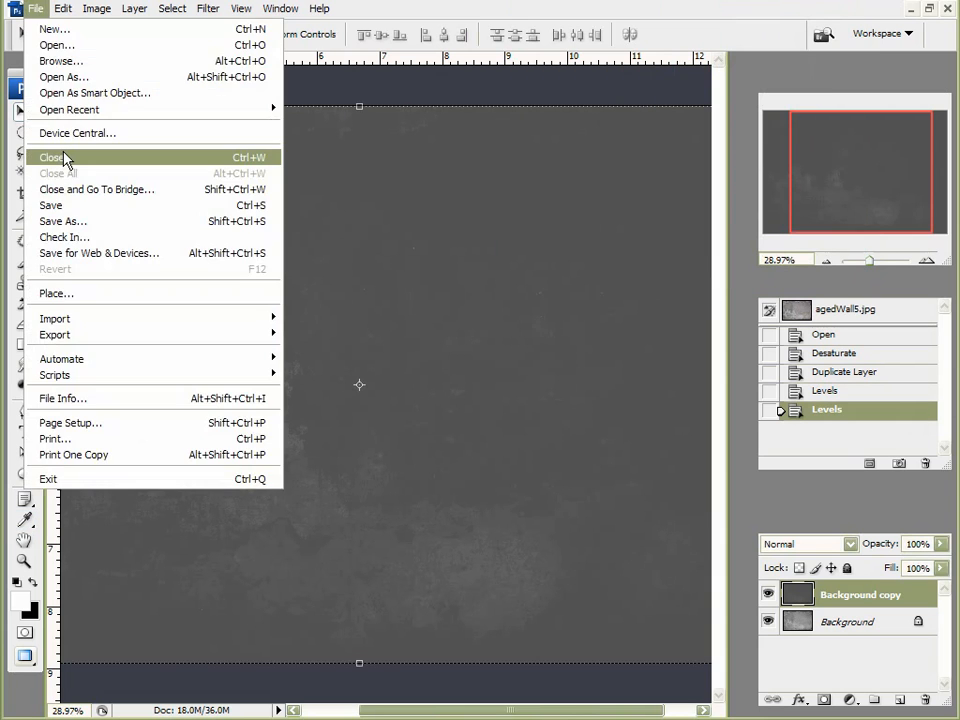
pyautogui.moveTo(241, 9)
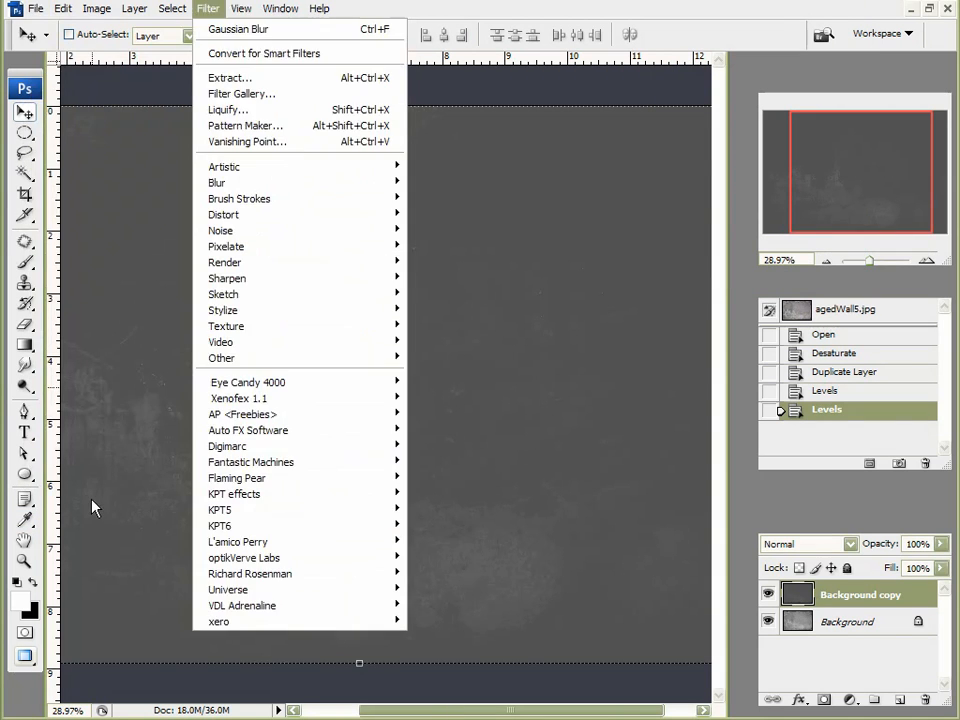
pyautogui.click(92, 501)
pyautogui.click(96, 8)
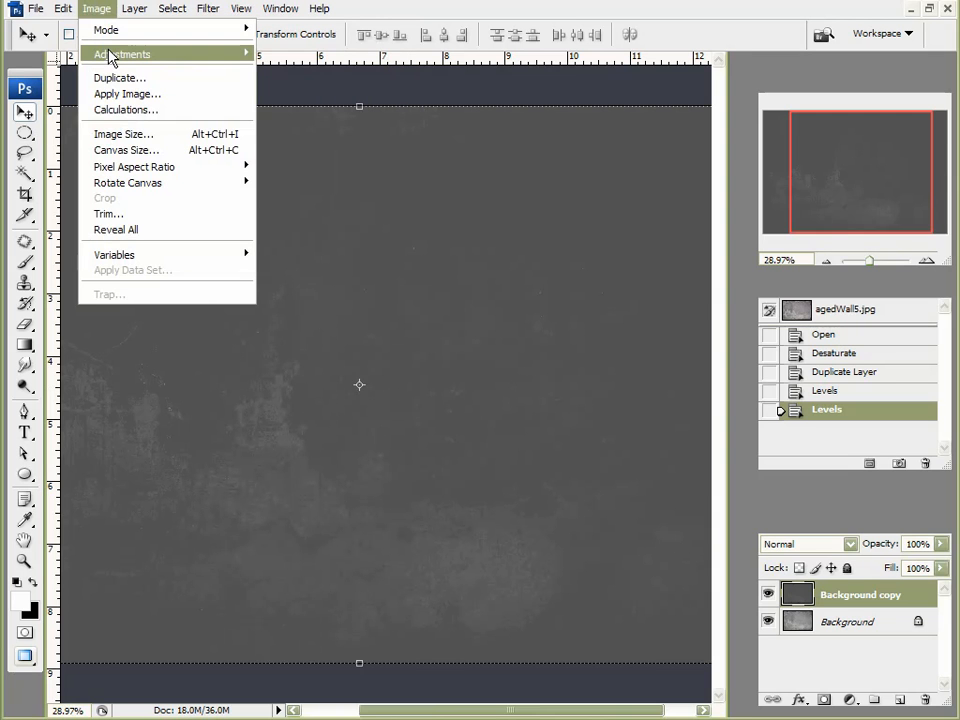
pyautogui.click(111, 55)
pyautogui.click(343, 153)
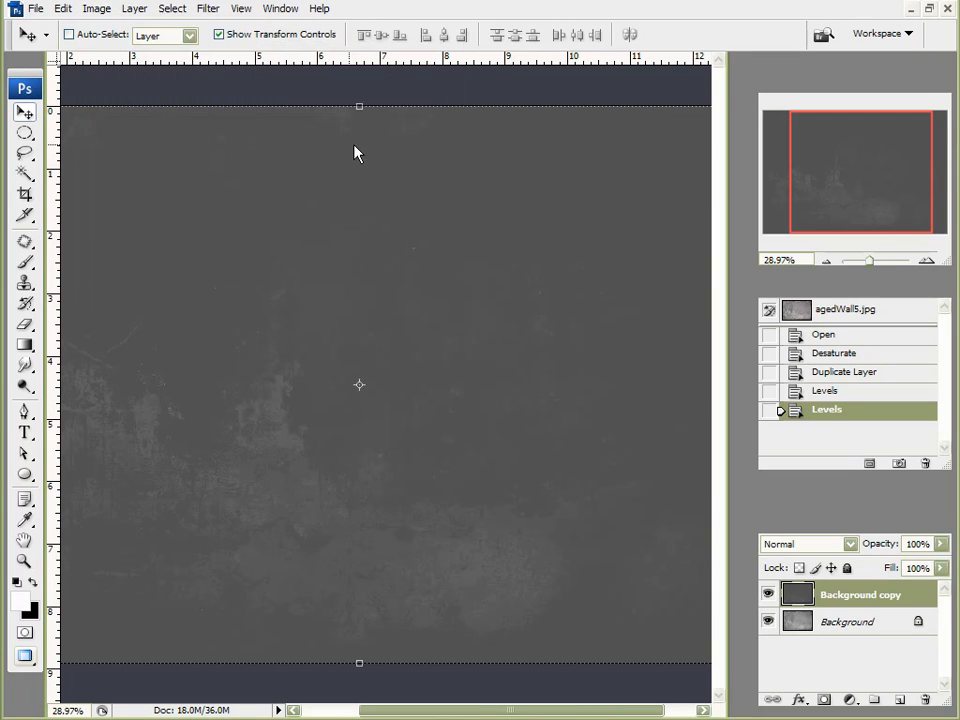
pyautogui.moveTo(816, 84); pyautogui.dragTo(909, 84)
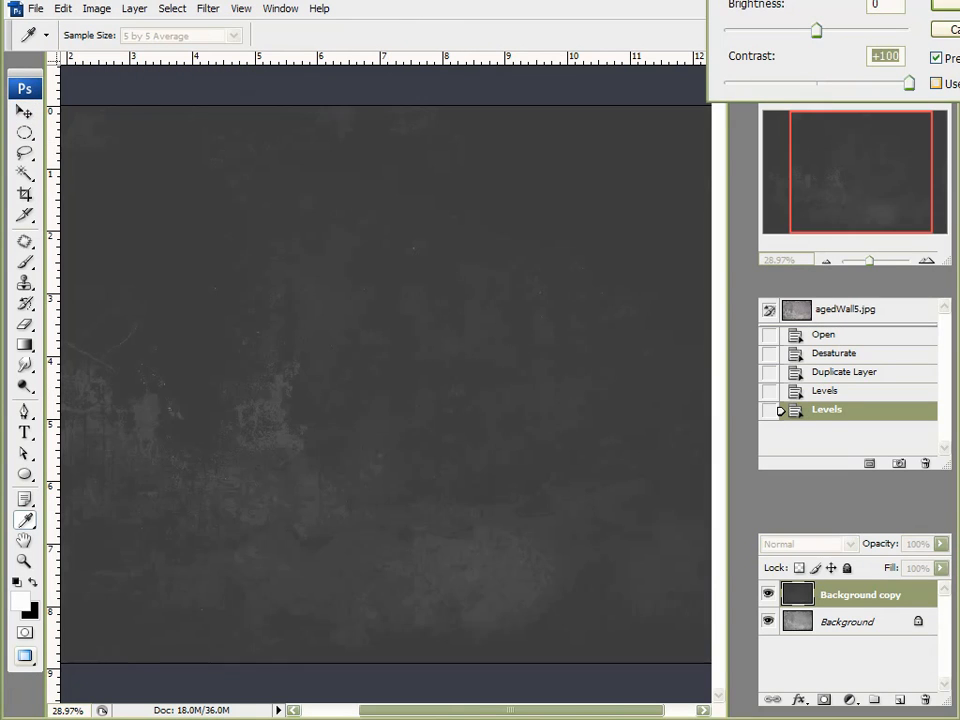
pyautogui.press('Return')
# Step: Apply a second Brightness/Contrast pass at +100 to darken the texture further
pyautogui.press('v')
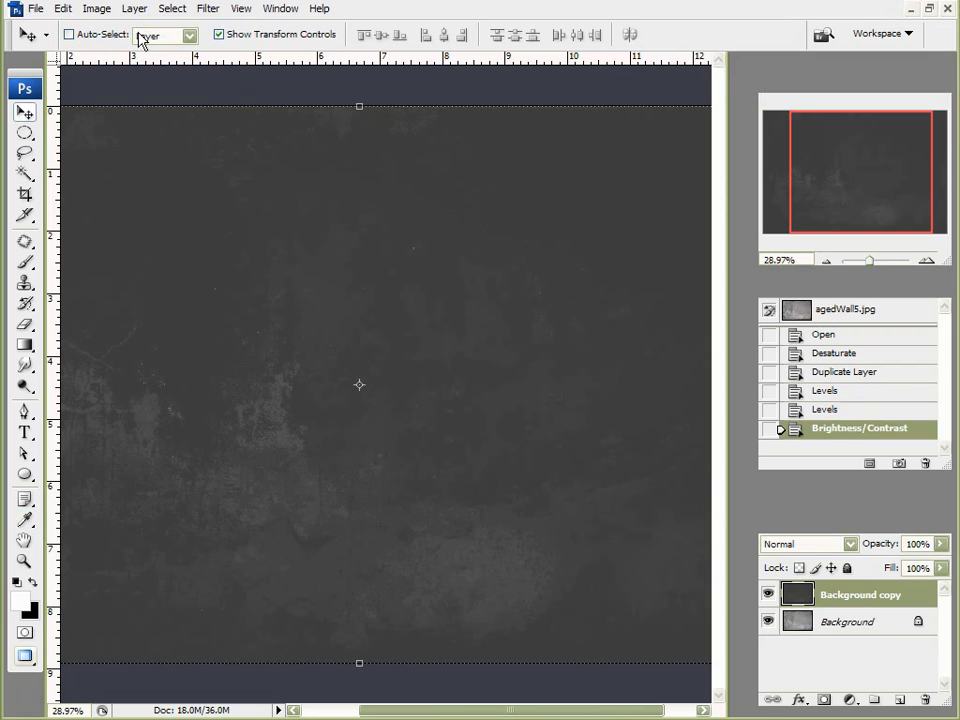
pyautogui.click(96, 8)
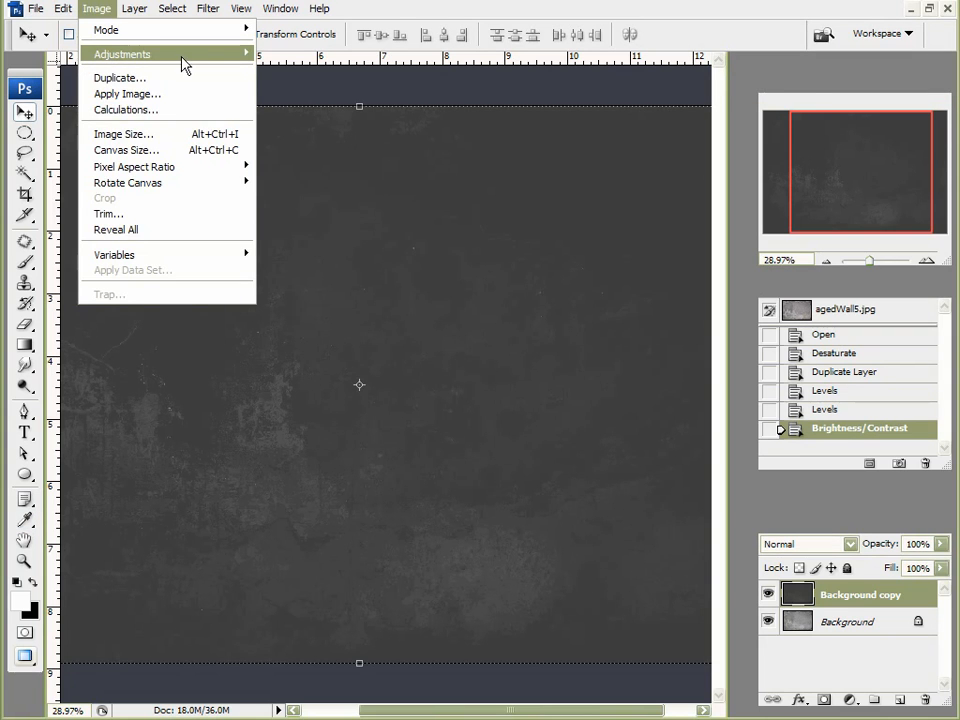
pyautogui.click(318, 151)
pyautogui.moveTo(817, 84); pyautogui.dragTo(910, 86)
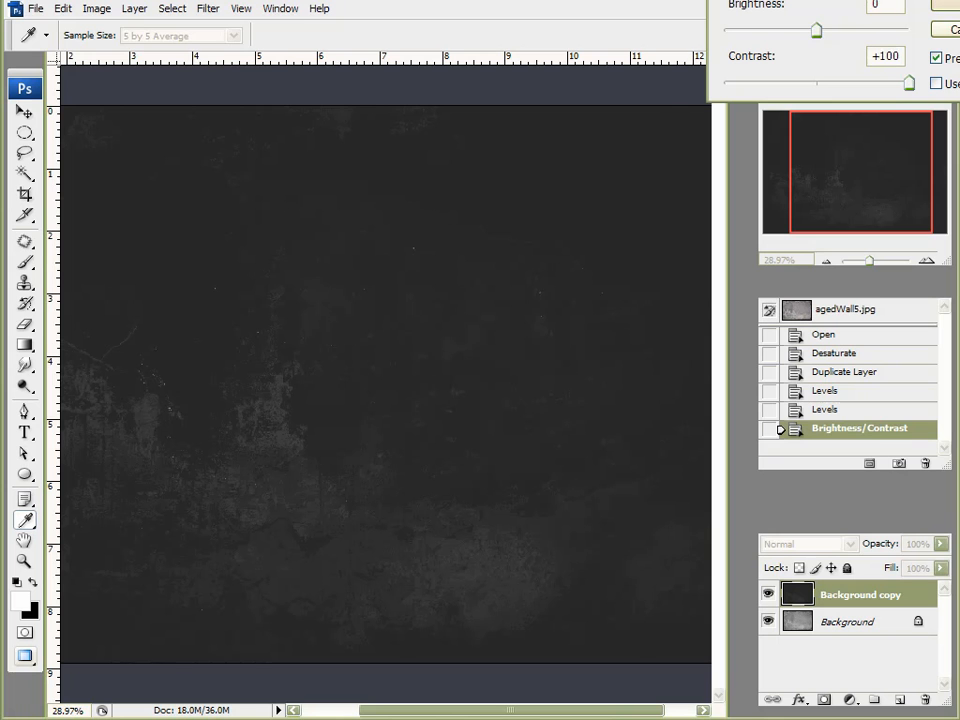
pyautogui.press('Return')
pyautogui.press('v')
pyautogui.click(35, 8)
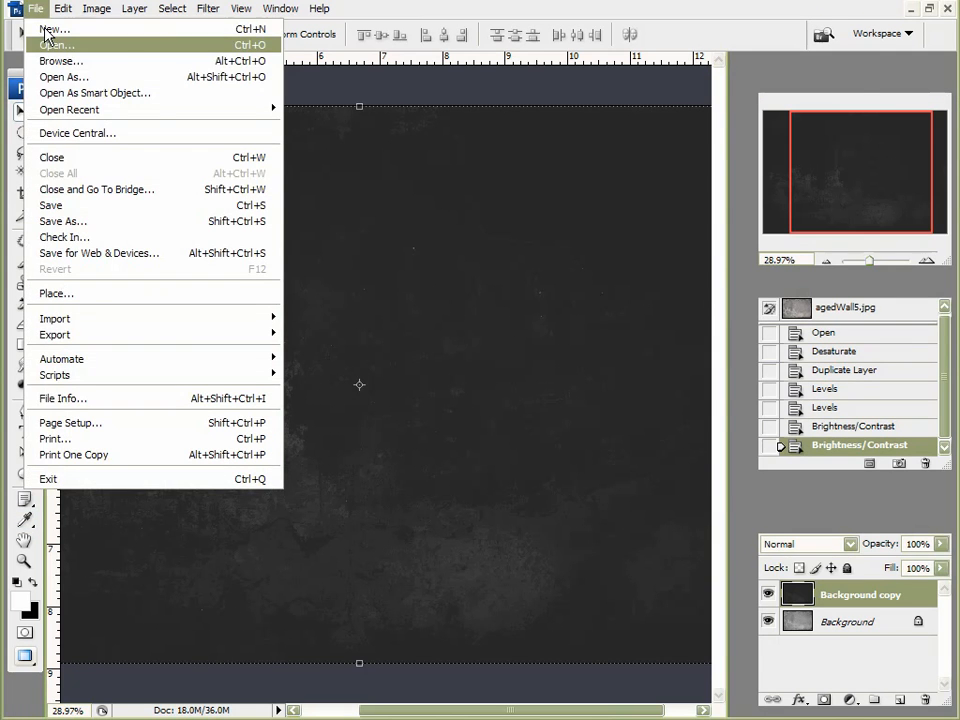
# Step: Overwrite 'bump map' on the Desktop with the darkened texture as a JPEG, then return to Vue
pyautogui.click(70, 221)
pyautogui.click(548, 418)
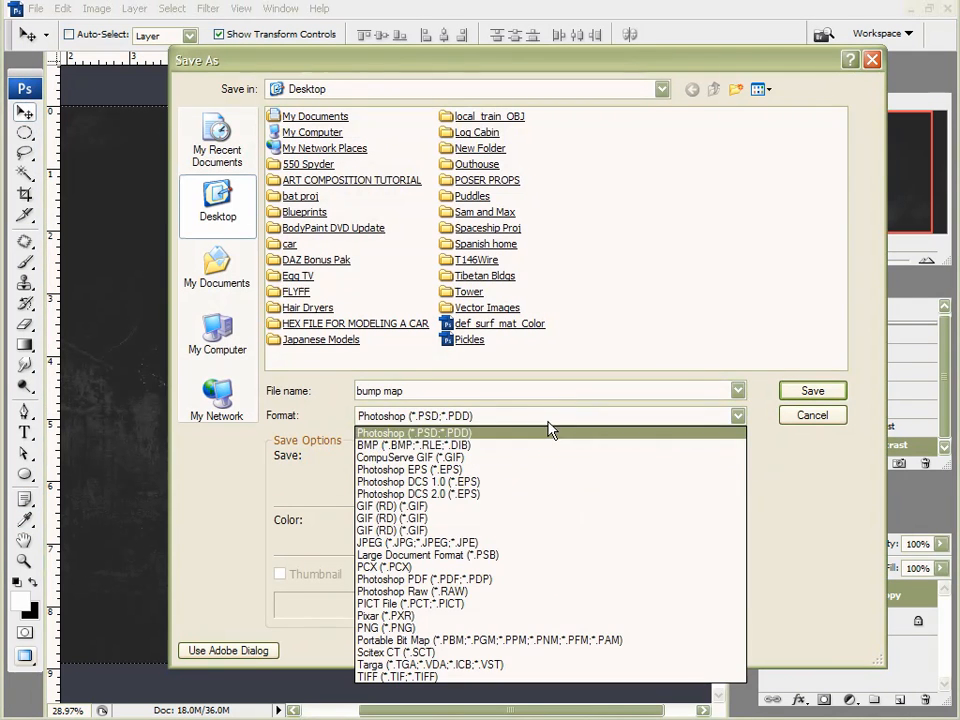
pyautogui.click(553, 537)
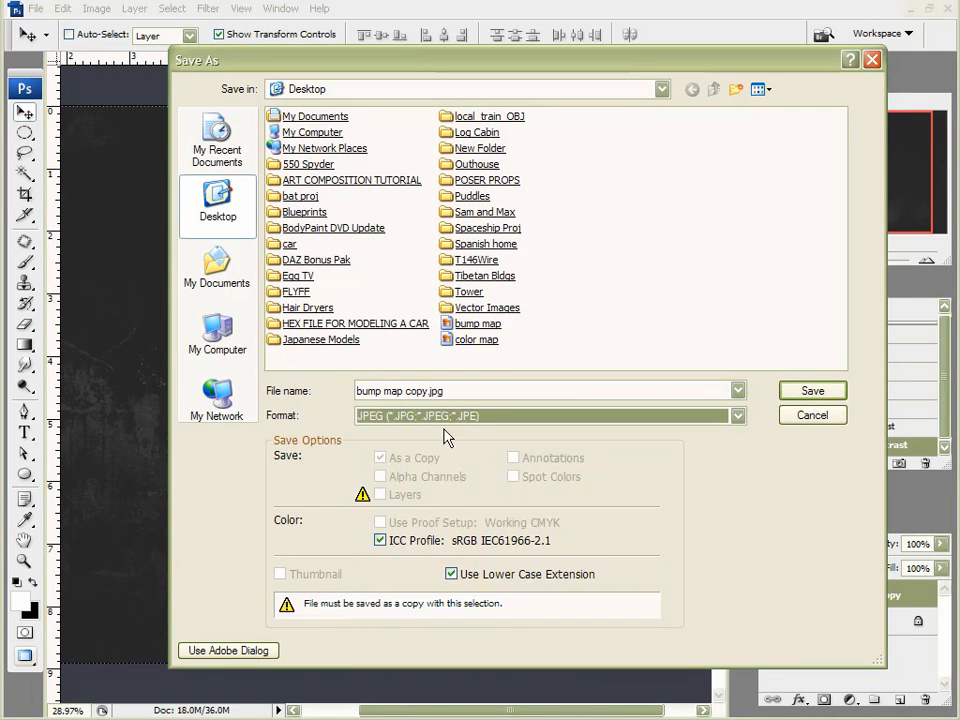
pyautogui.doubleClick(478, 323)
pyautogui.click(396, 385)
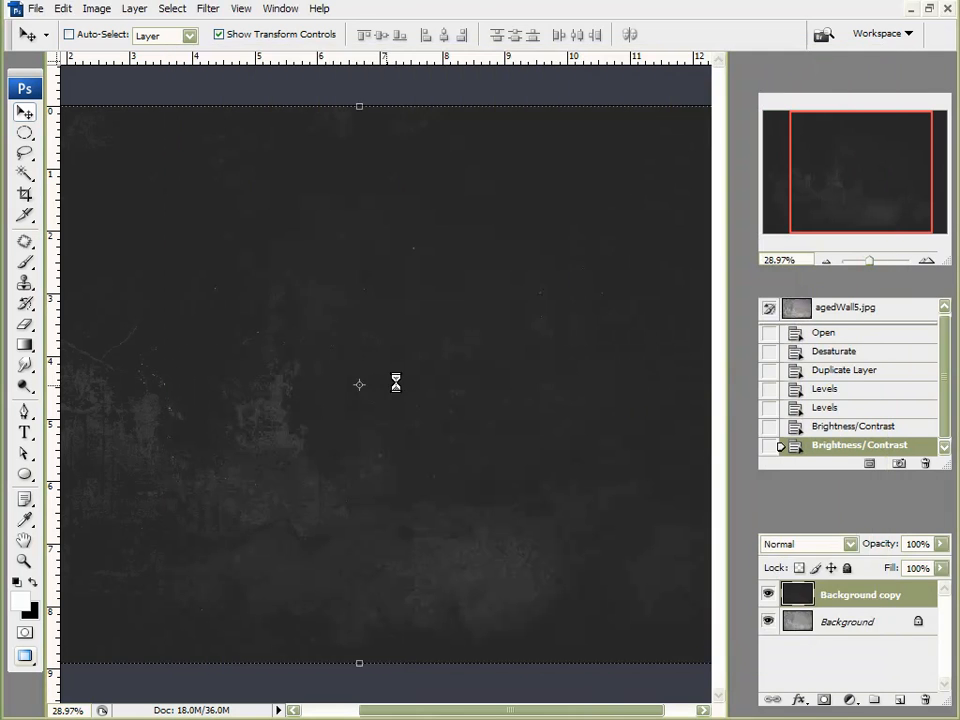
pyautogui.click(538, 74)
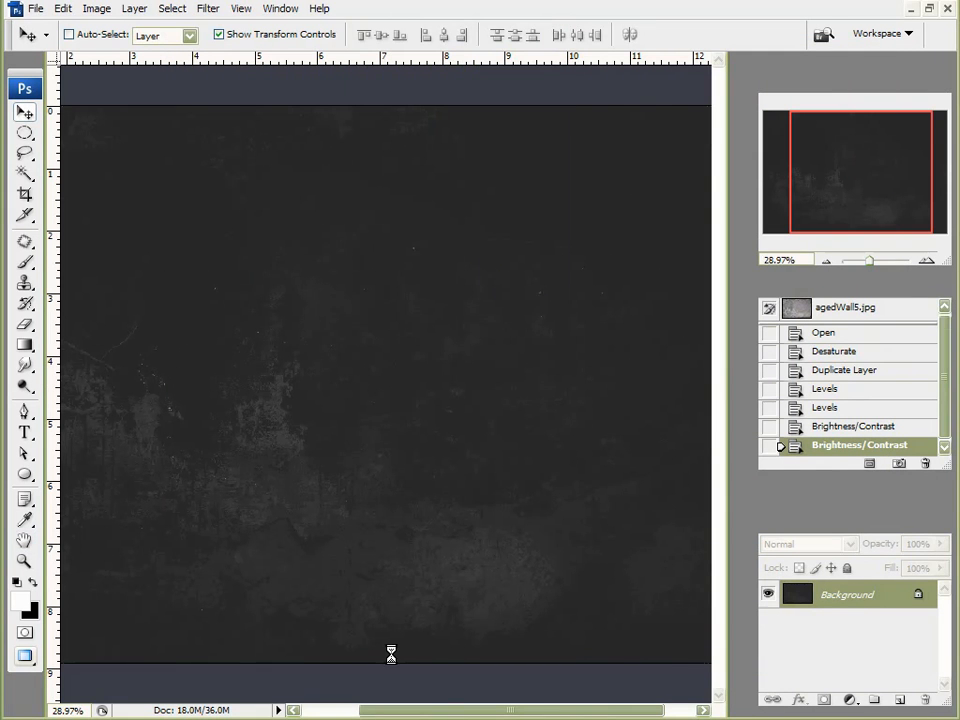
pyautogui.hotkey('ctrl', 'j')
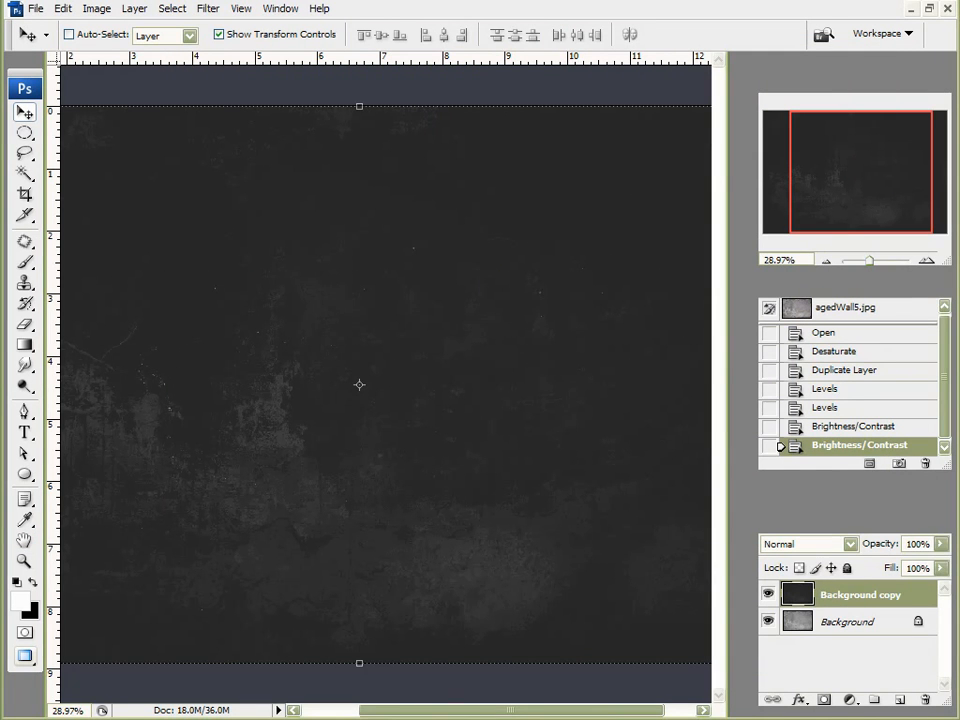
pyautogui.hotkey('ctrl', 'shift', 's')
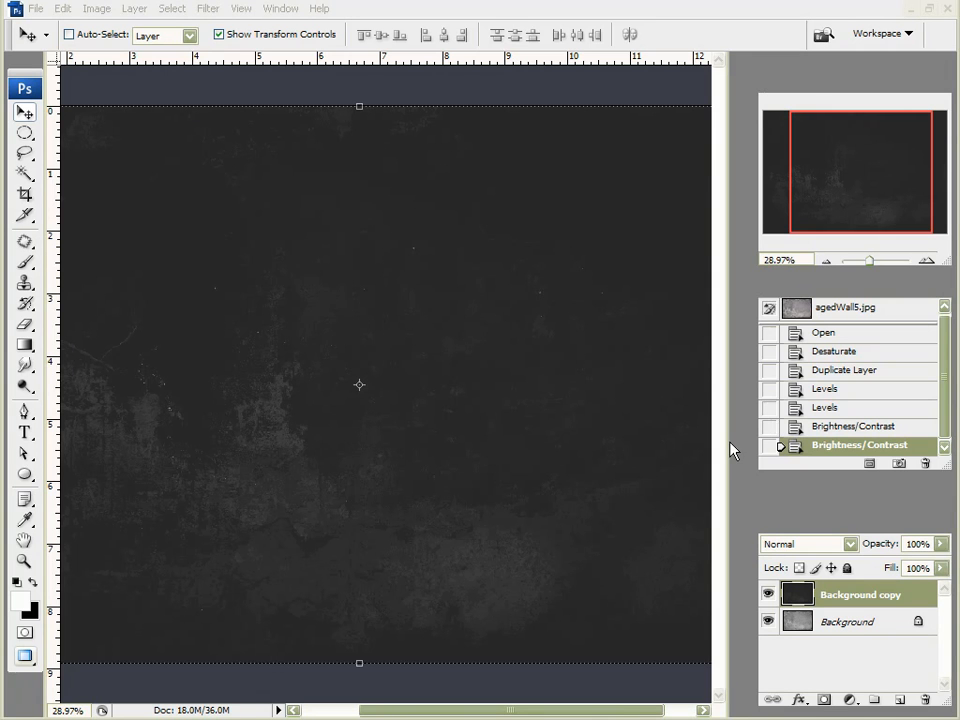
pyautogui.hotkey('alt', 'Tab')
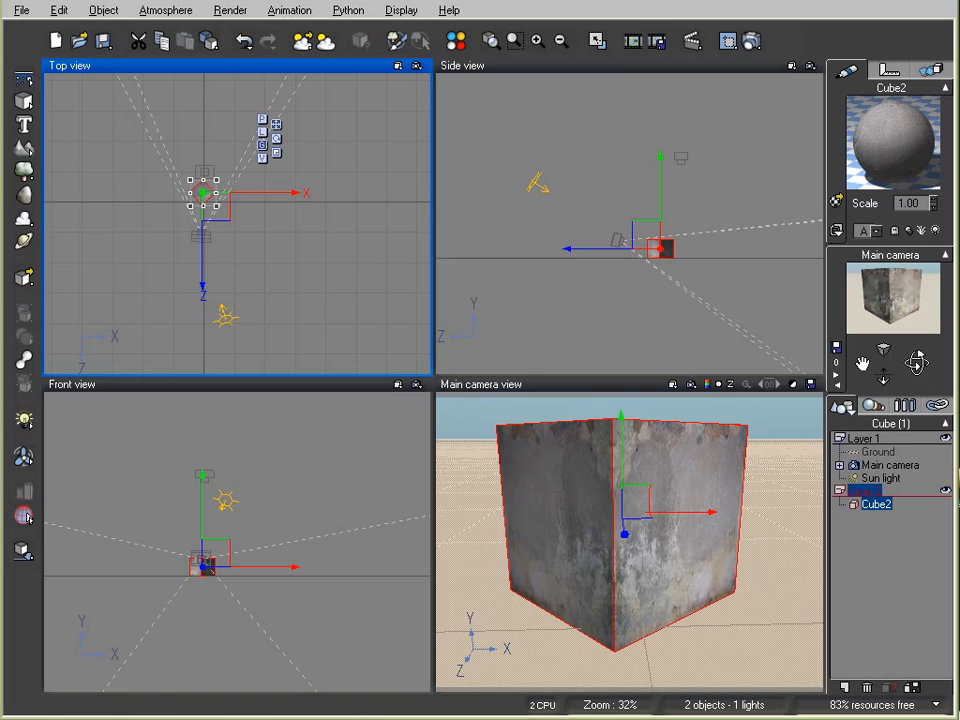
# Step: Enable the darkened bump map in Cube2's material and render the cube
pyautogui.doubleClick(884, 138)
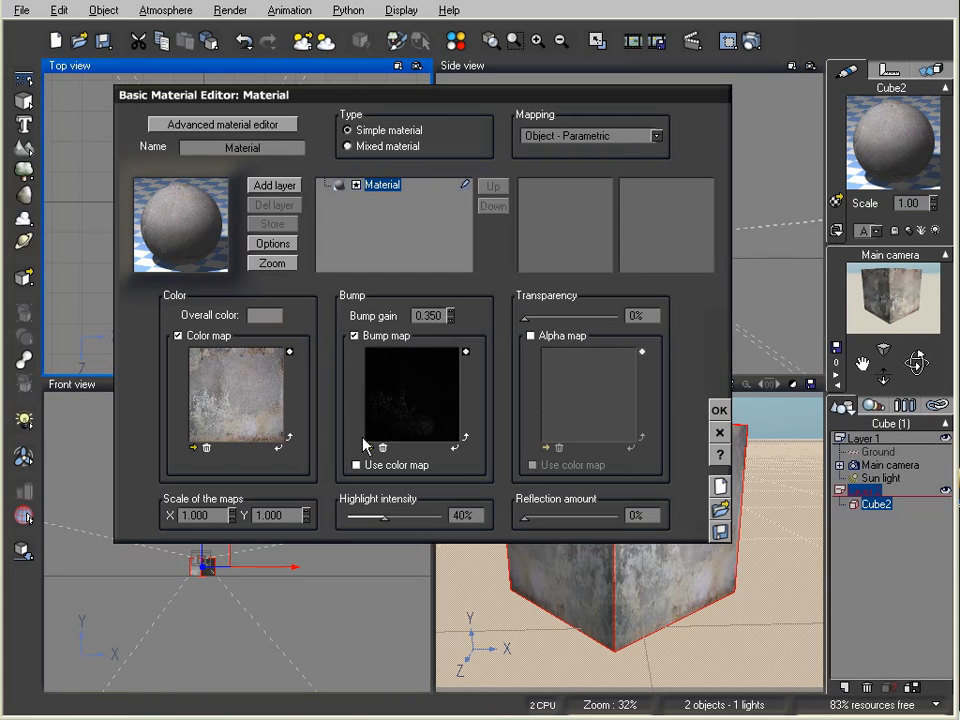
pyautogui.click(440, 405)
pyautogui.click(719, 410)
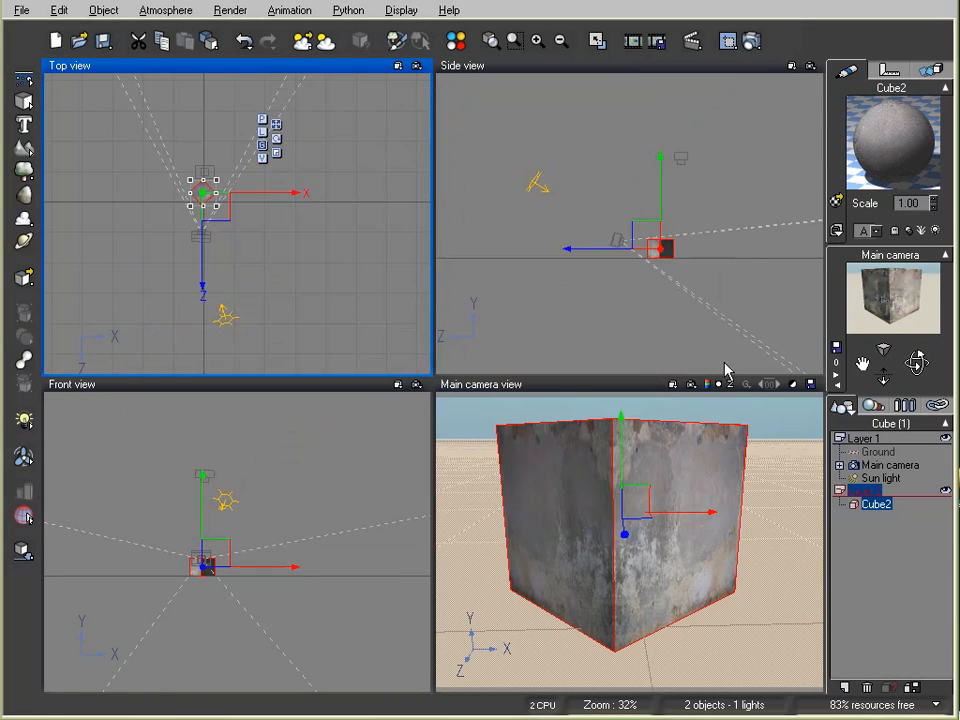
pyautogui.click(752, 42)
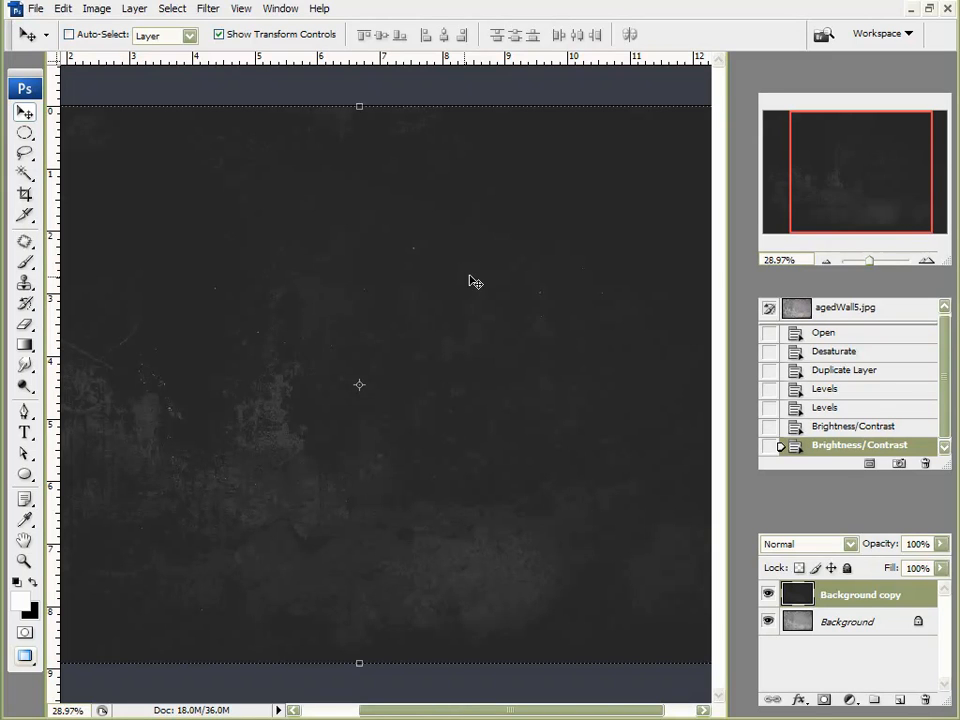
# Step: Apply Levels to the bump texture with input levels 30 / 1.49 / 139
pyautogui.click(96, 8)
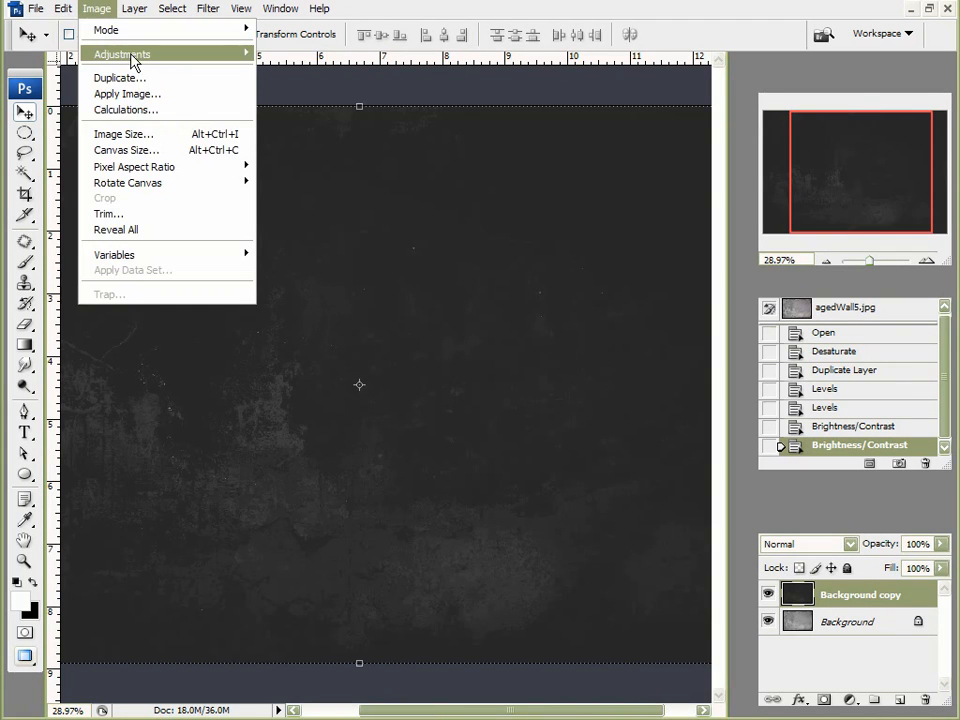
pyautogui.moveTo(133, 60)
pyautogui.click(280, 40)
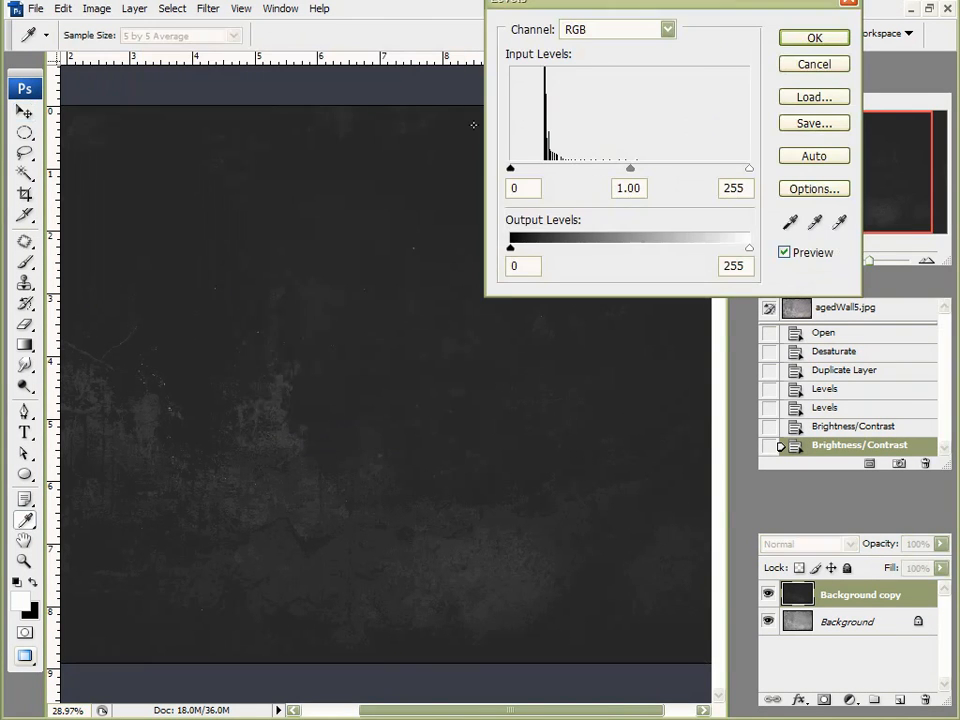
pyautogui.moveTo(512, 169)
pyautogui.mouseDown()
pyautogui.moveTo(522, 169)
pyautogui.moveTo(510, 169)
pyautogui.mouseUp()
pyautogui.moveTo(630, 170); pyautogui.dragTo(598, 172)
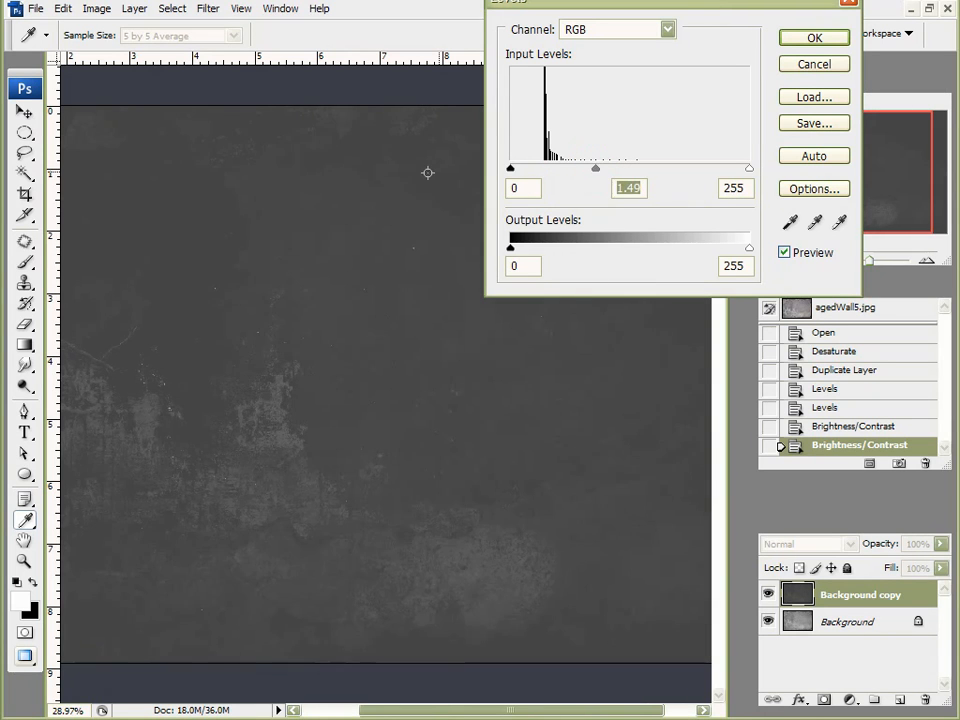
pyautogui.moveTo(510, 168); pyautogui.dragTo(537, 170)
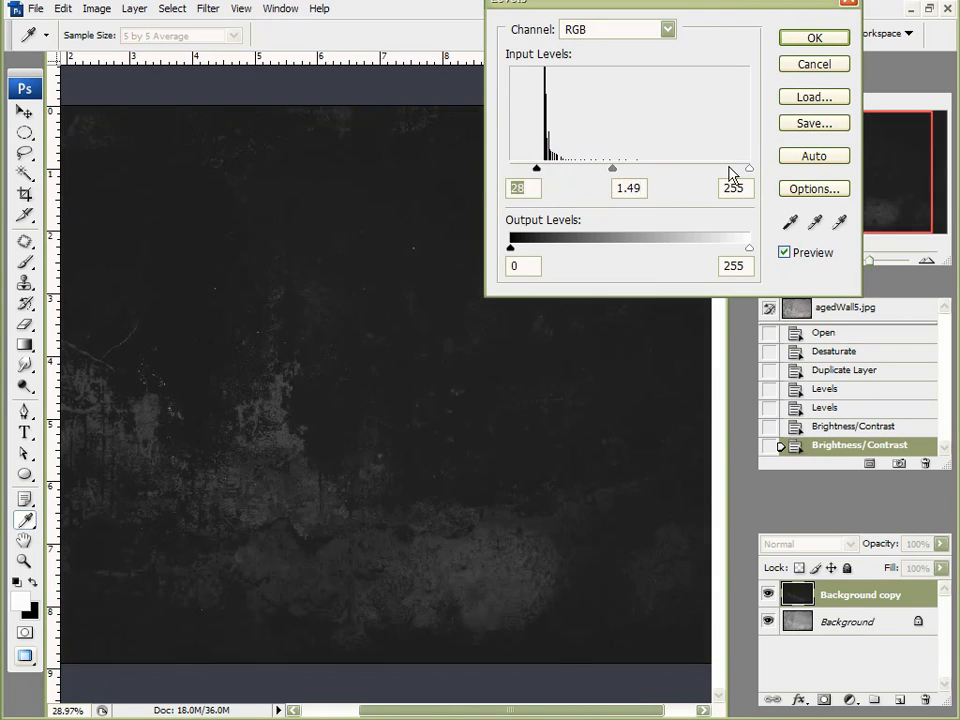
pyautogui.moveTo(748, 168); pyautogui.dragTo(654, 178)
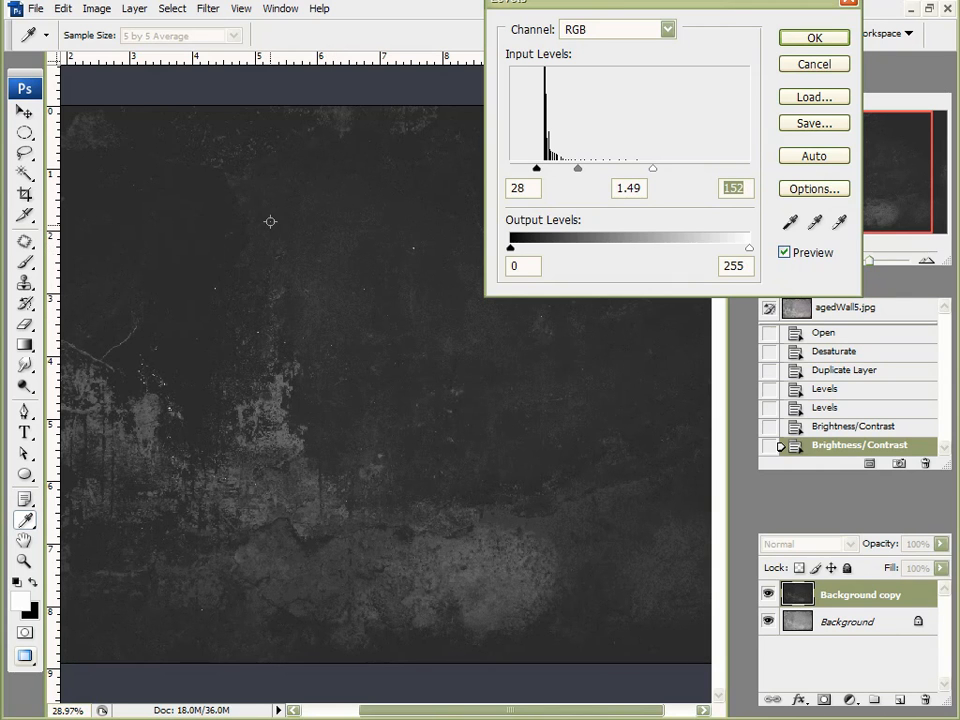
pyautogui.moveTo(652, 170); pyautogui.dragTo(641, 170)
pyautogui.moveTo(538, 170); pyautogui.dragTo(538, 170)
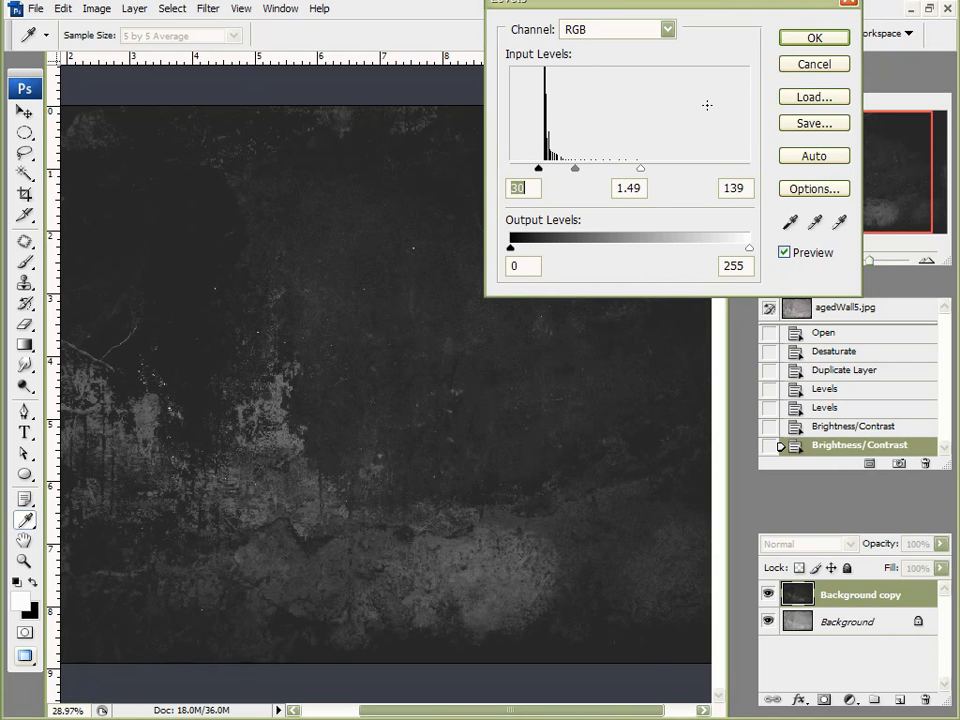
pyautogui.click(813, 40)
pyautogui.press('v')
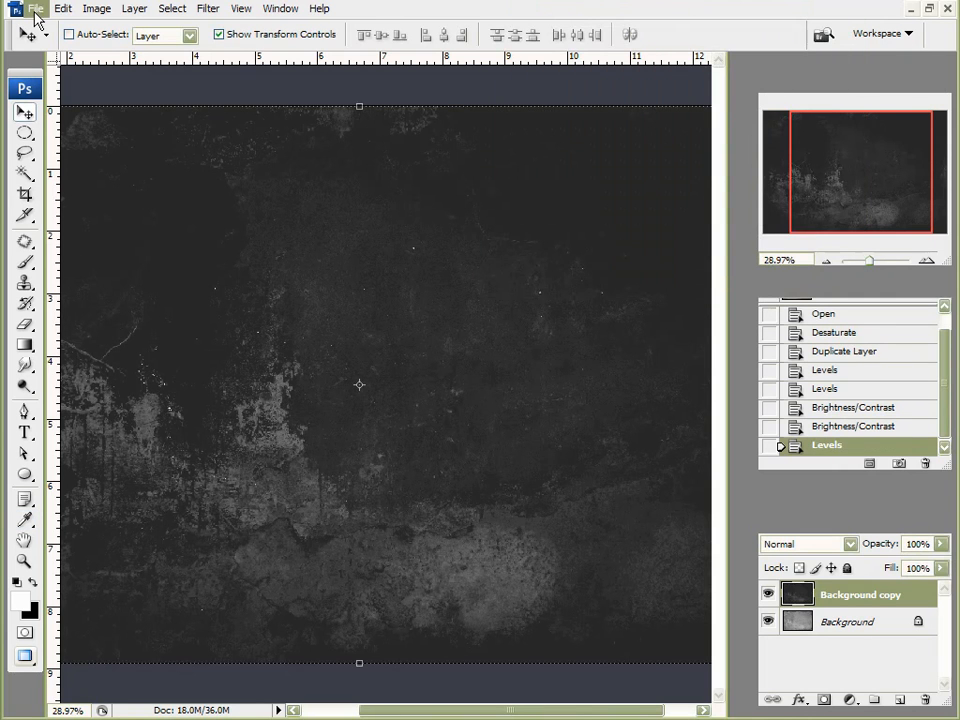
# Step: Save the texture as a JPEG, replacing bump map.jpg
pyautogui.click(35, 14)
pyautogui.click(86, 221)
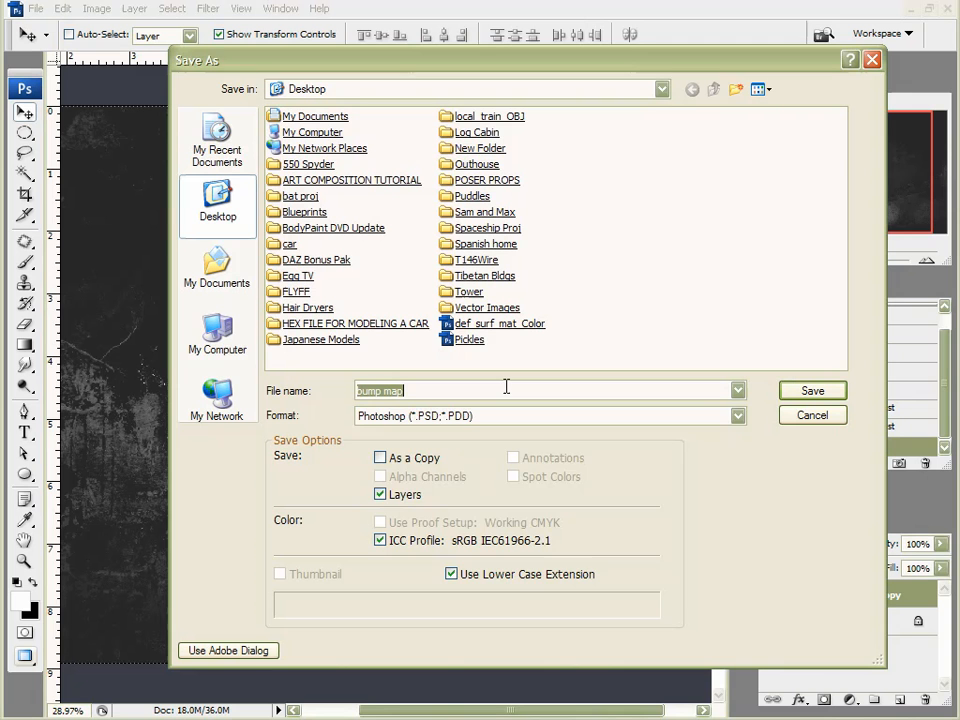
pyautogui.click(440, 417)
pyautogui.click(401, 547)
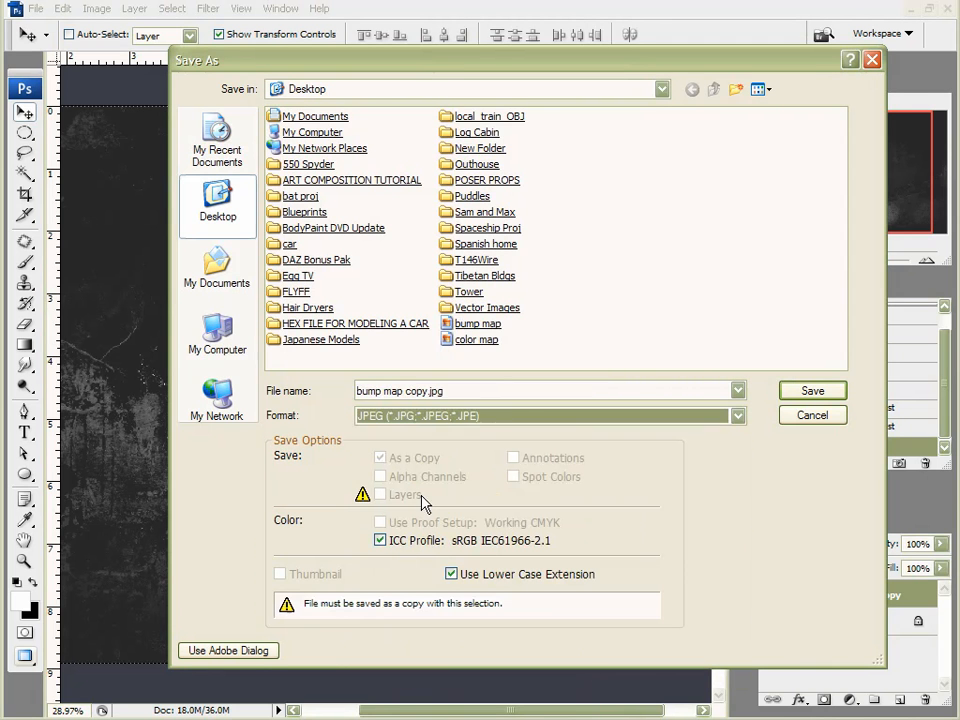
pyautogui.doubleClick(491, 326)
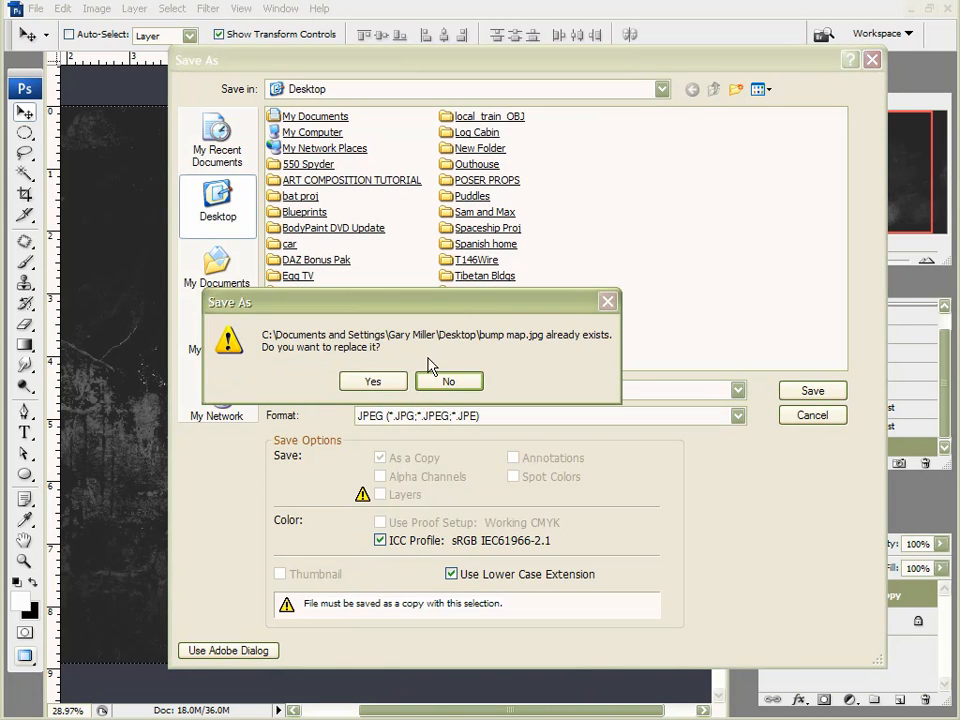
pyautogui.click(372, 382)
pyautogui.click(519, 96)
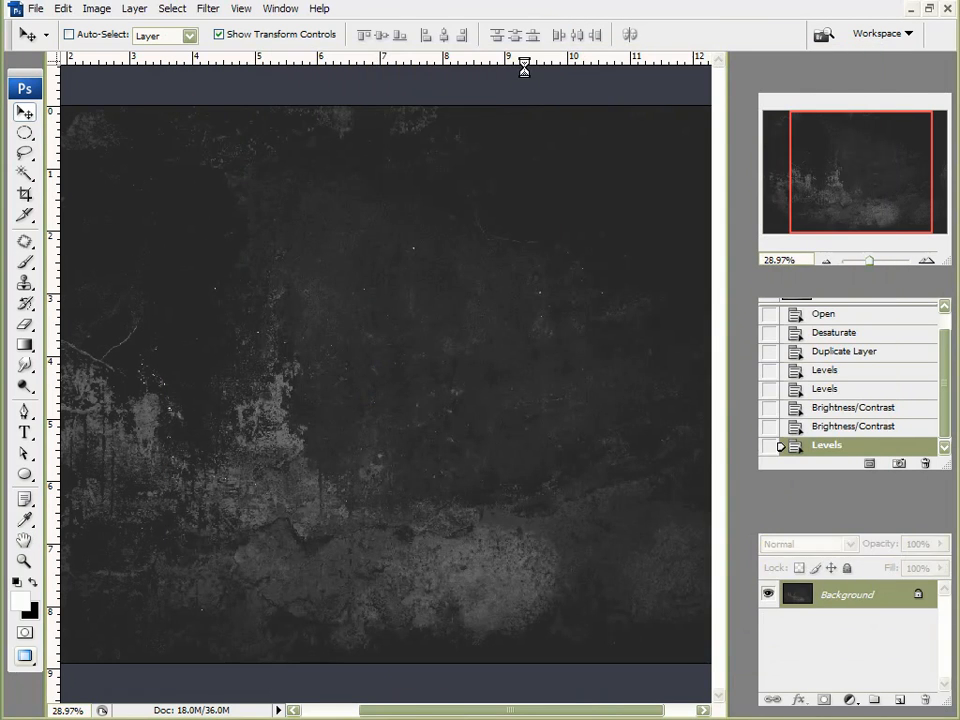
# Step: Minimize Photoshop and restore the Vue window from the taskbar
pyautogui.click(911, 9)
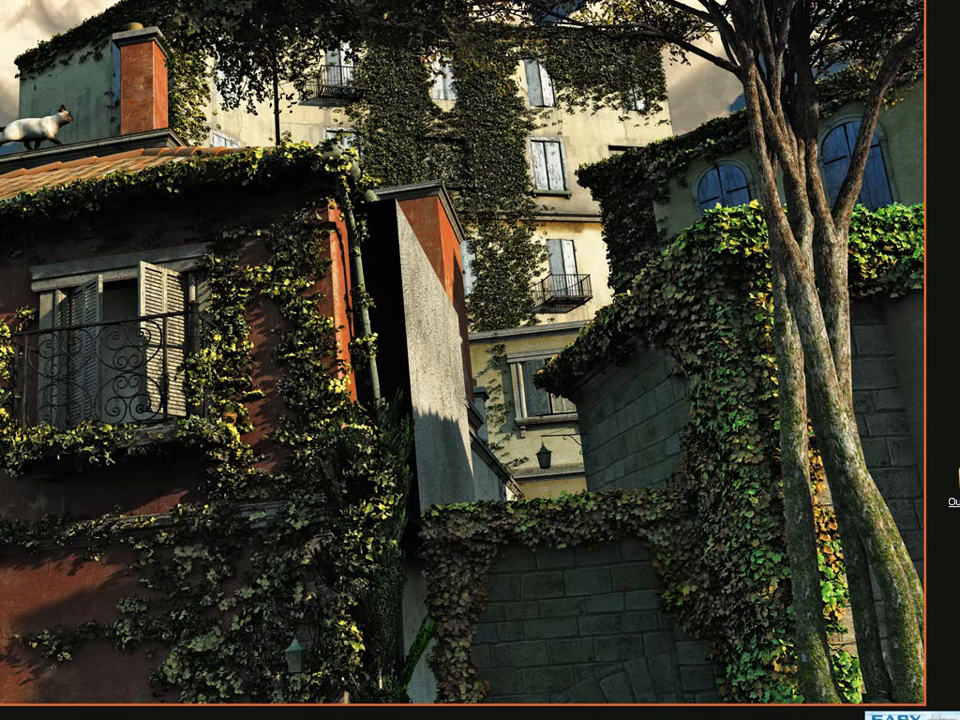
pyautogui.click(115, 719)
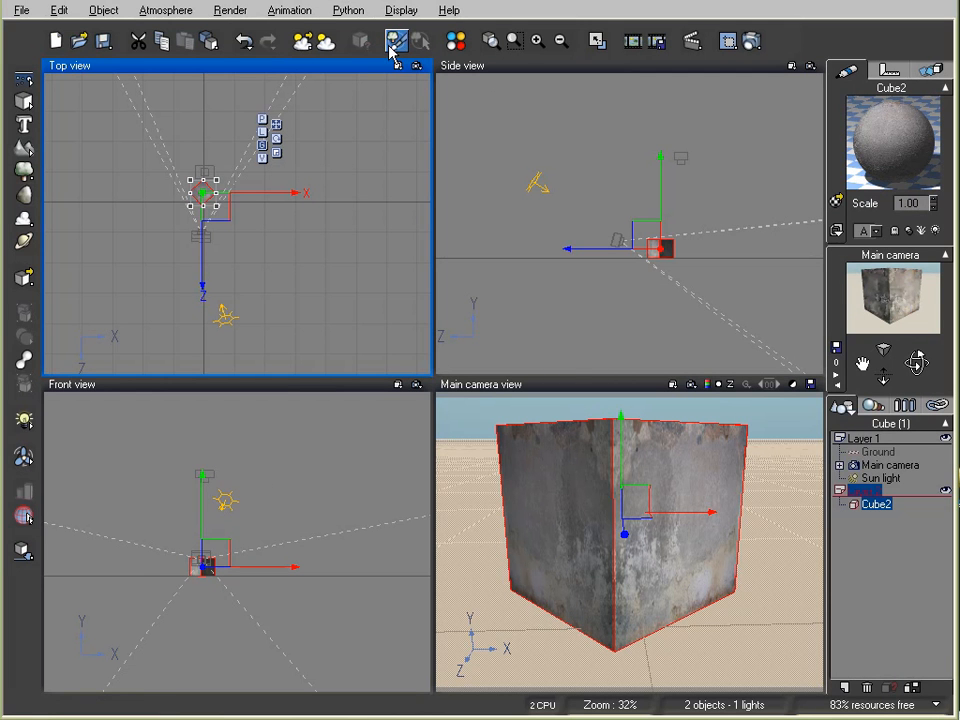
# Step: Render Cube2 with the updated bump map
pyautogui.doubleClick(880, 135)
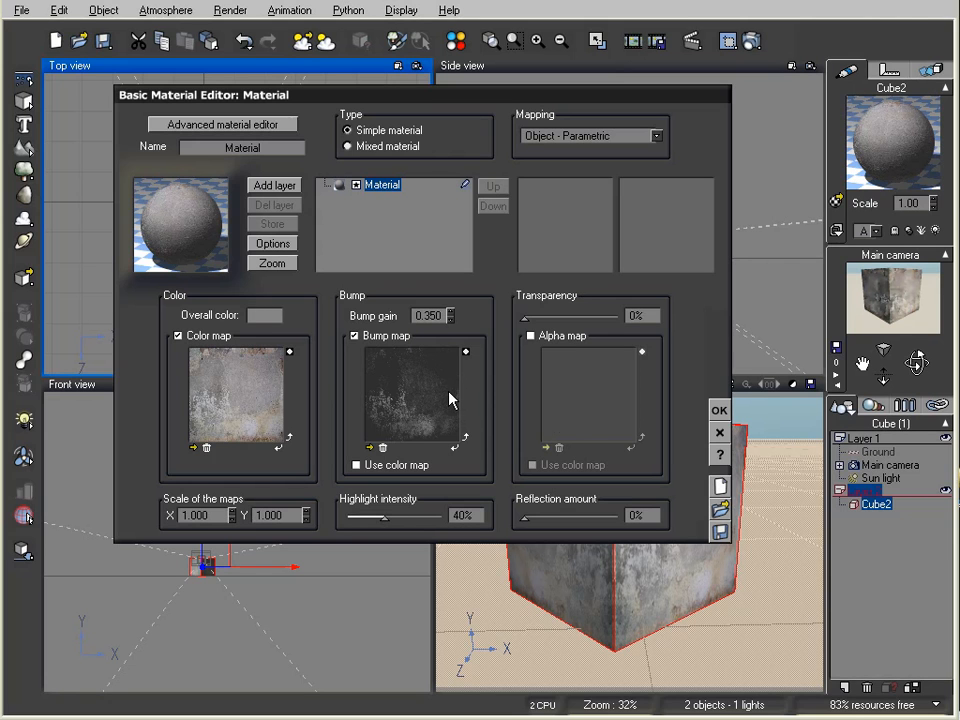
pyautogui.click(719, 410)
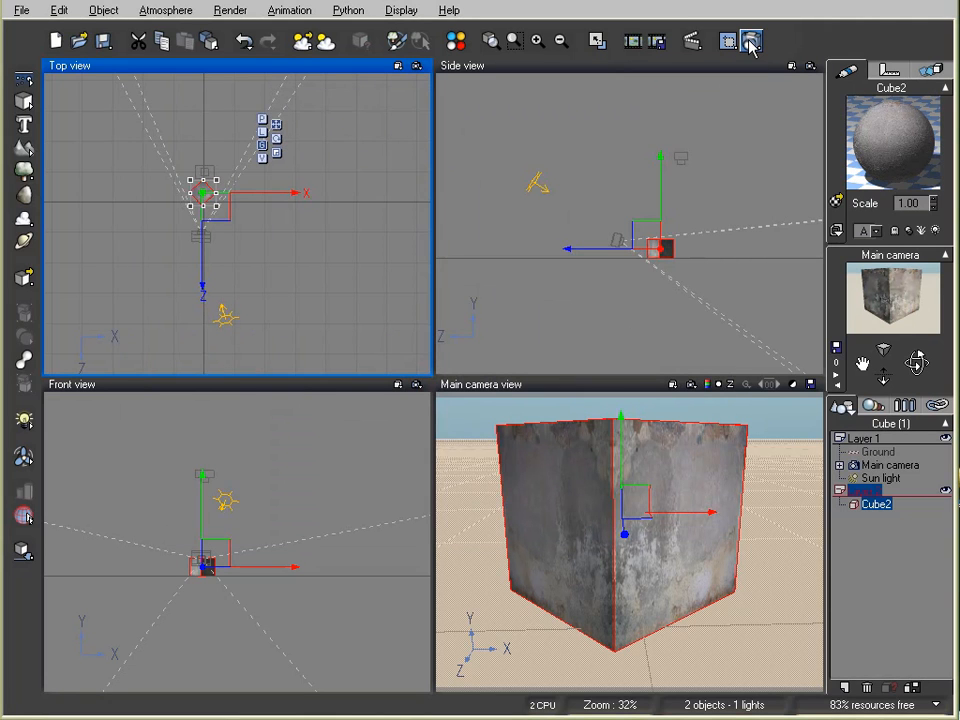
pyautogui.click(752, 41)
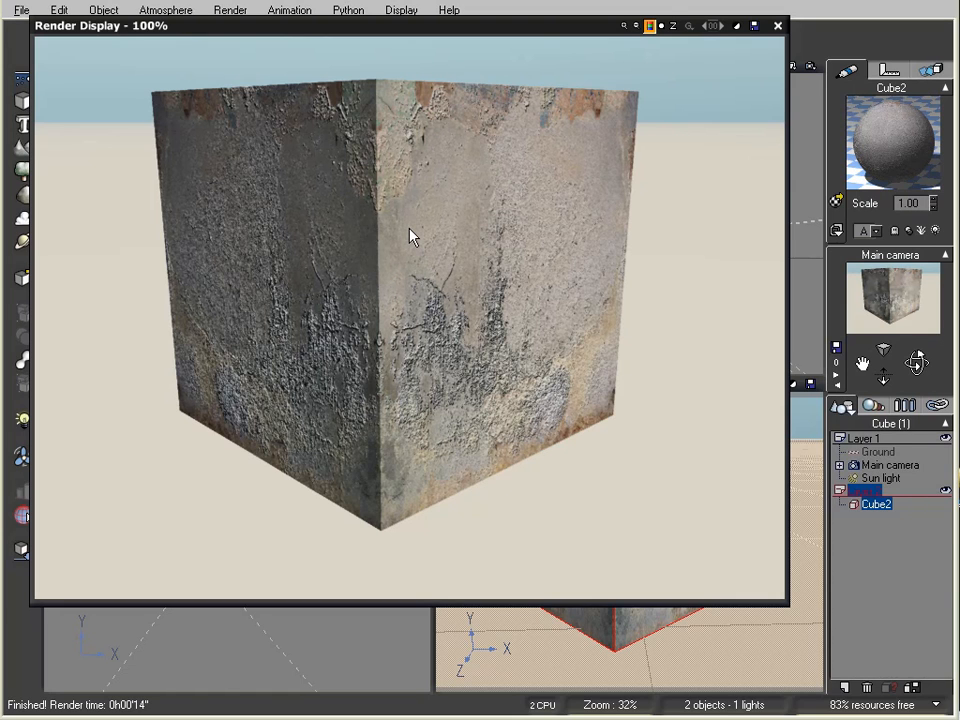
pyautogui.click(777, 25)
# Step: Lower Cube2's bump gain from 0.350 to 0.250
pyautogui.doubleClick(876, 115)
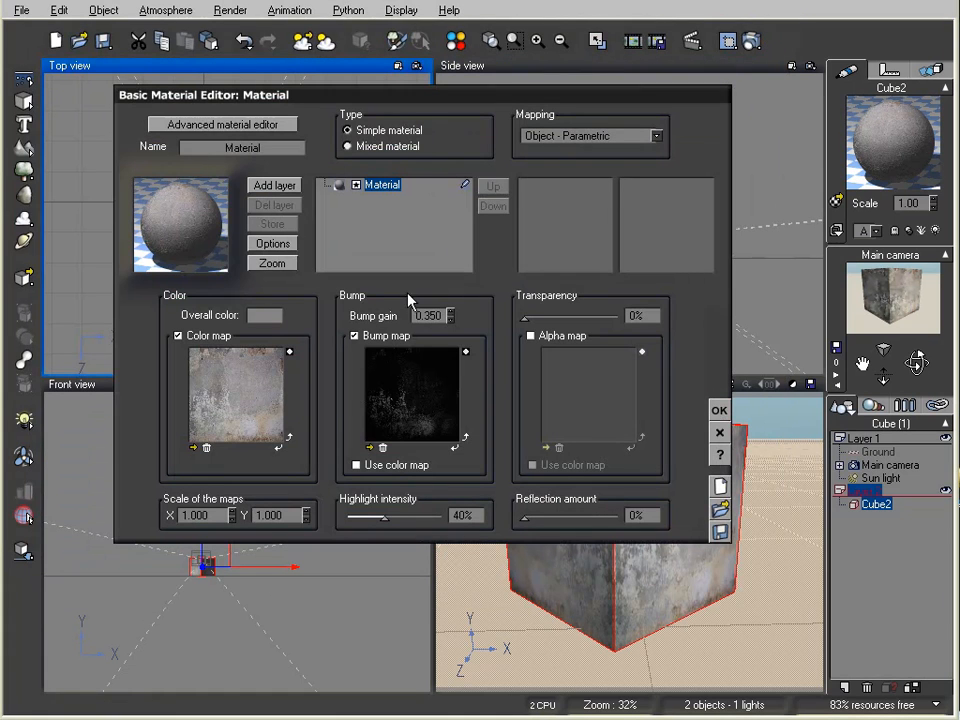
pyautogui.click(451, 319)
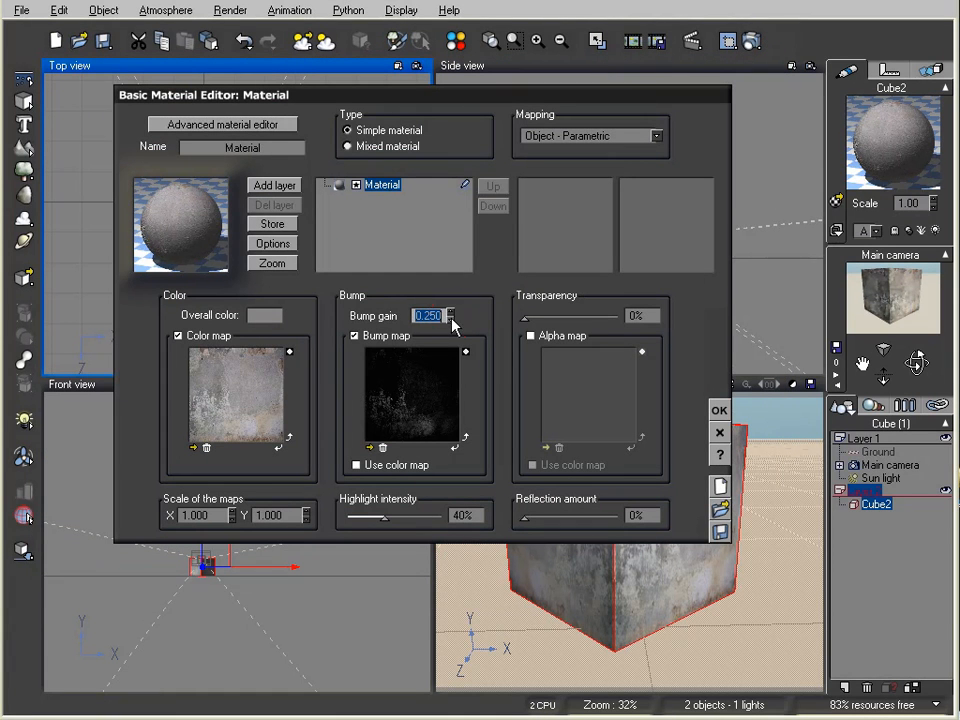
pyautogui.click(714, 410)
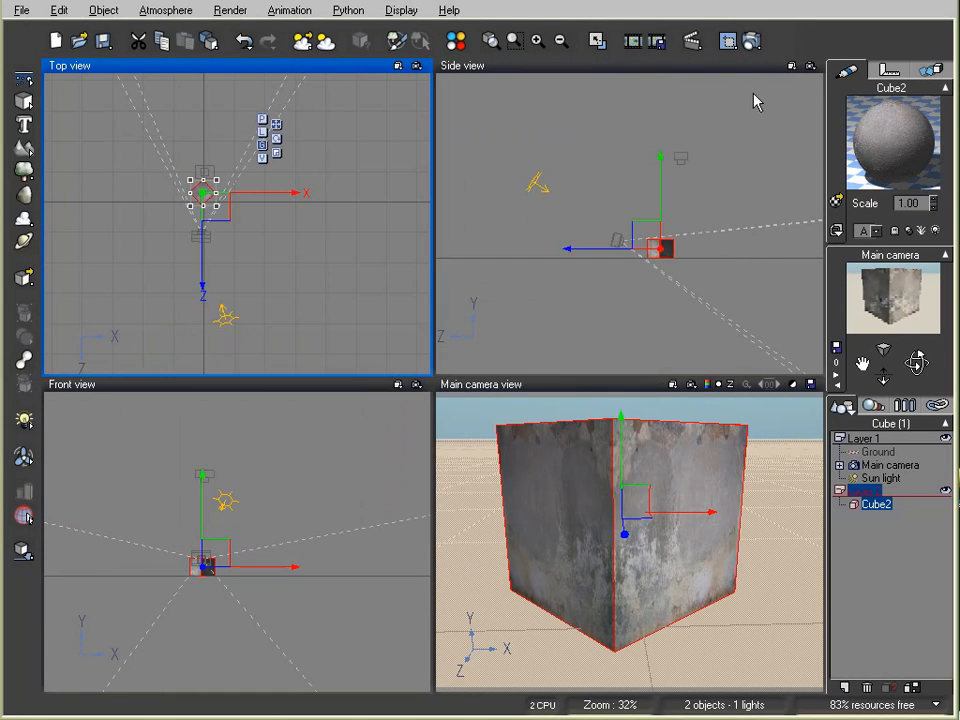
# Step: Render the cube at bump gain 0.250, then reopen the Basic Material Editor
pyautogui.click(753, 40)
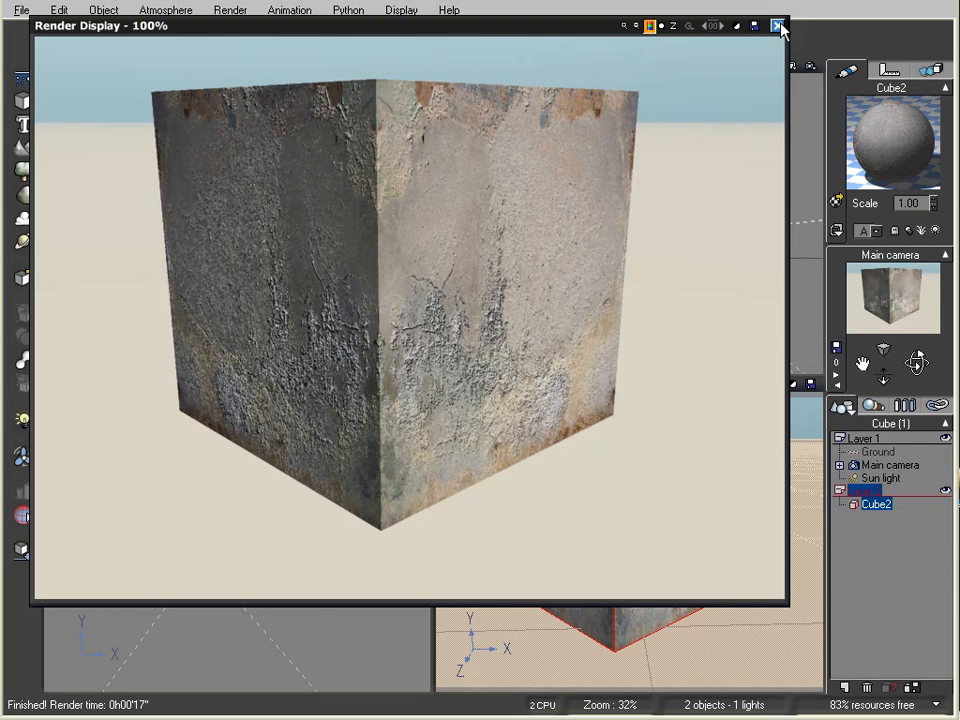
pyautogui.click(781, 29)
pyautogui.doubleClick(868, 133)
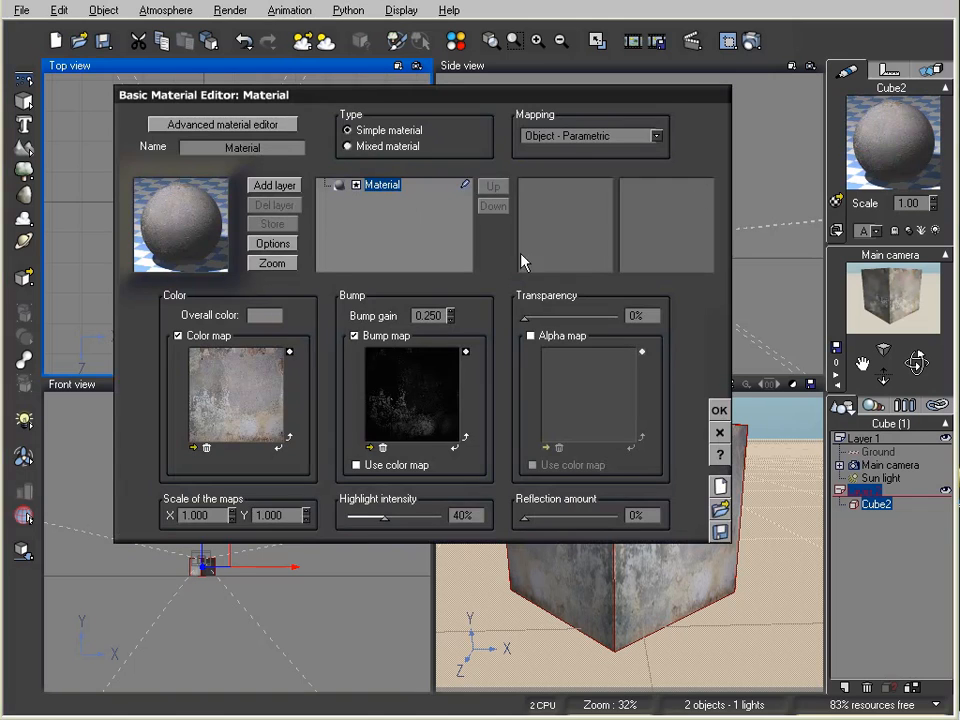
# Step: Give Cube2's highlights a white colour, 100% global intensity and 27% global size
pyautogui.click(223, 124)
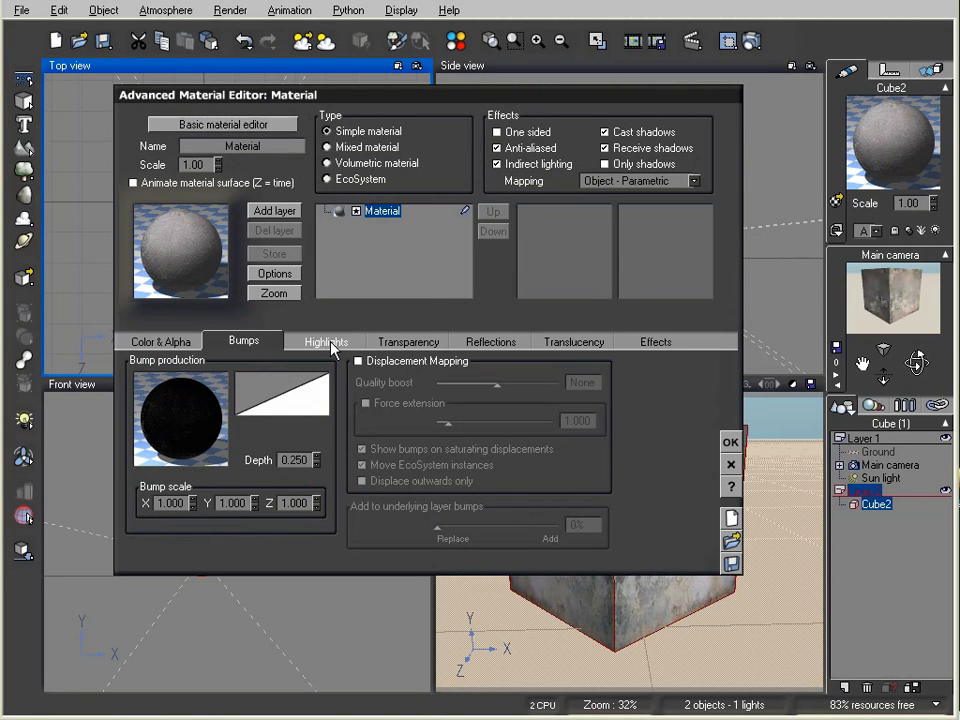
pyautogui.click(327, 342)
pyautogui.click(240, 377)
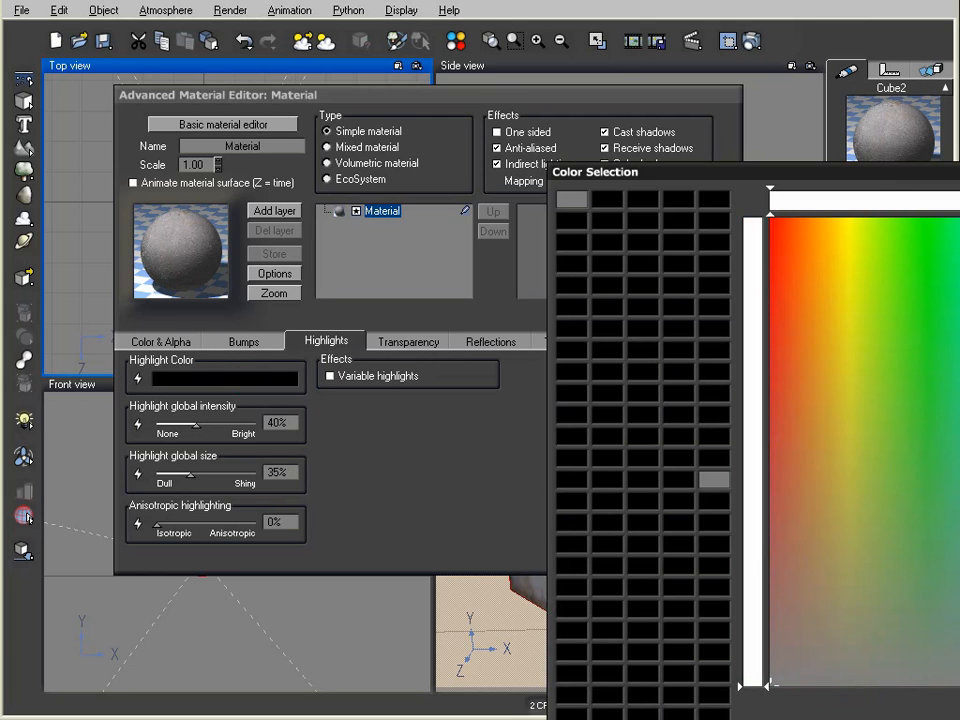
pyautogui.press('Return')
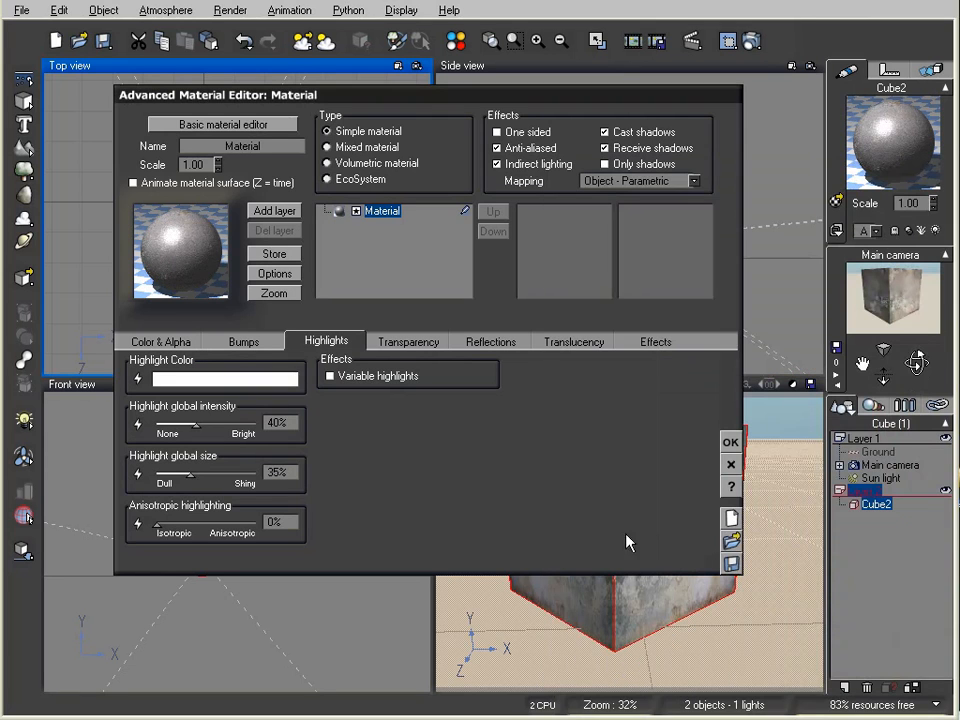
pyautogui.moveTo(222, 425); pyautogui.dragTo(286, 436)
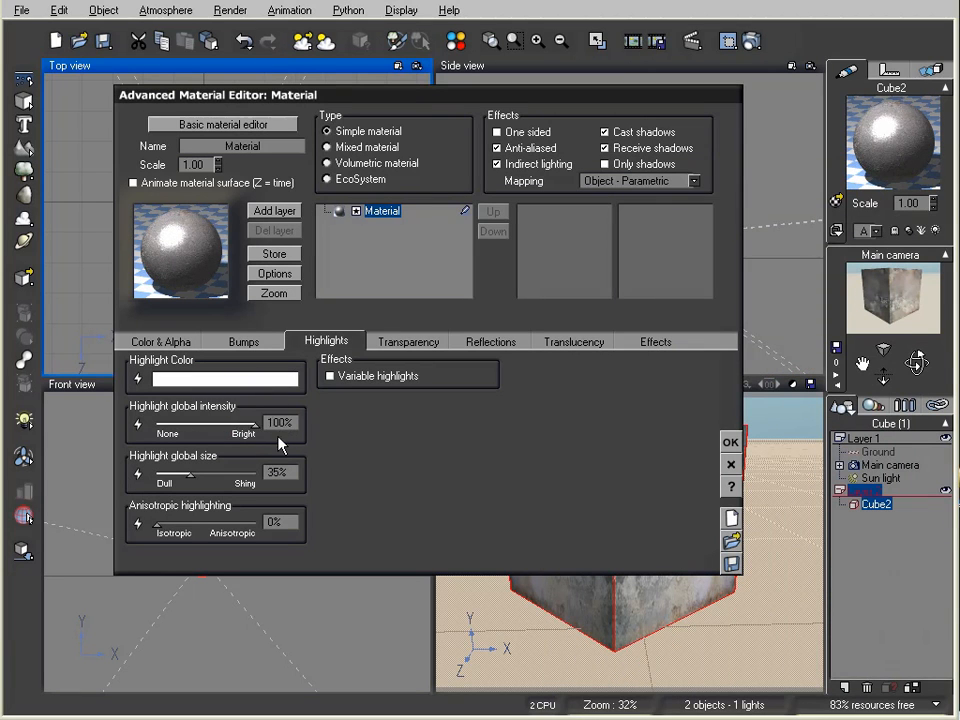
pyautogui.moveTo(230, 476); pyautogui.dragTo(185, 477)
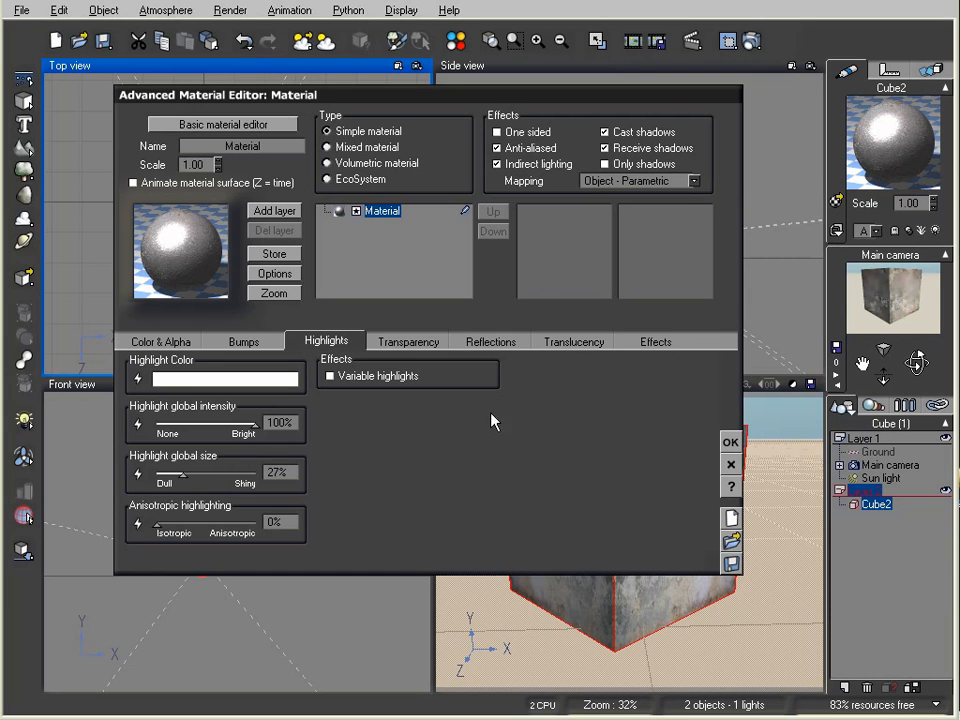
pyautogui.click(731, 442)
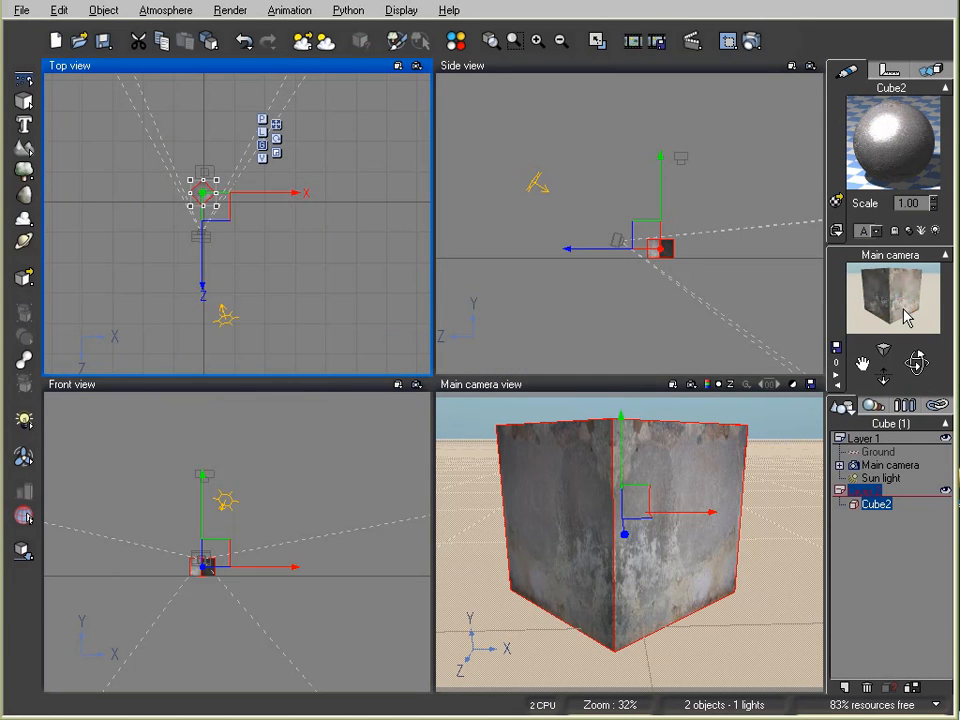
# Step: Render the cube to check the highlights, then set Cube2's bump depth to 0
pyautogui.click(750, 40)
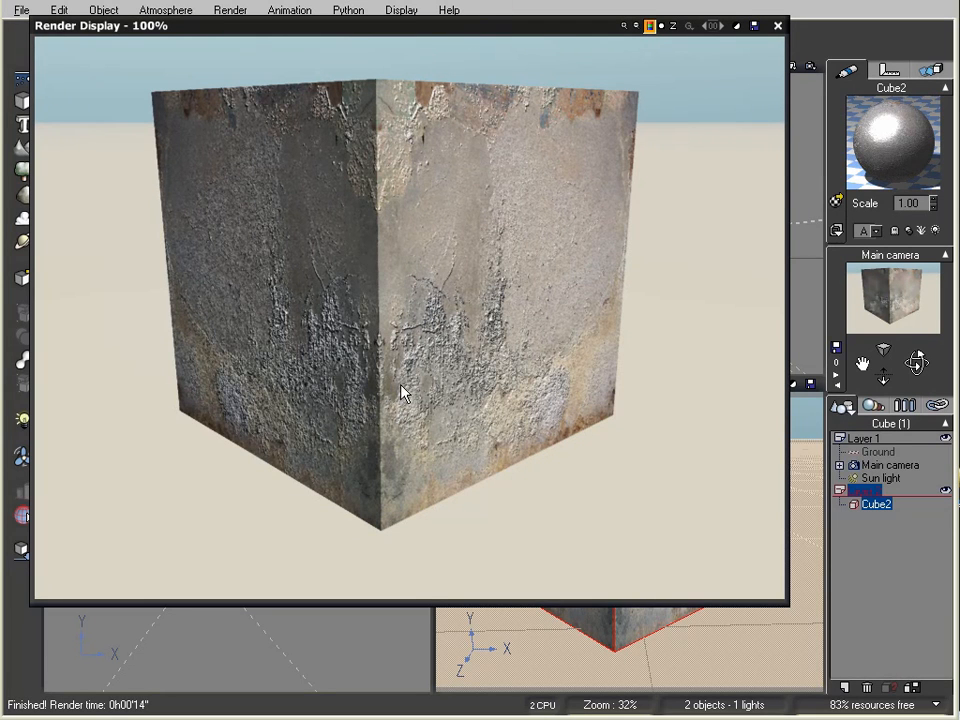
pyautogui.click(779, 26)
pyautogui.doubleClick(896, 100)
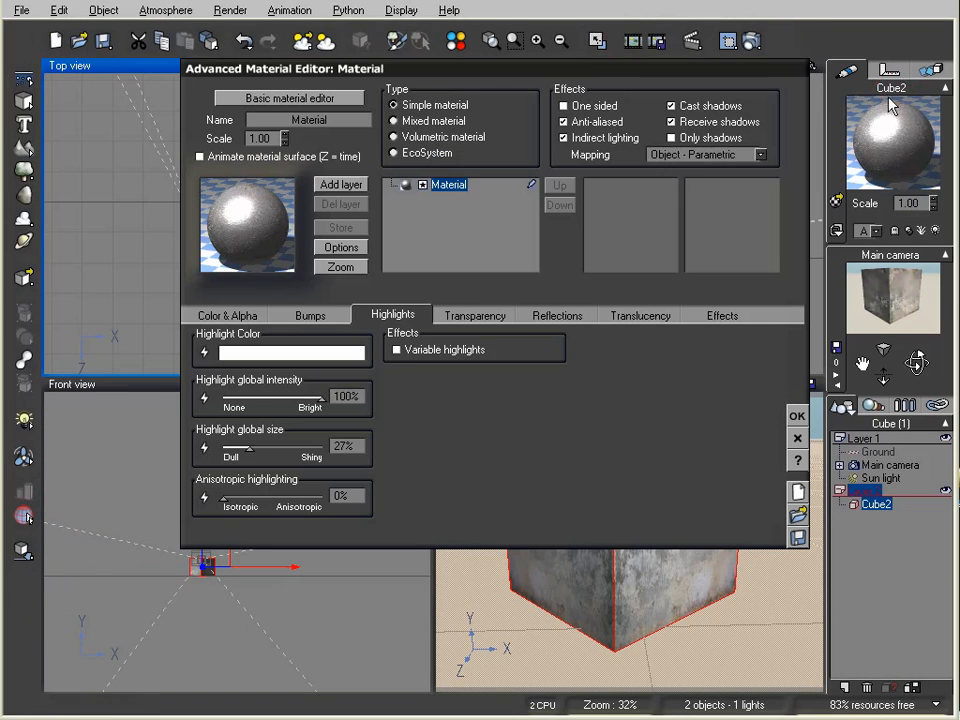
pyautogui.click(324, 318)
pyautogui.doubleClick(356, 433)
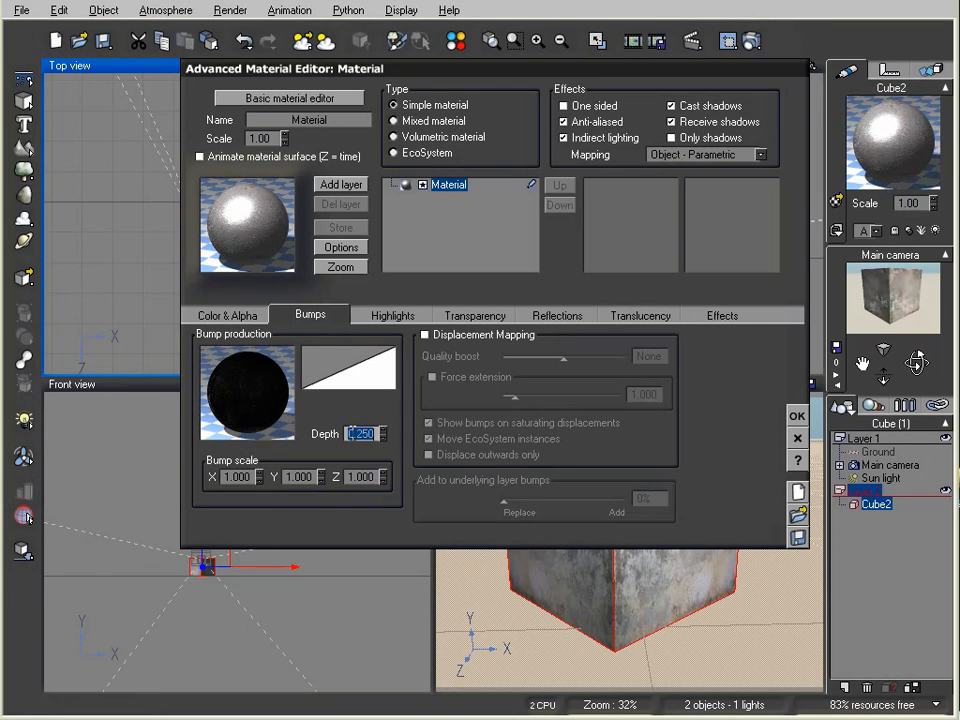
pyautogui.write('0')
pyautogui.click(797, 416)
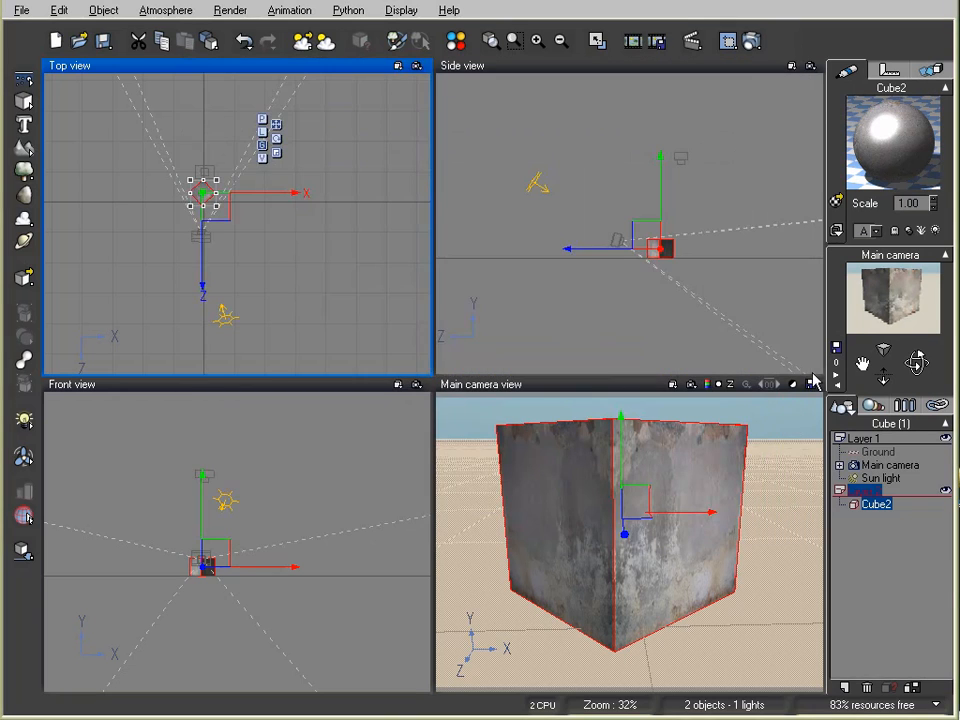
pyautogui.click(884, 303)
# Step: Move the sun light to the right of the cube in Top view and render the shadowed result
pyautogui.moveTo(308, 298); pyautogui.dragTo(288, 203, button='right')
pyautogui.click(208, 224)
pyautogui.moveTo(208, 230); pyautogui.dragTo(251, 212)
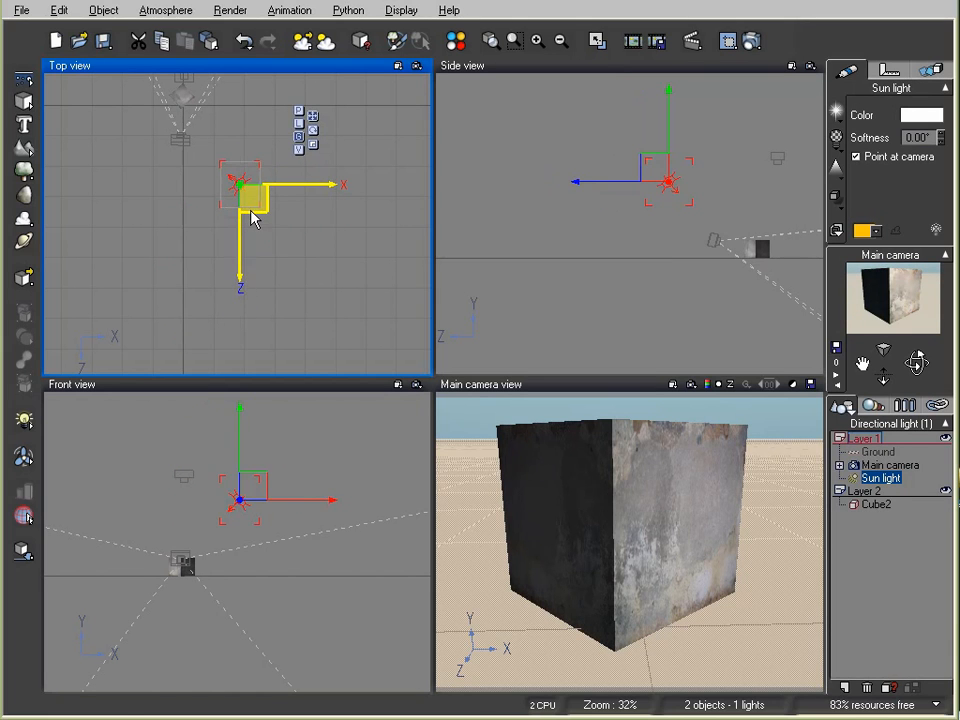
pyautogui.click(750, 41)
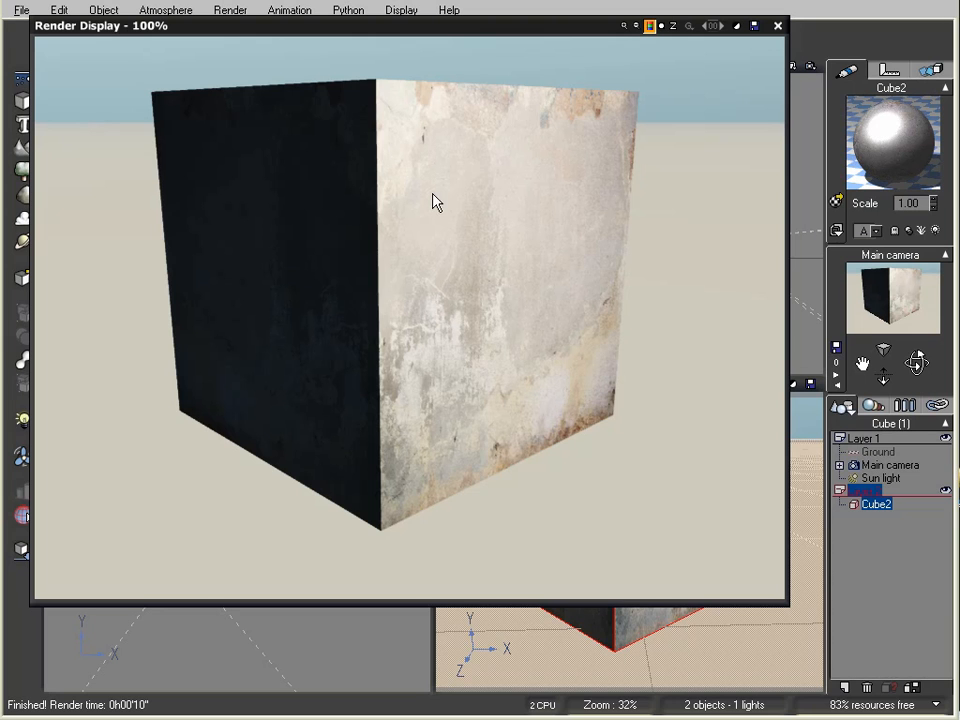
# Step: Reopen Cube2's material in the Advanced Material Editor and tick Variable highlights
pyautogui.click(777, 27)
pyautogui.doubleClick(906, 152)
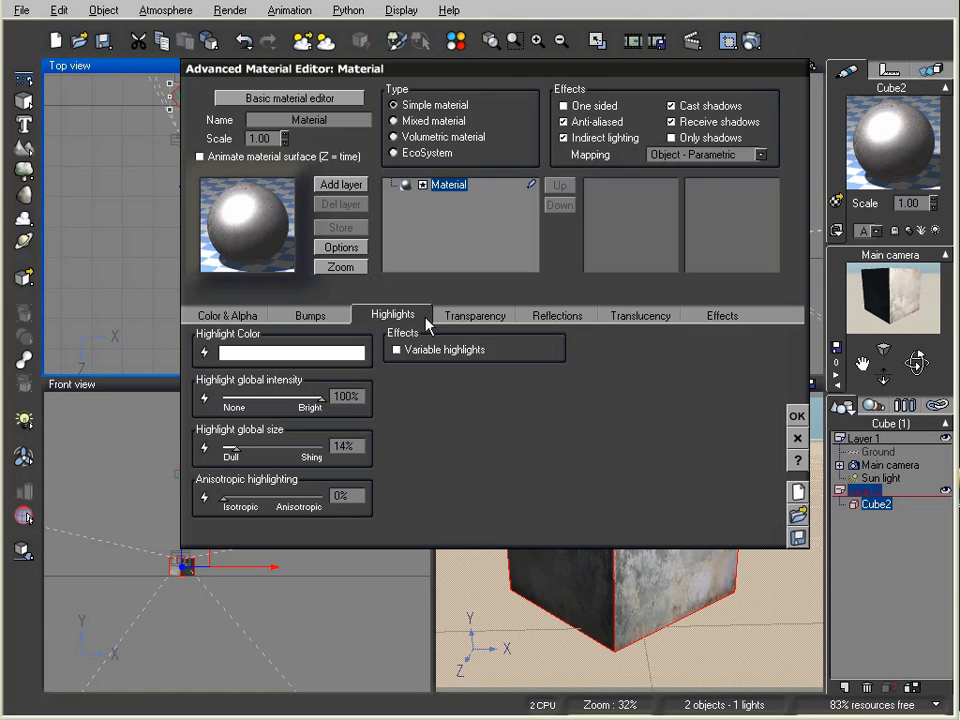
pyautogui.moveTo(424, 442); pyautogui.dragTo(433, 456)
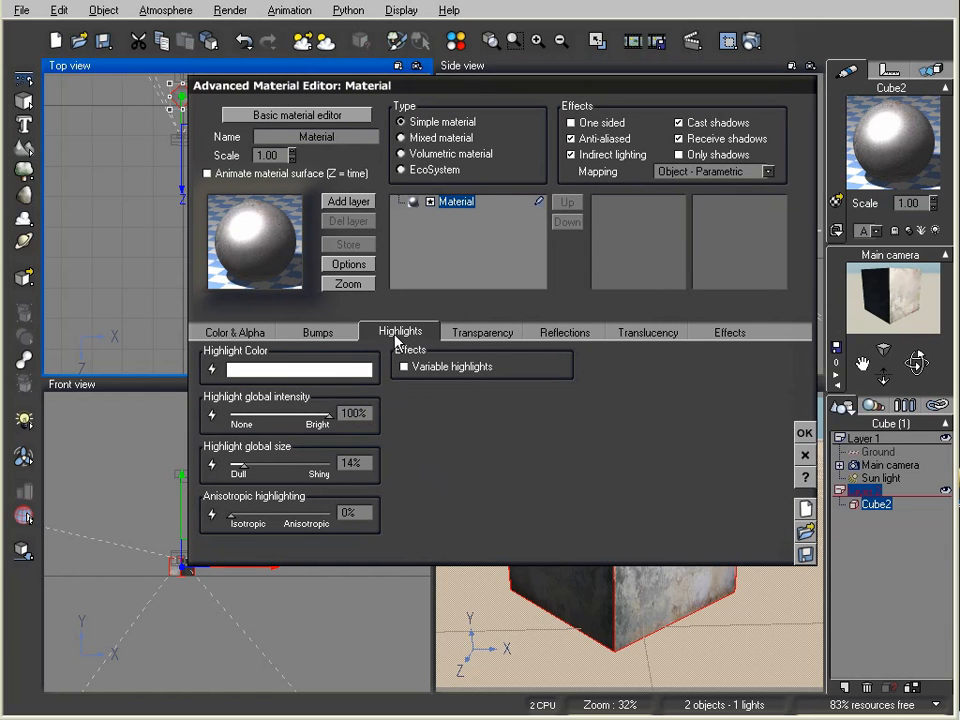
pyautogui.moveTo(444, 439); pyautogui.dragTo(439, 491)
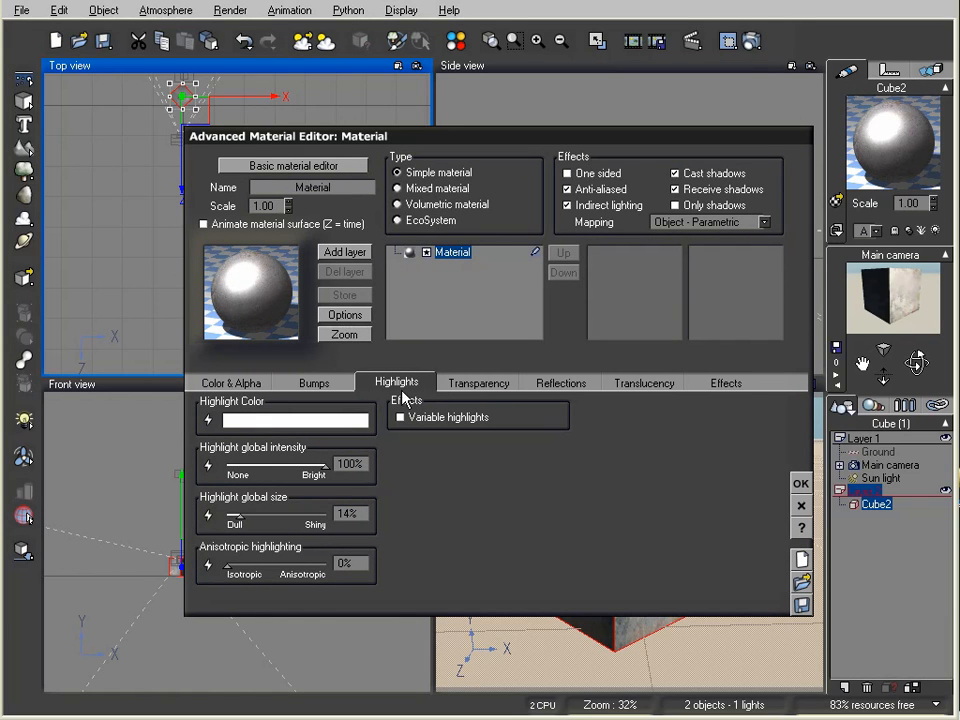
pyautogui.moveTo(437, 494); pyautogui.dragTo(445, 490)
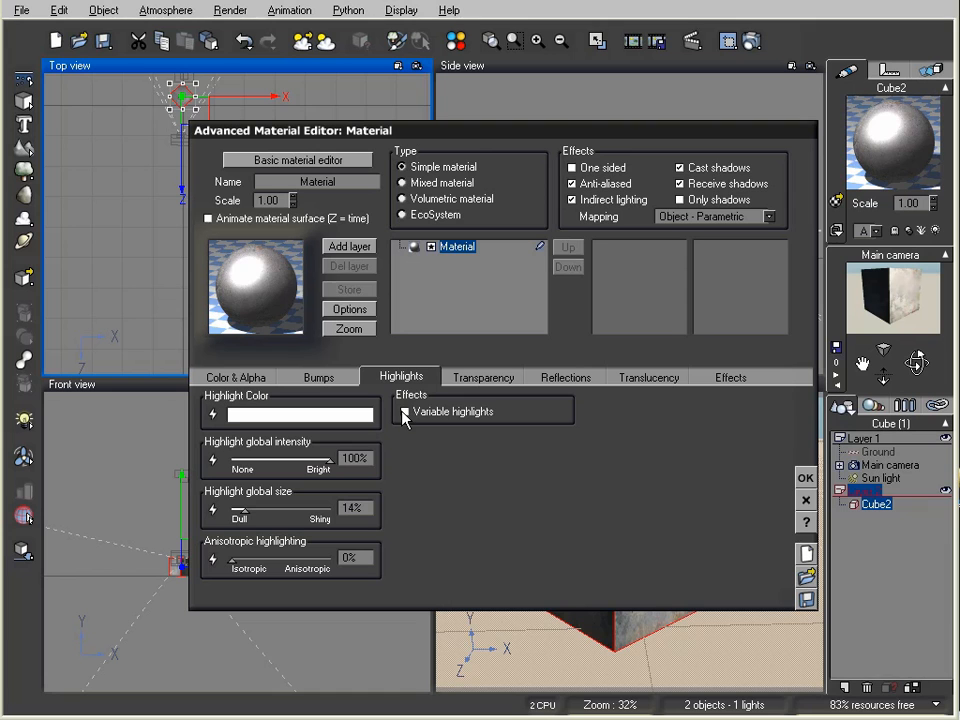
pyautogui.click(405, 413)
# Step: In the highlight Function Editor, add a texture map node and feed its Grayscale output into Highlight
pyautogui.rightClick(435, 468)
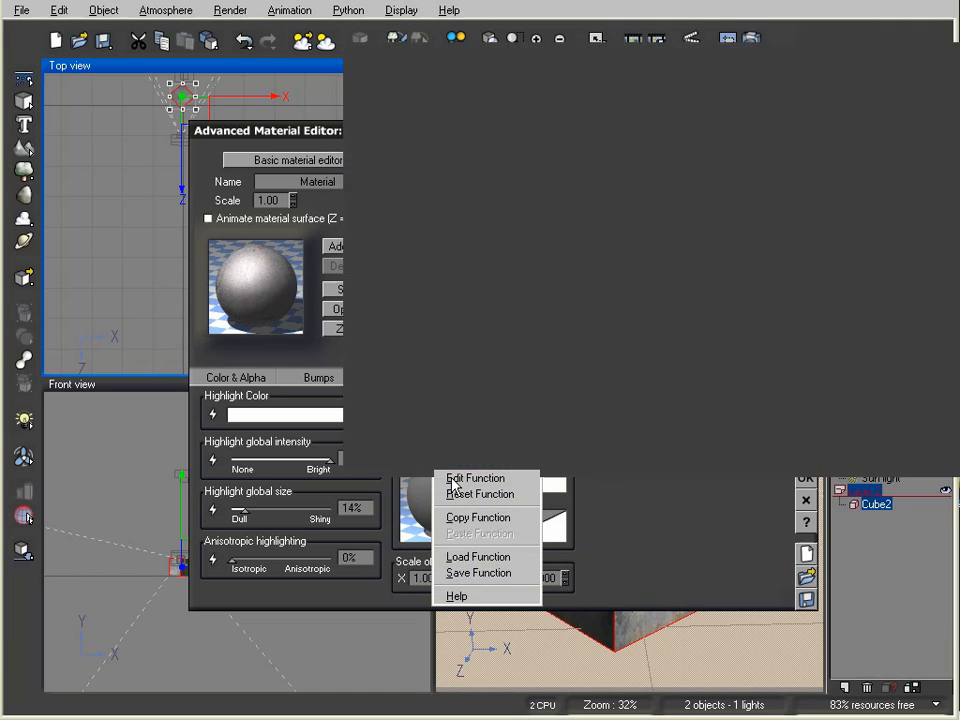
pyautogui.click(470, 478)
pyautogui.click(548, 299)
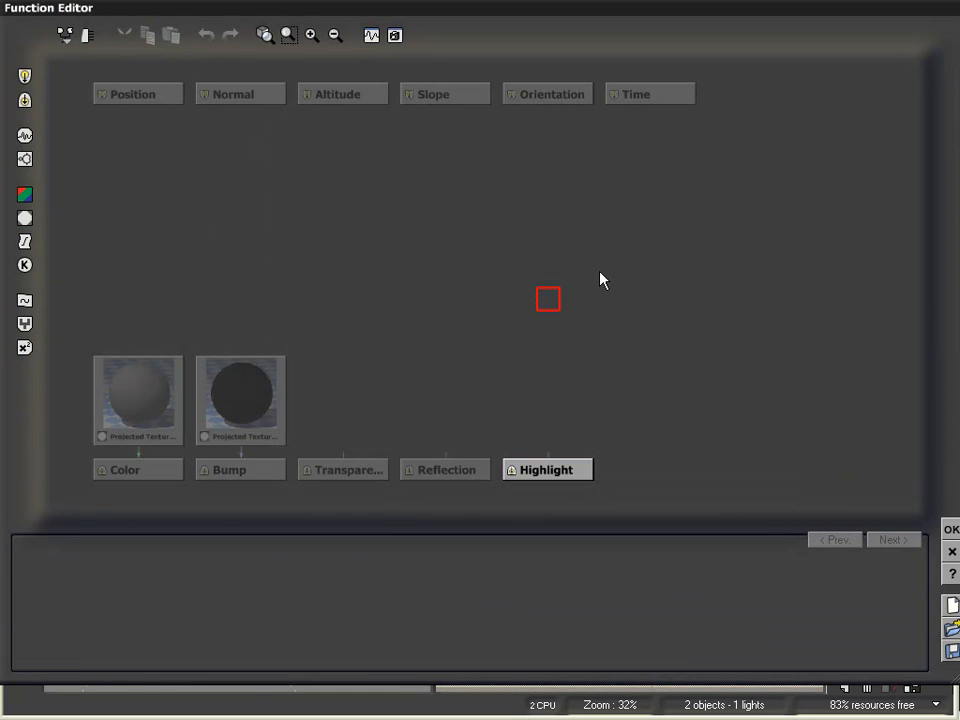
pyautogui.click(25, 218)
pyautogui.moveTo(544, 305); pyautogui.dragTo(549, 277)
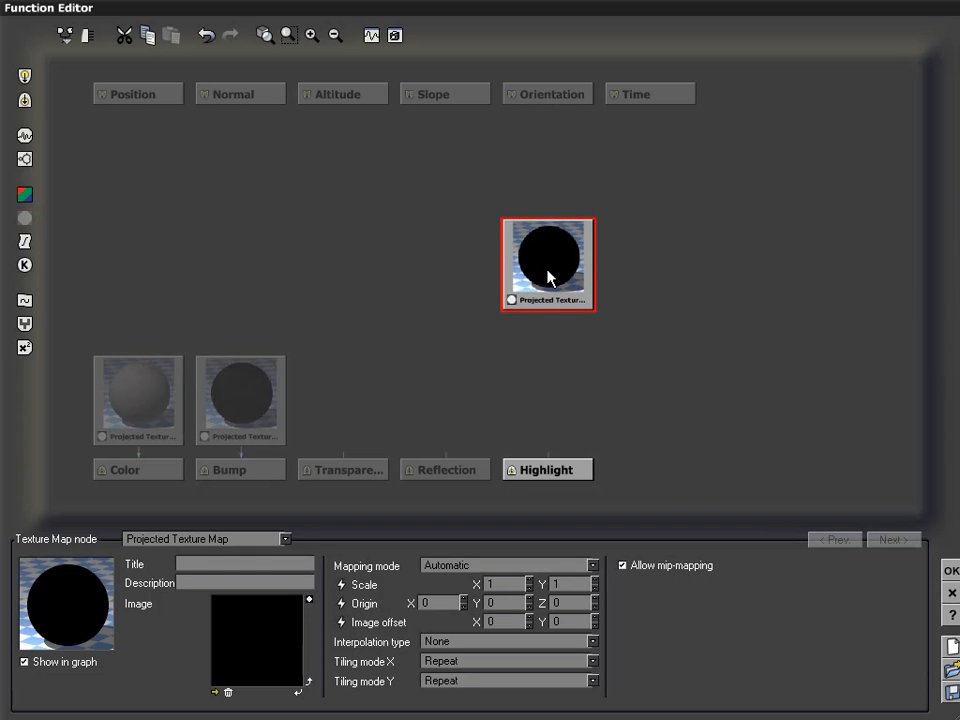
pyautogui.click(537, 475)
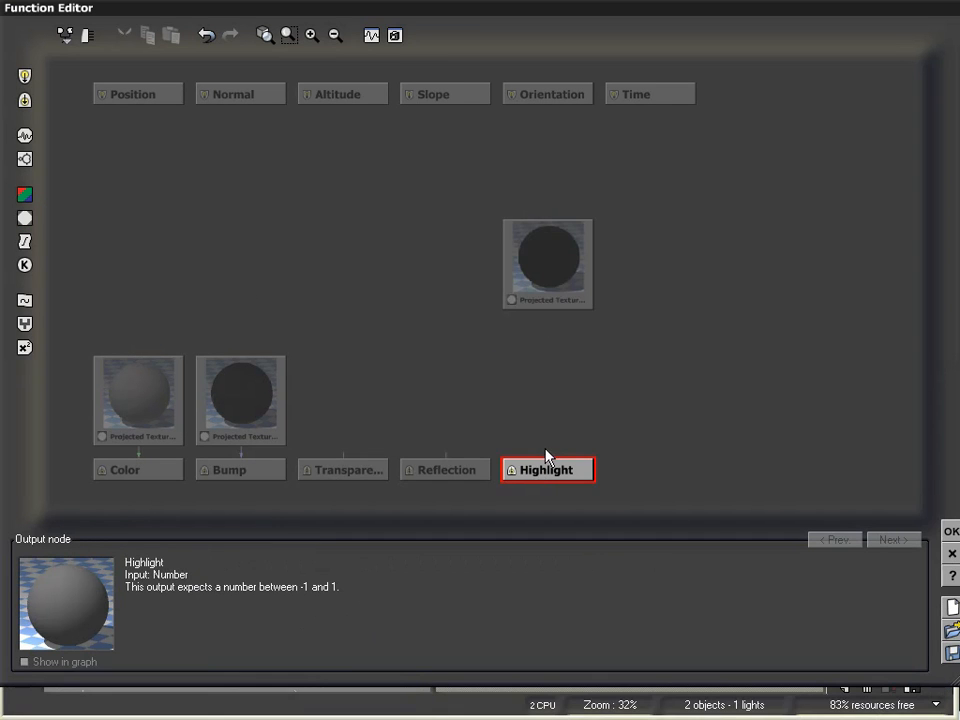
pyautogui.moveTo(549, 440); pyautogui.dragTo(551, 278)
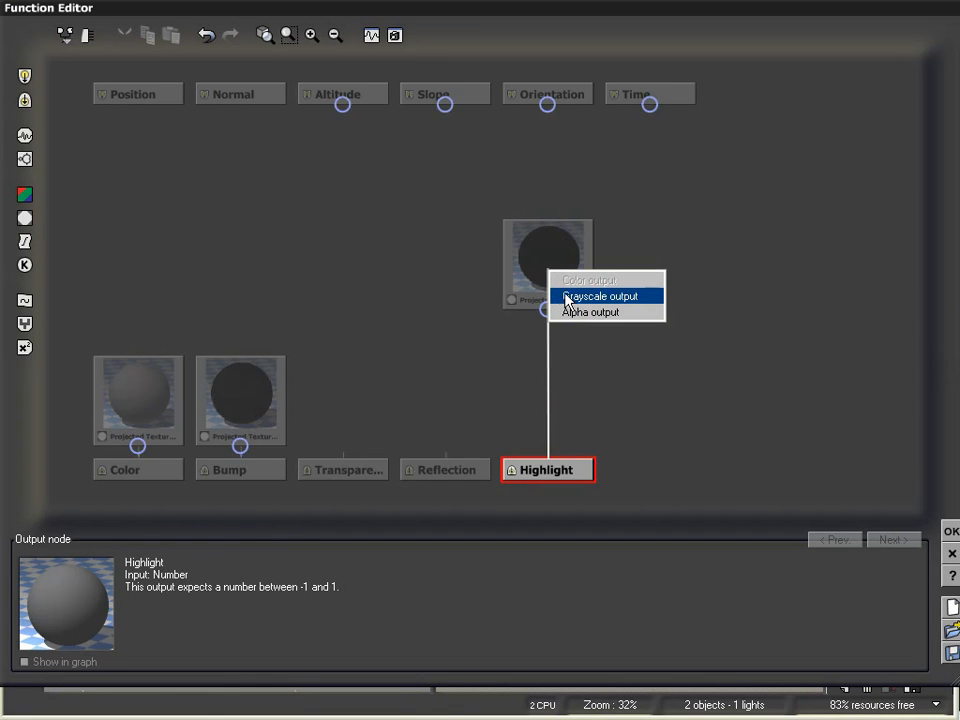
pyautogui.click(567, 297)
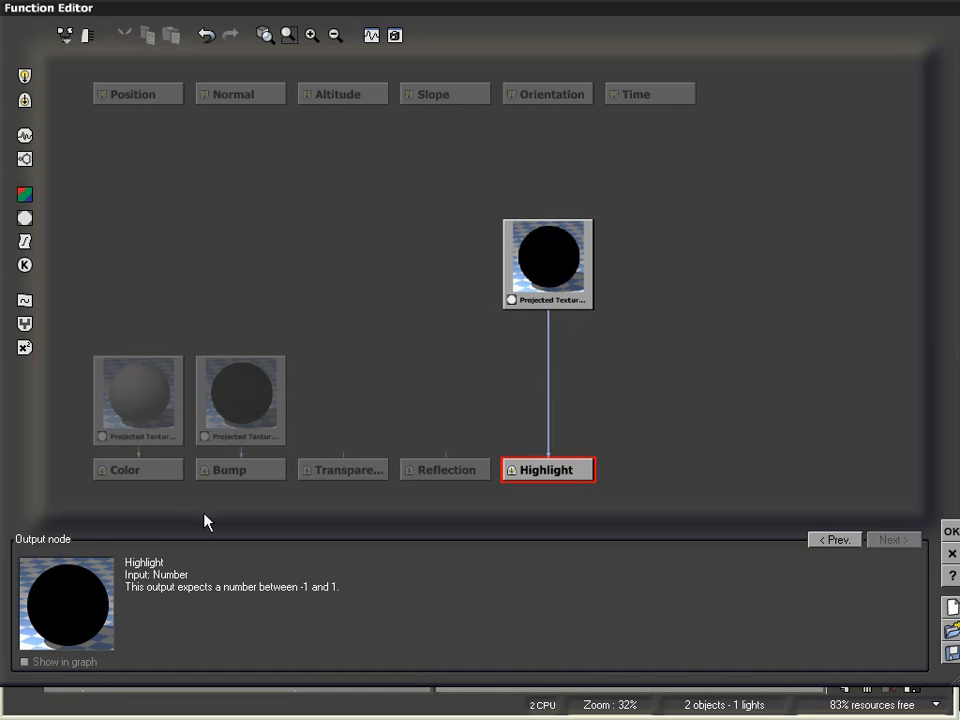
# Step: Load the bump map image into the node, change it to a plain Texture Map, and confirm
pyautogui.click(540, 298)
pyautogui.click(214, 691)
pyautogui.click(90, 703)
pyautogui.doubleClick(688, 175)
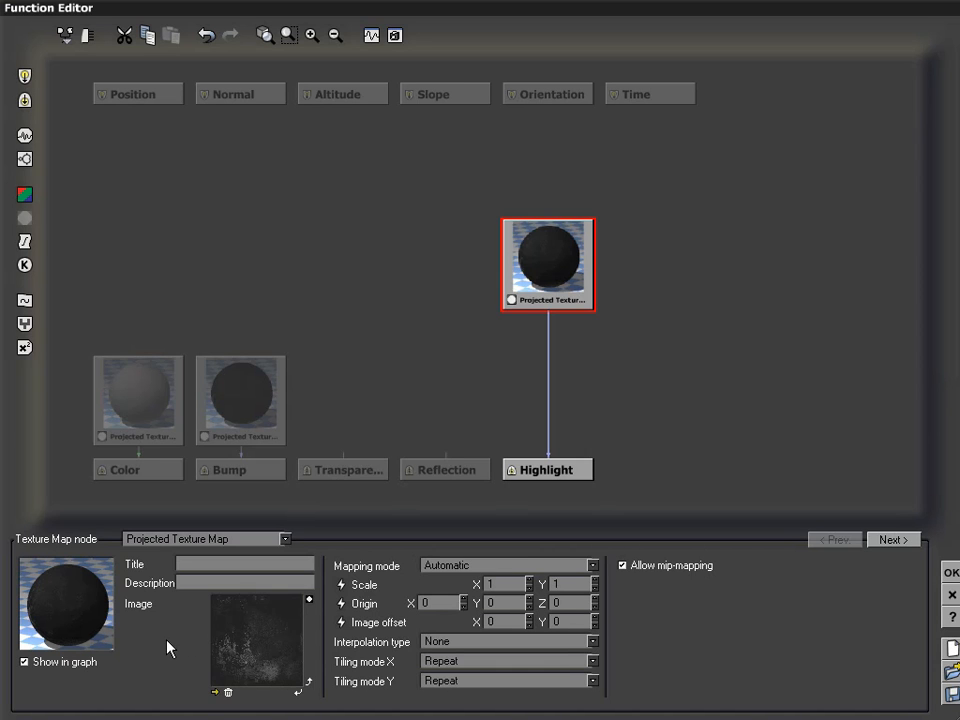
pyautogui.click(551, 260)
pyautogui.click(225, 540)
pyautogui.click(201, 553)
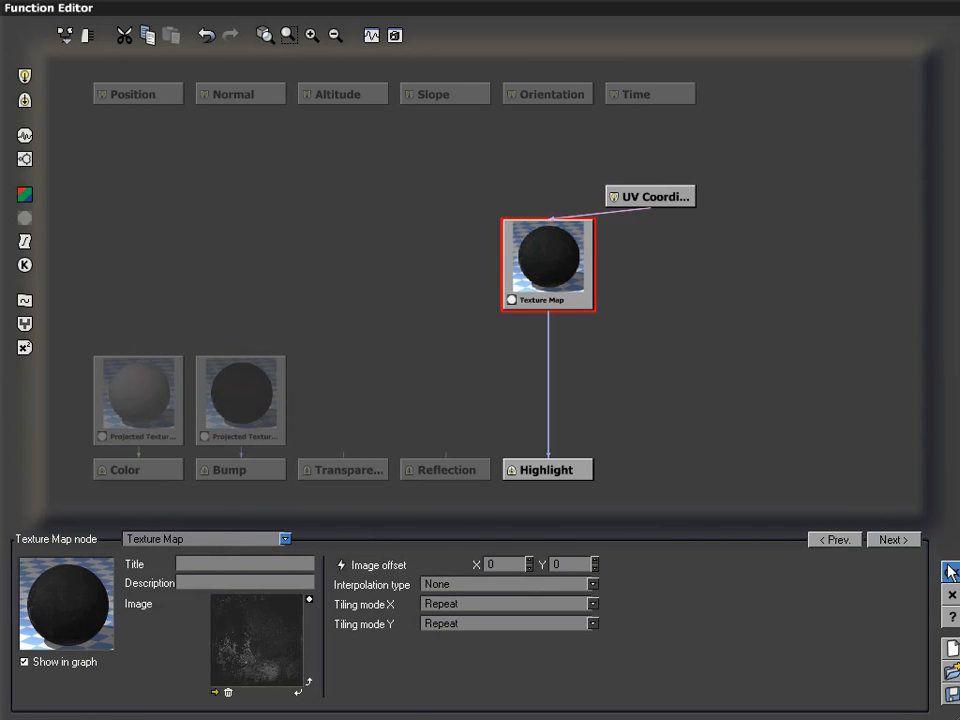
pyautogui.click(951, 572)
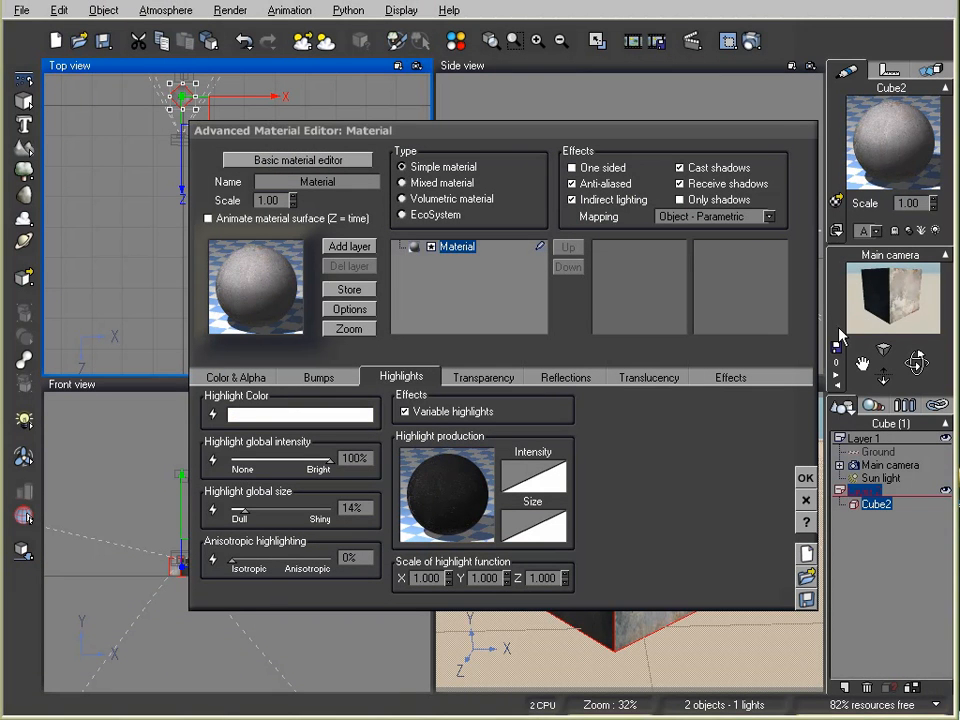
# Step: Apply the texture-driven highlights, render Cube2 to check them, and reopen its material
pyautogui.click(805, 482)
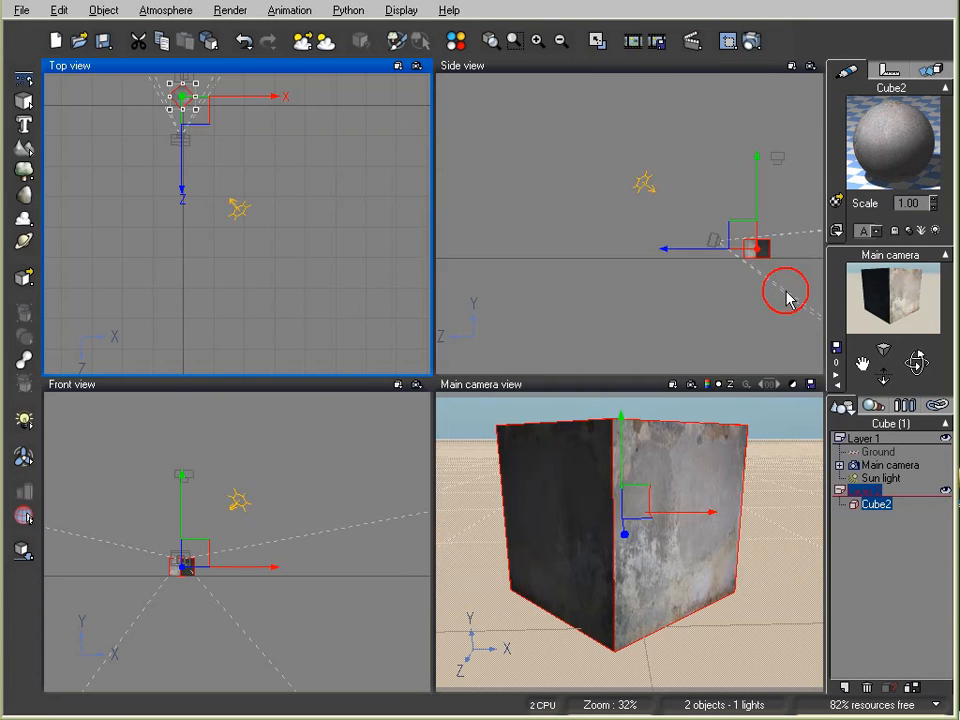
pyautogui.click(753, 41)
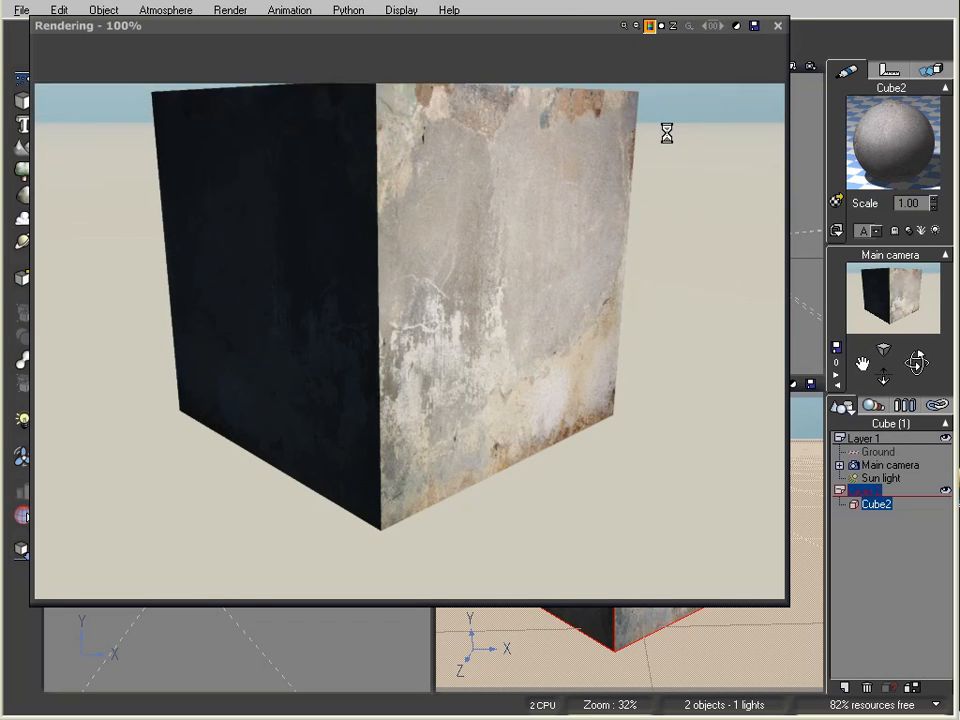
pyautogui.click(777, 27)
pyautogui.doubleClick(868, 118)
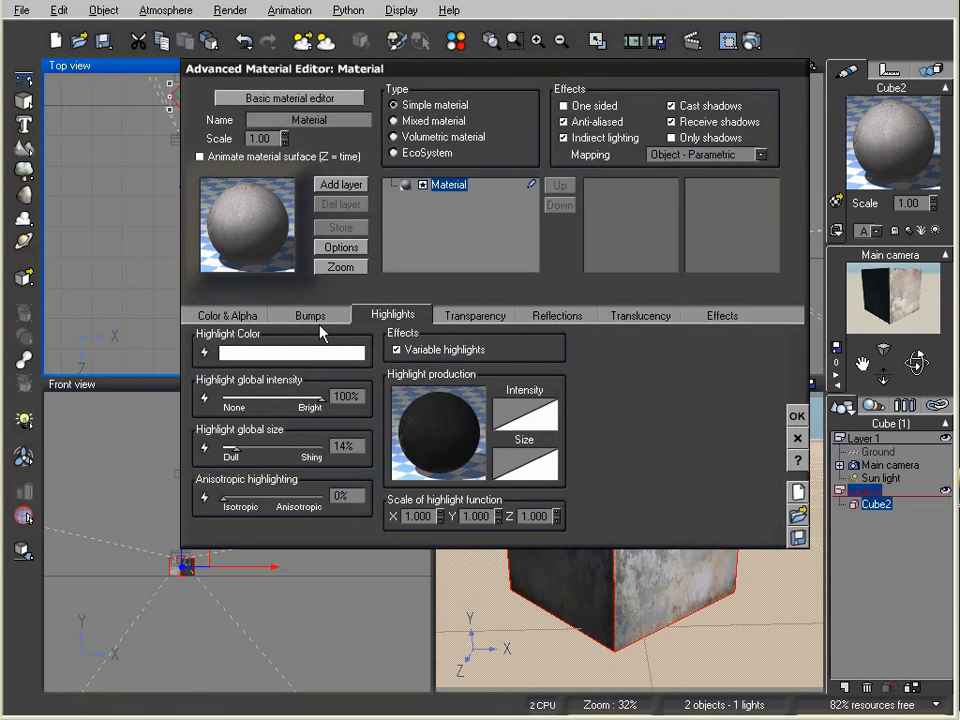
# Step: Restore Cube2's bump depth to .35 in the Bumps settings
pyautogui.click(310, 315)
pyautogui.rightClick(238, 400)
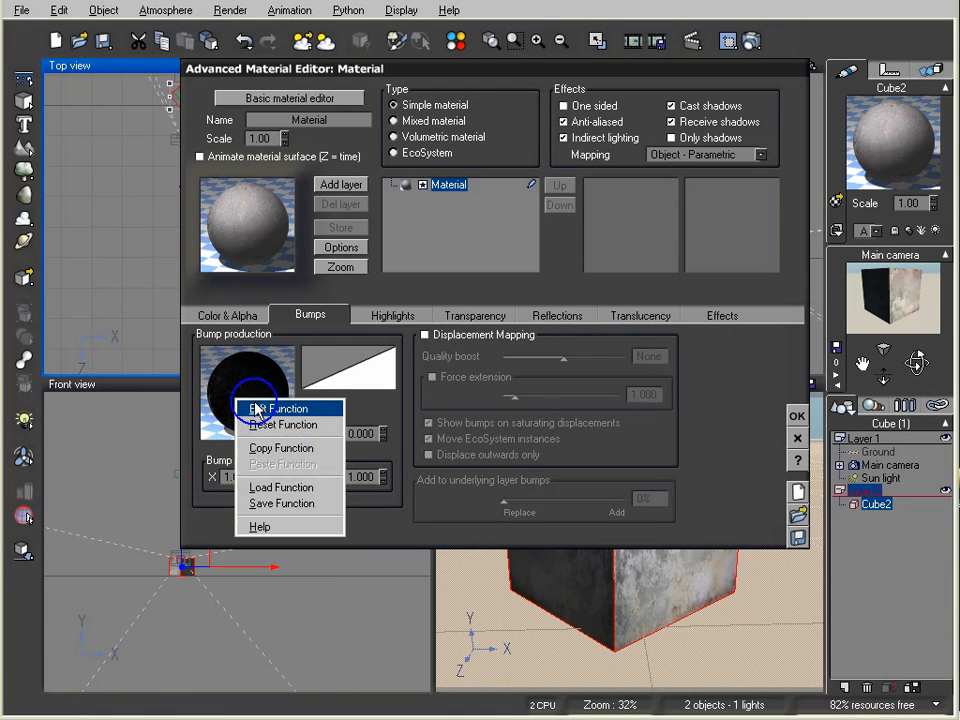
pyautogui.click(362, 433)
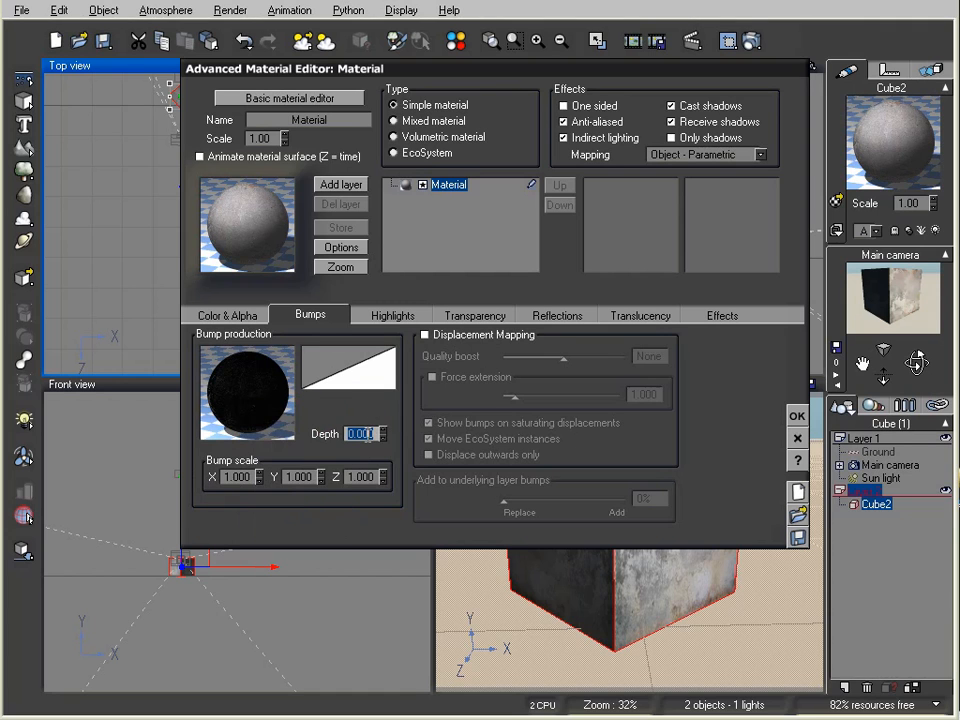
pyautogui.write('.35')
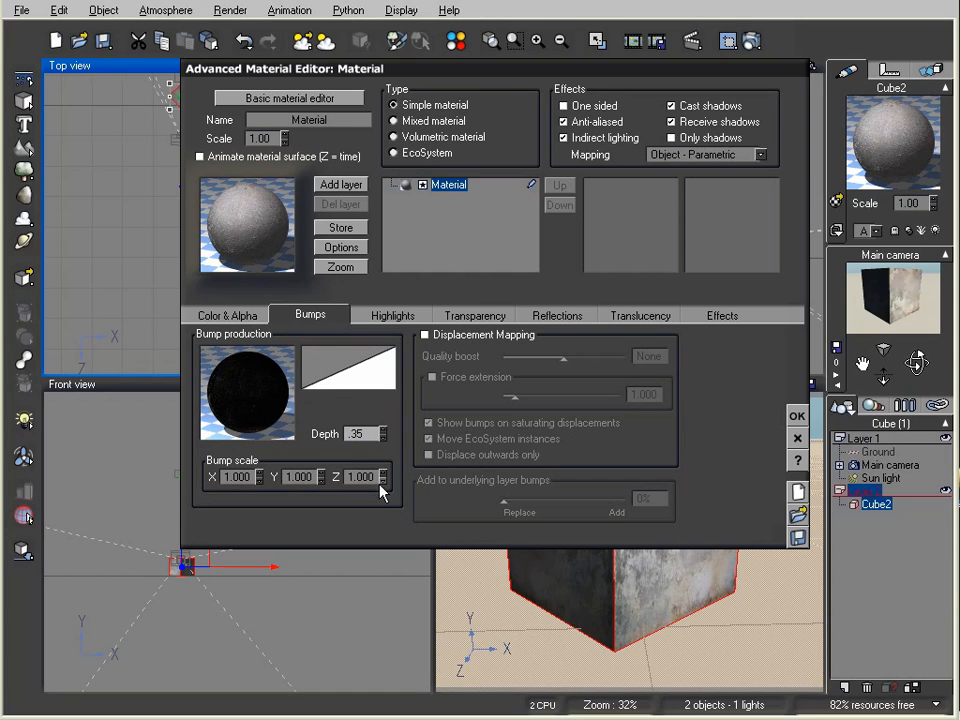
pyautogui.press('Return')
pyautogui.click(797, 415)
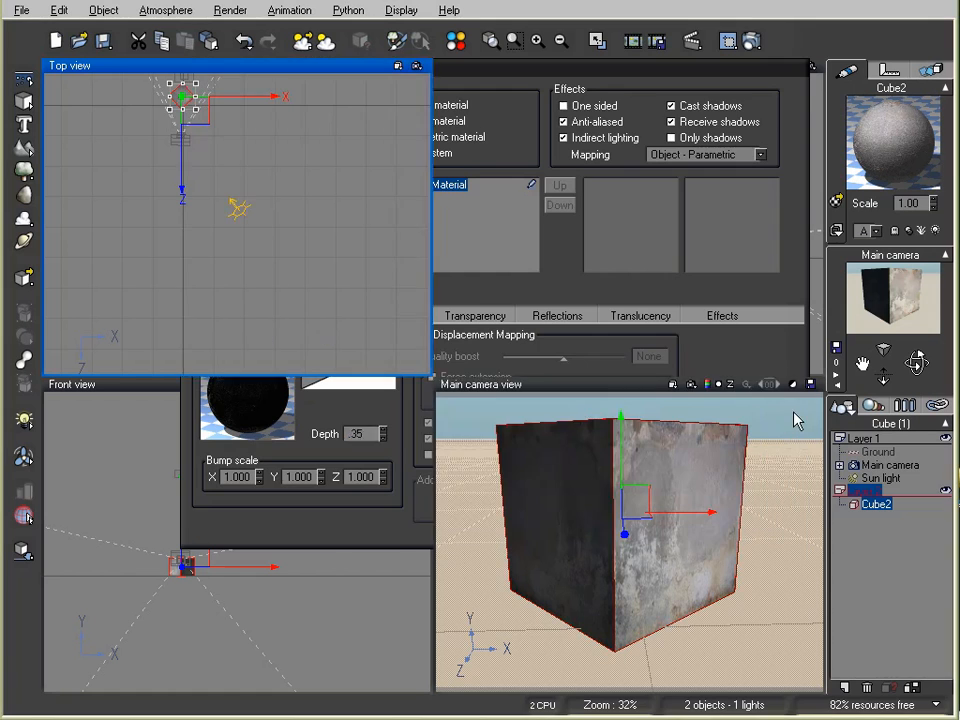
# Step: Render the cube with the restored bumps and close the finished preview
pyautogui.click(739, 46)
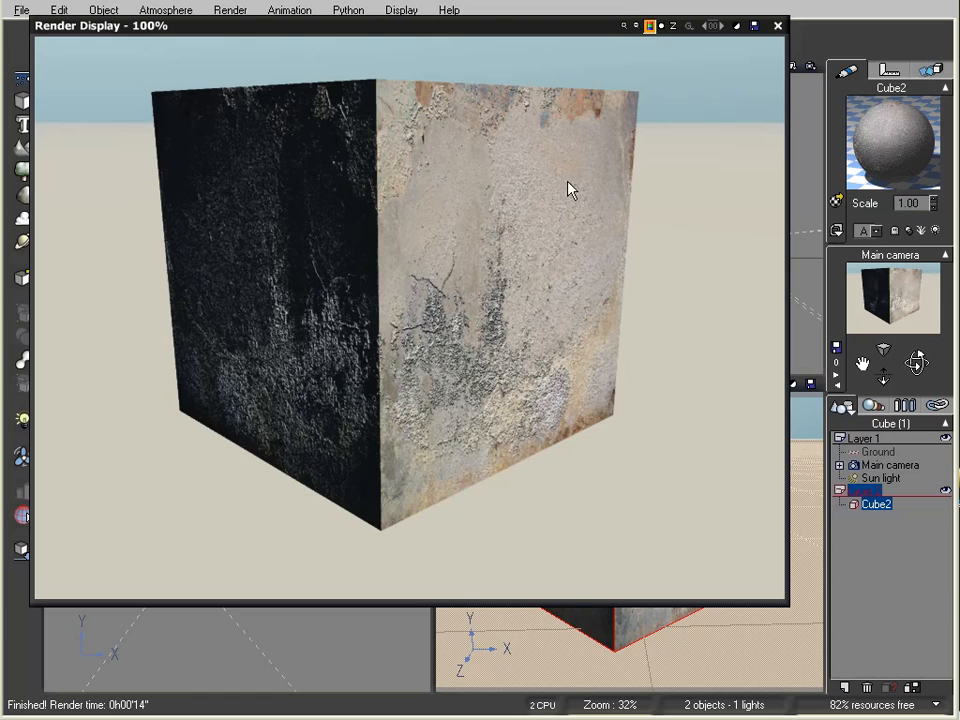
pyautogui.moveTo(563, 30); pyautogui.dragTo(582, 72)
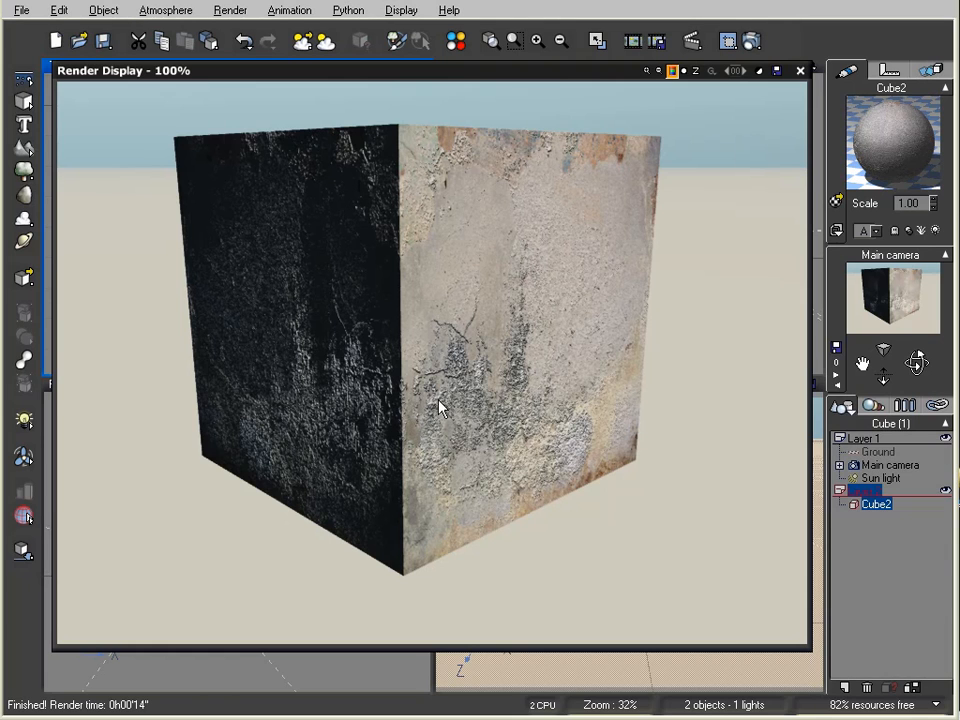
pyautogui.click(799, 71)
# Step: Lower Cube2's bump depth to 0.25
pyautogui.doubleClick(912, 134)
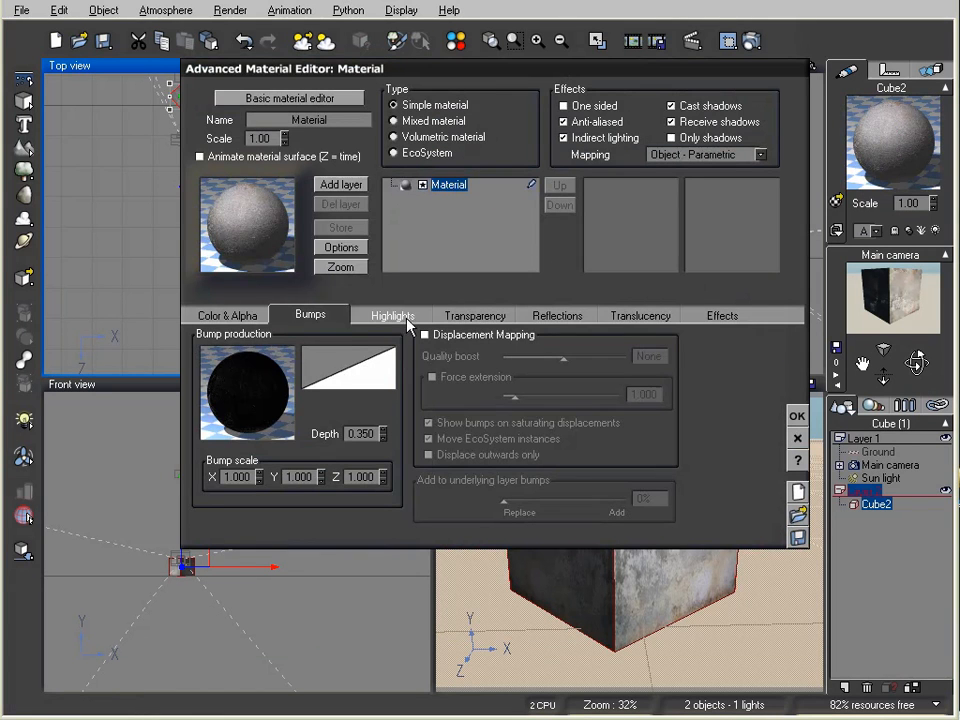
pyautogui.doubleClick(360, 433)
pyautogui.press('Right')
pyautogui.press('BackSpace')
pyautogui.press('BackSpace')
pyautogui.press('BackSpace')
pyautogui.write('25')
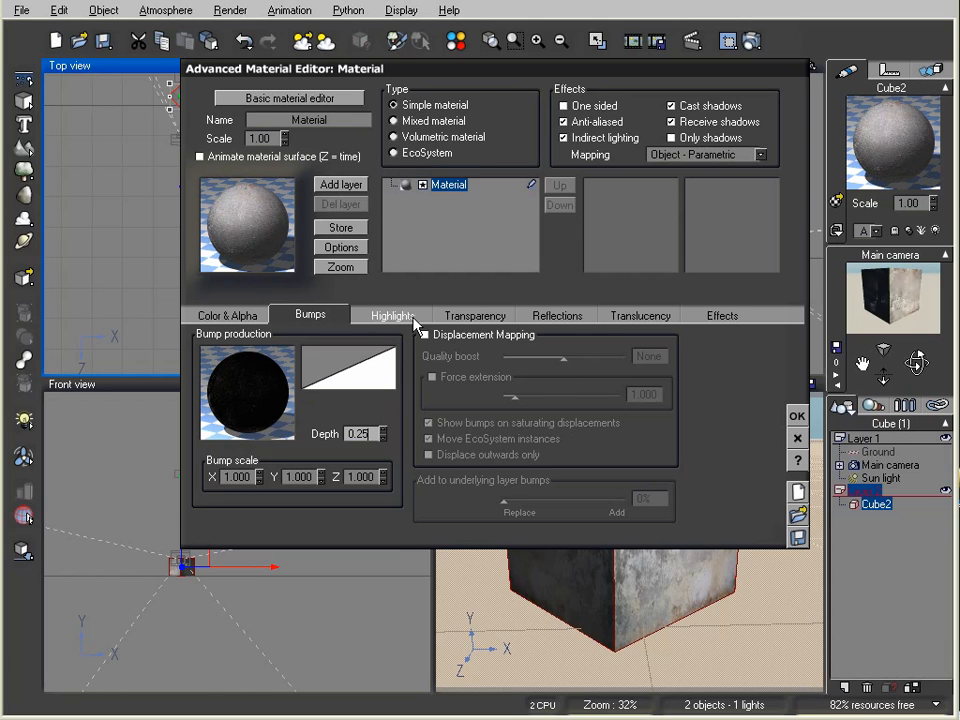
pyautogui.click(414, 318)
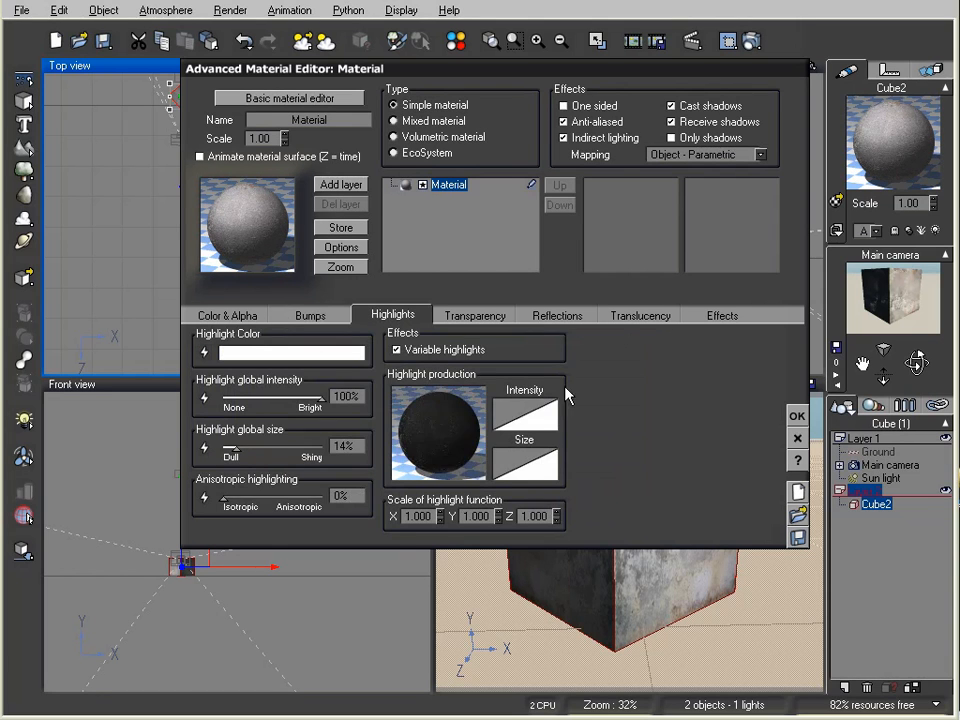
pyautogui.click(797, 413)
# Step: Render with the 0.25 depth, then lower the highlight global intensity to 59%
pyautogui.click(752, 42)
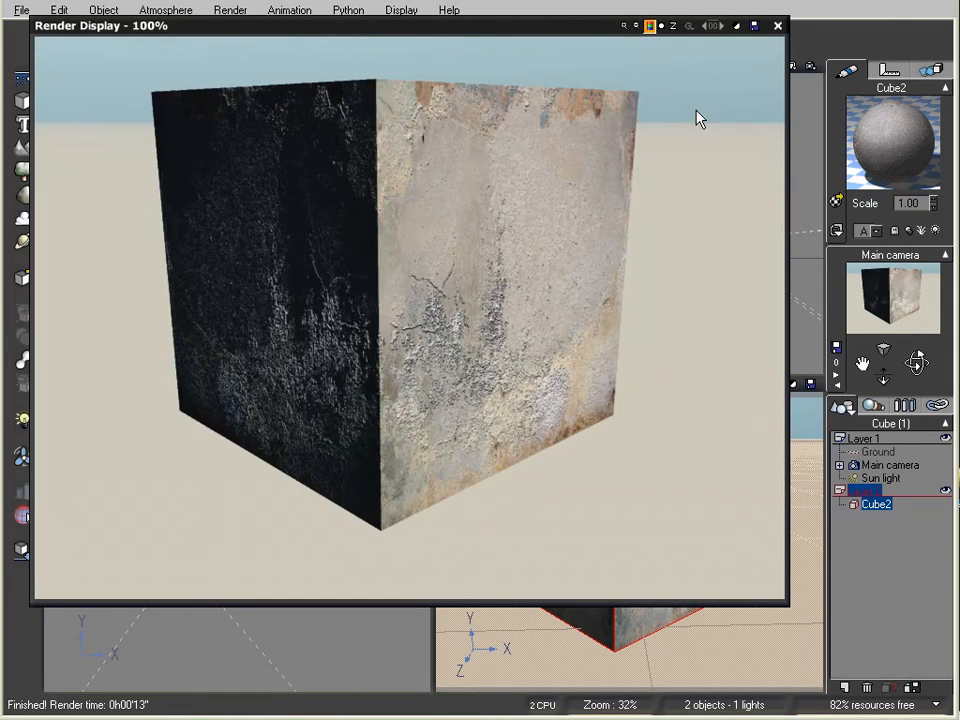
pyautogui.click(777, 25)
pyautogui.doubleClick(918, 120)
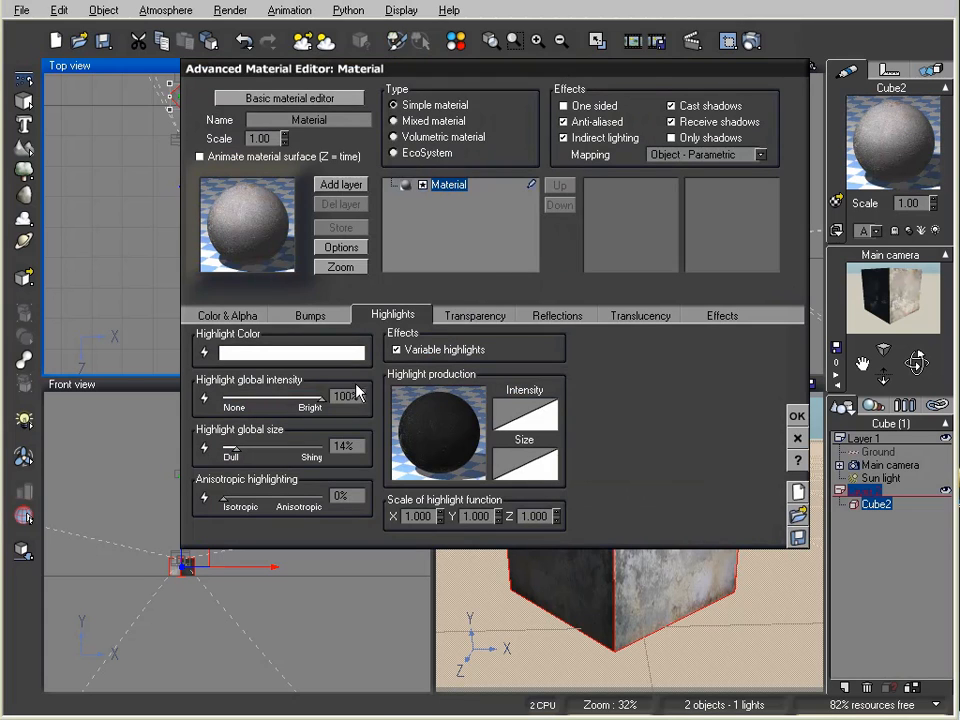
pyautogui.moveTo(321, 396); pyautogui.dragTo(278, 396)
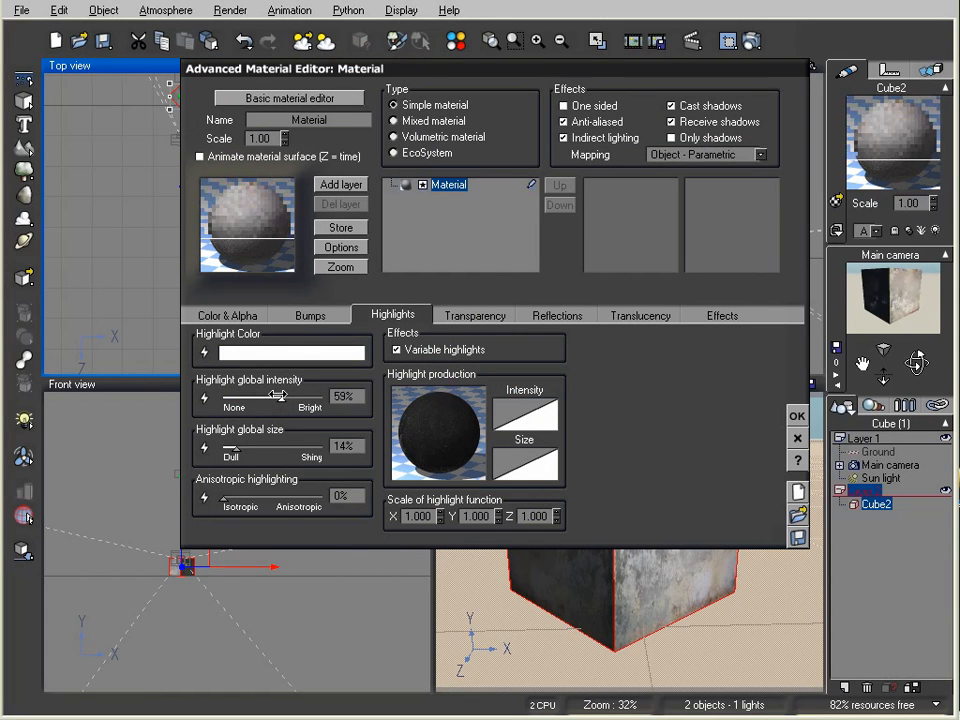
pyautogui.click(795, 417)
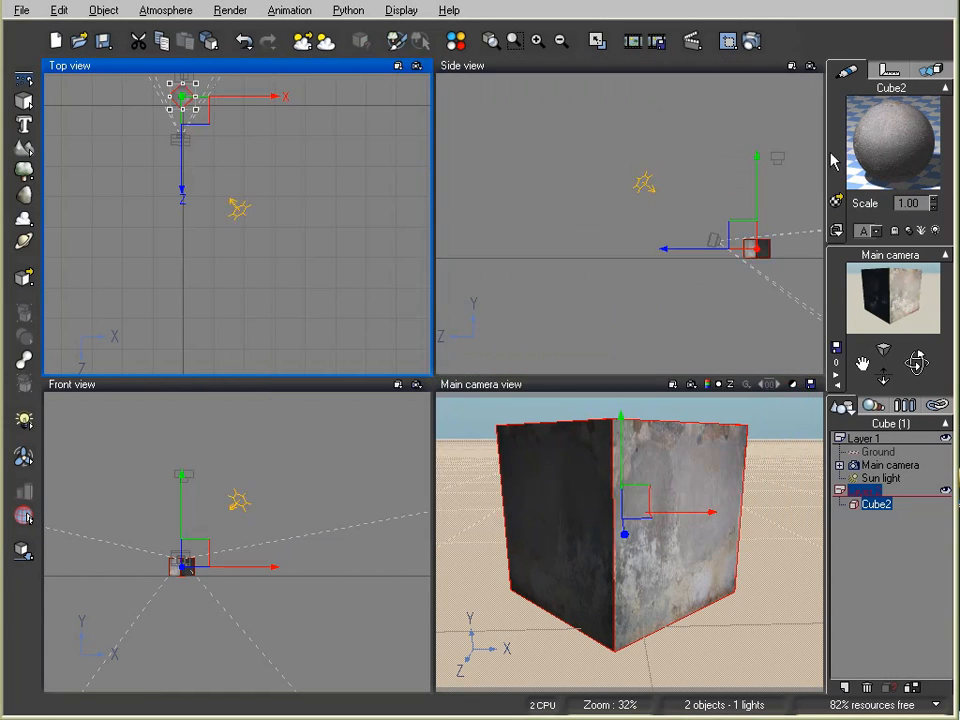
# Step: Render Cube2 with 0.25 bump depth and 59% highlight intensity
pyautogui.click(750, 41)
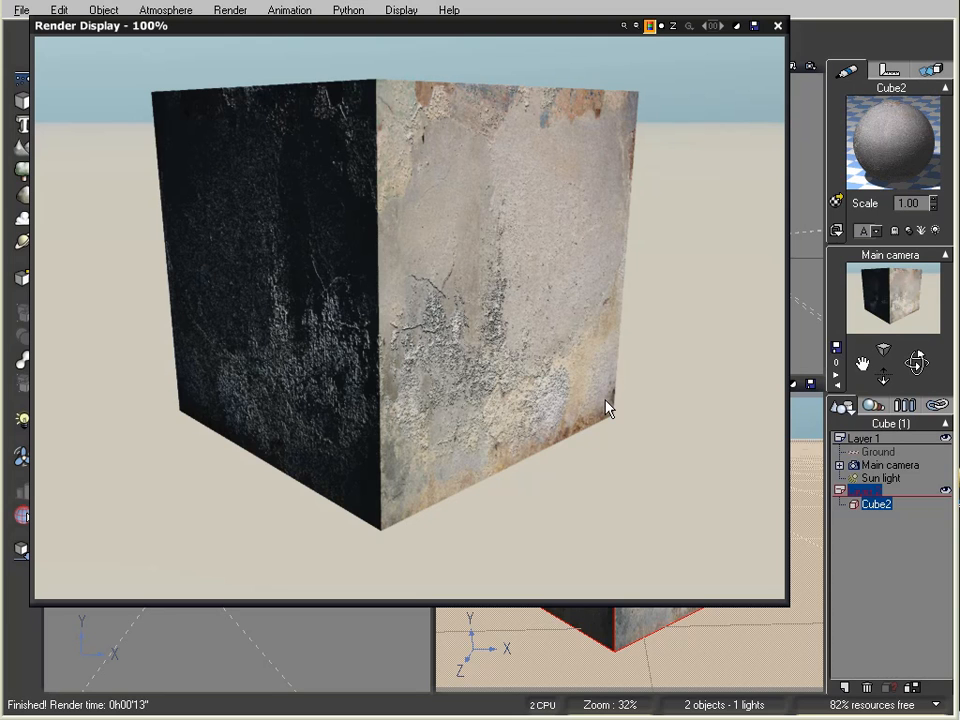
# Step: Reset the highlight function, untick Variable highlights and set highlight intensity to 50%
pyautogui.click(776, 28)
pyautogui.doubleClick(887, 122)
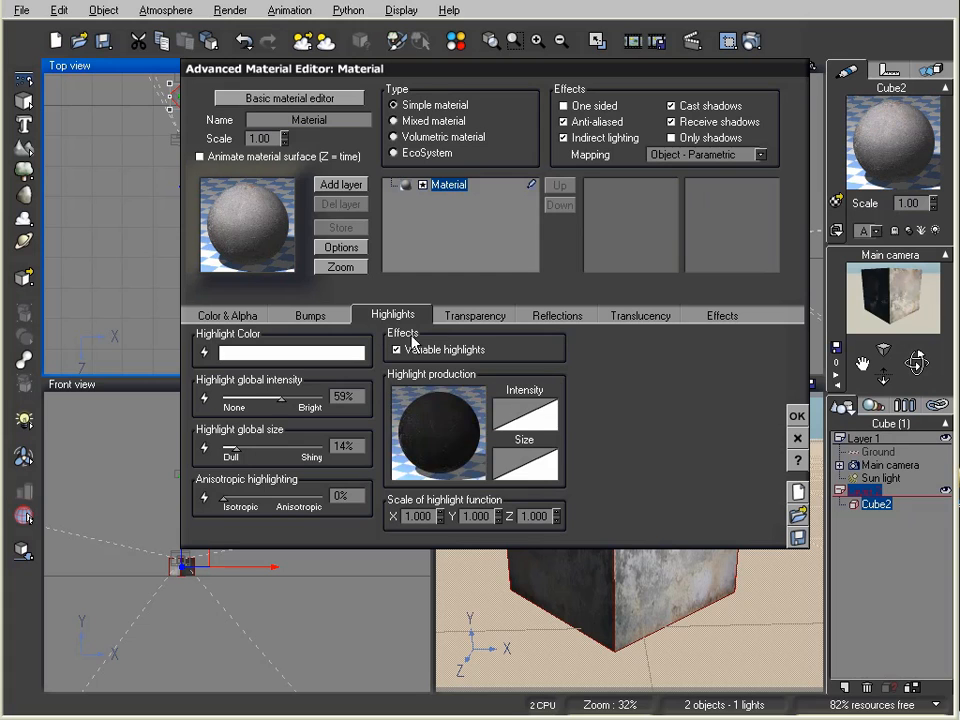
pyautogui.rightClick(418, 437)
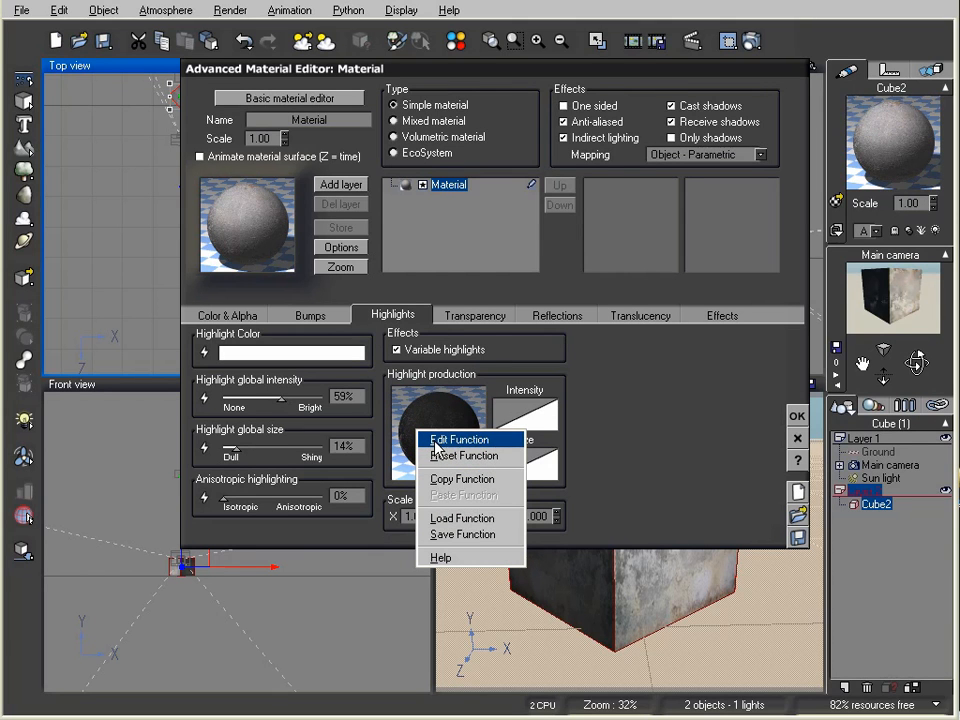
pyautogui.click(444, 452)
pyautogui.click(397, 352)
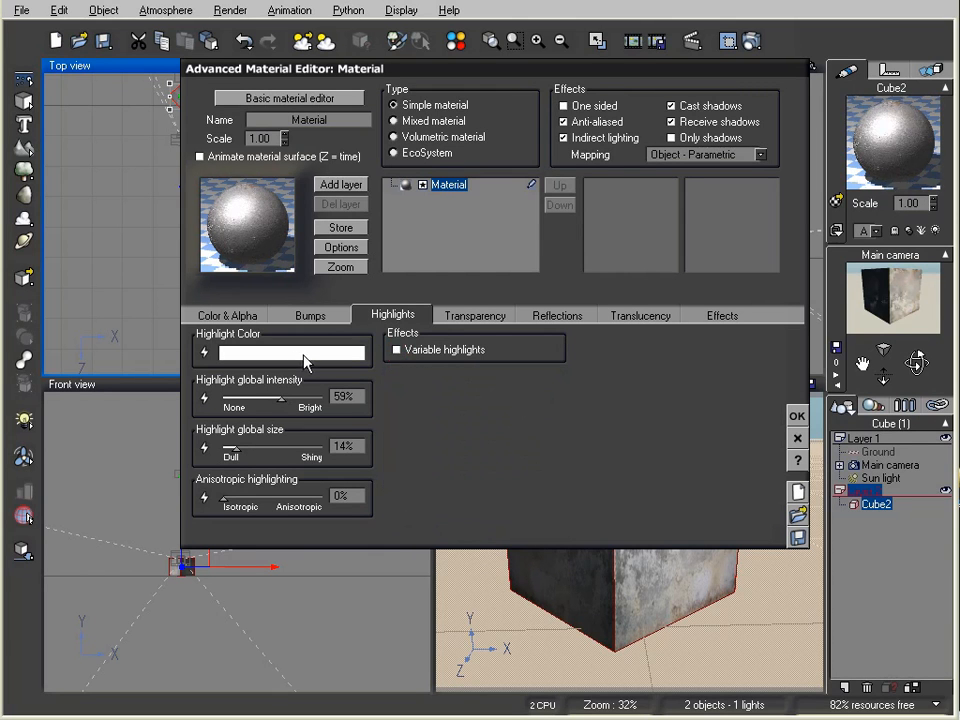
pyautogui.moveTo(313, 396); pyautogui.dragTo(292, 396)
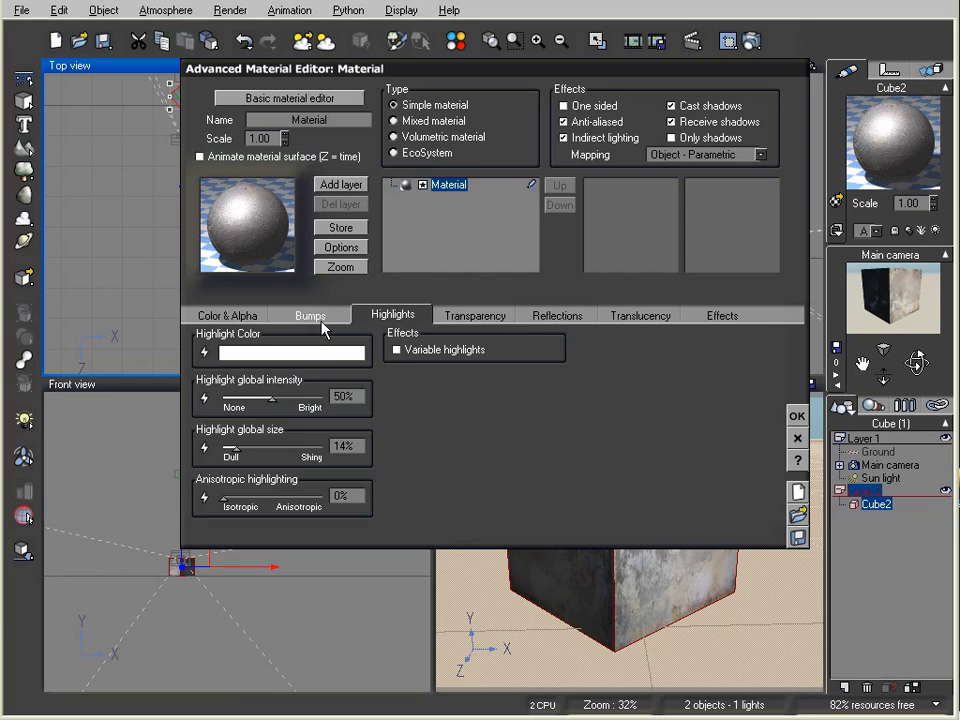
# Step: Set the bump depth to 0.35, apply the material and render the cube
pyautogui.click(316, 318)
pyautogui.doubleClick(364, 433)
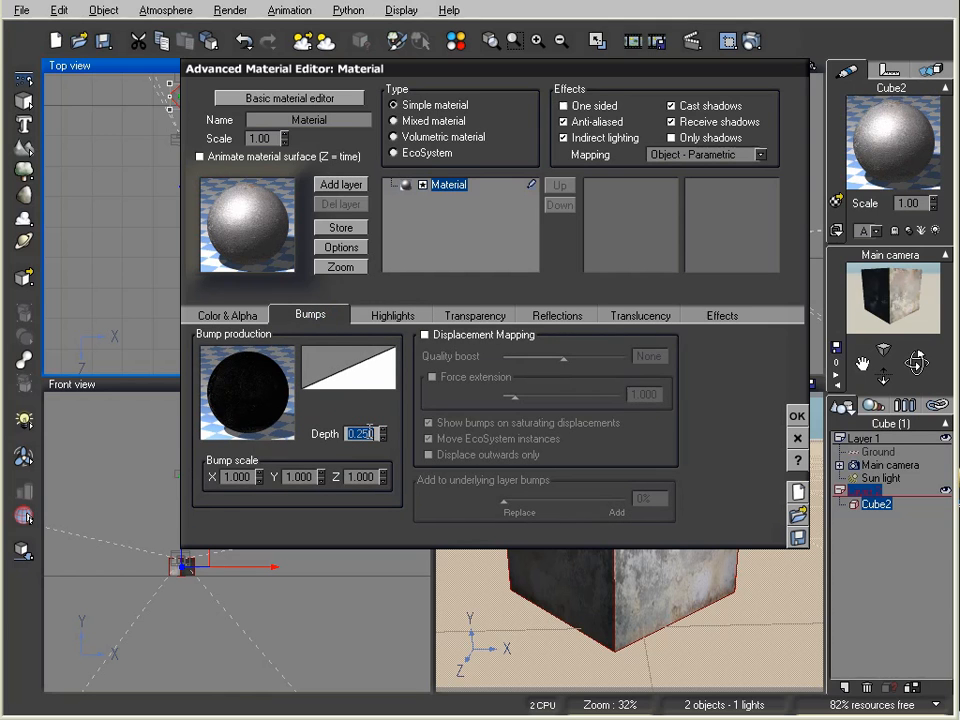
pyautogui.write('35')
pyautogui.press('Return')
pyautogui.click(797, 416)
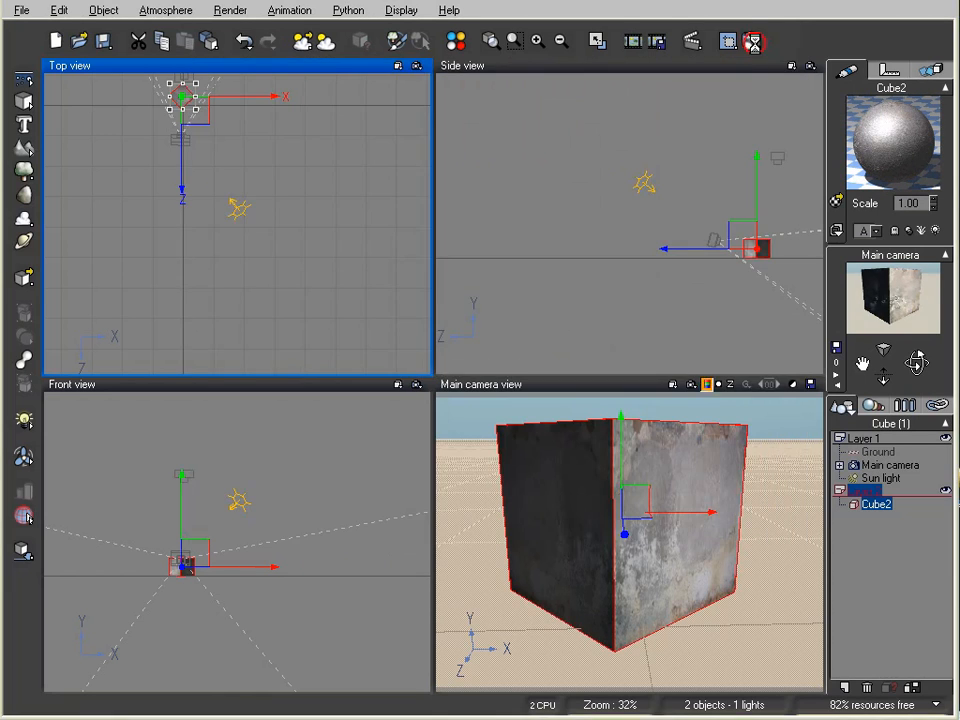
pyautogui.click(754, 41)
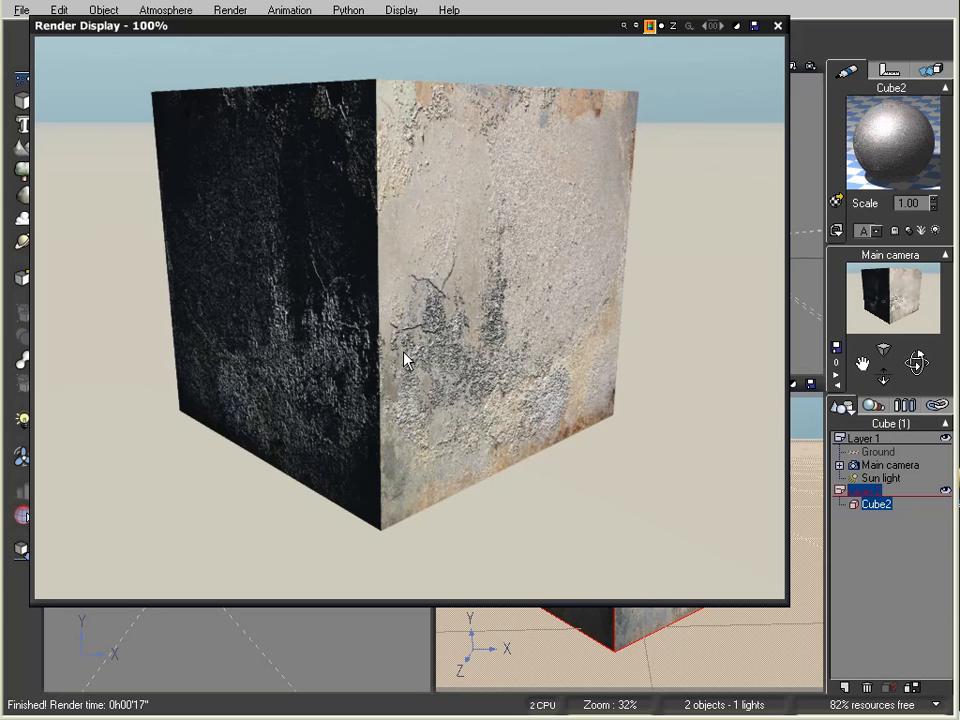
# Step: Close the render preview and reopen Cube2's material to review its highlight and bump settings
pyautogui.click(778, 25)
pyautogui.doubleClick(888, 146)
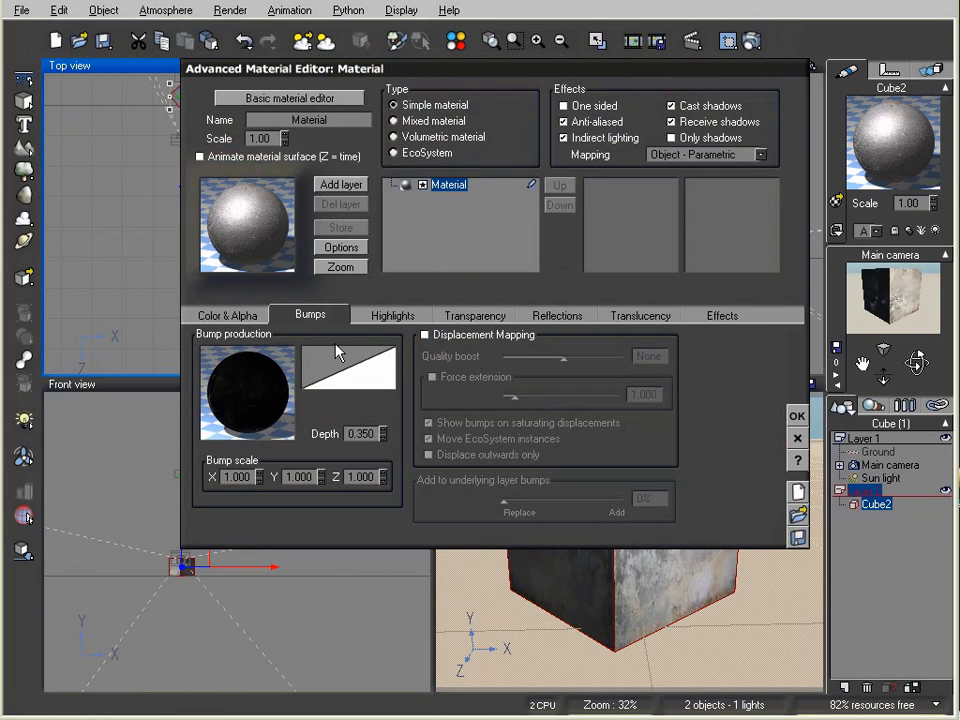
pyautogui.click(405, 315)
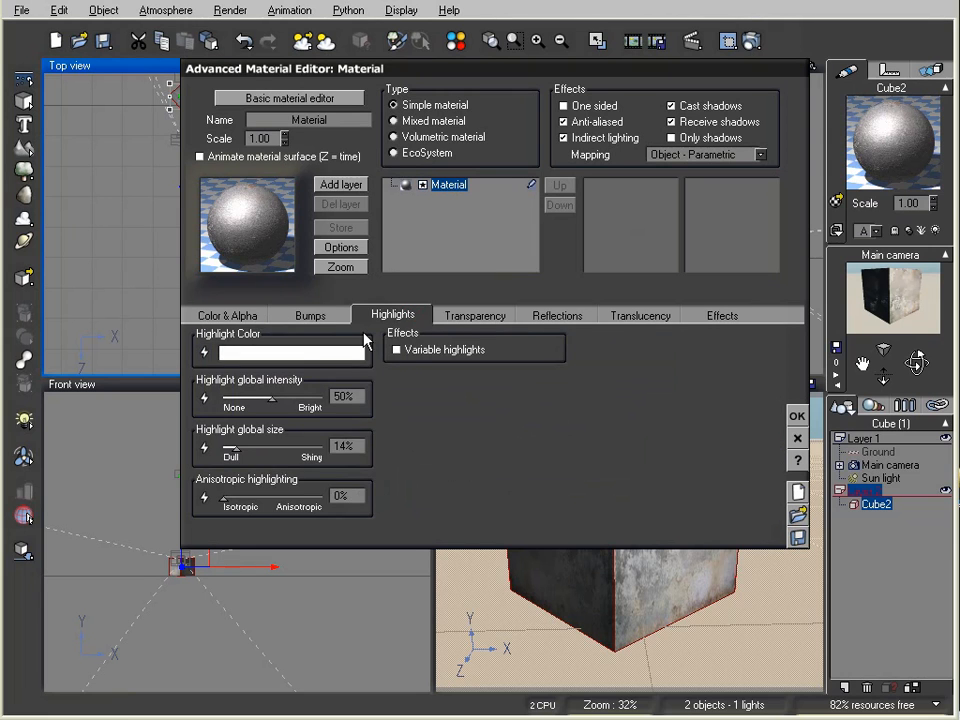
pyautogui.click(328, 321)
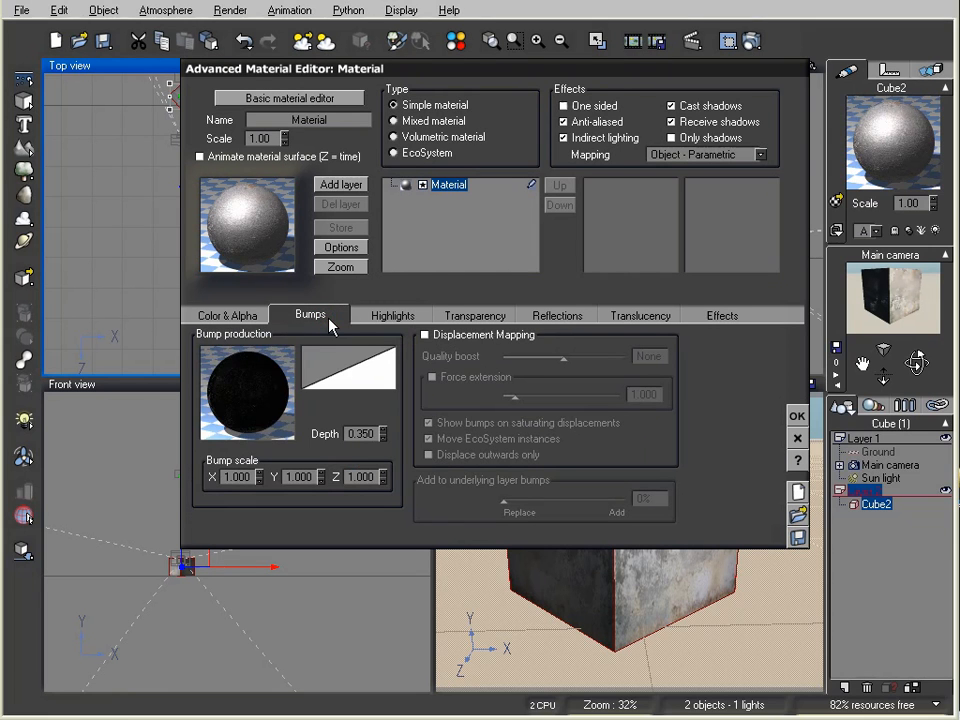
# Step: Inspect the bump function graph in the Function Editor, moving the bump texture node higher
pyautogui.rightClick(275, 385)
pyautogui.click(290, 388)
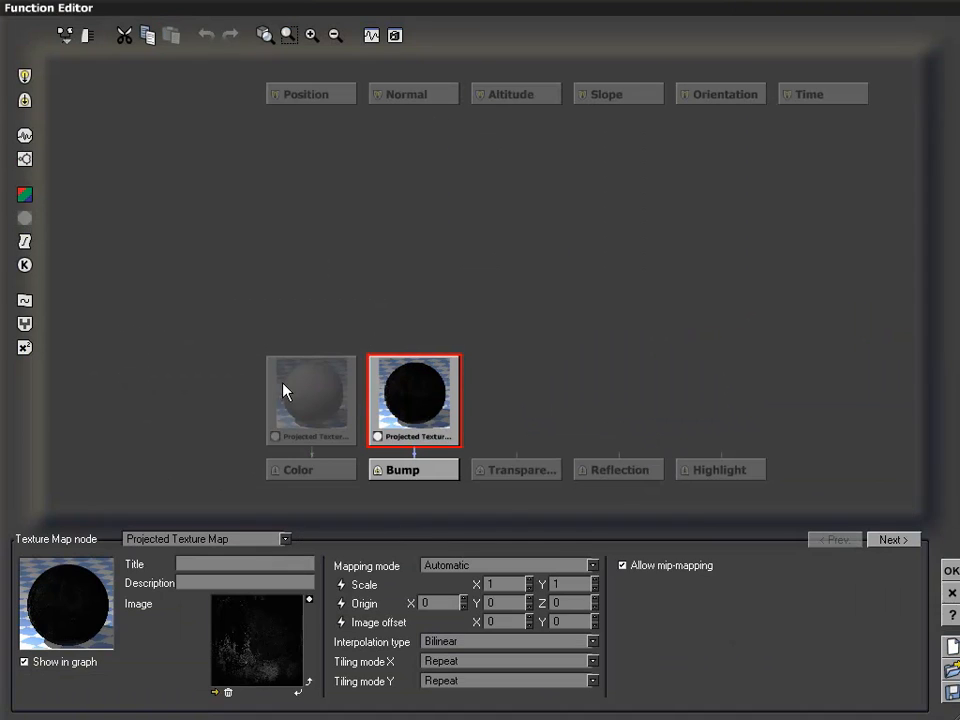
pyautogui.moveTo(404, 383); pyautogui.dragTo(438, 315)
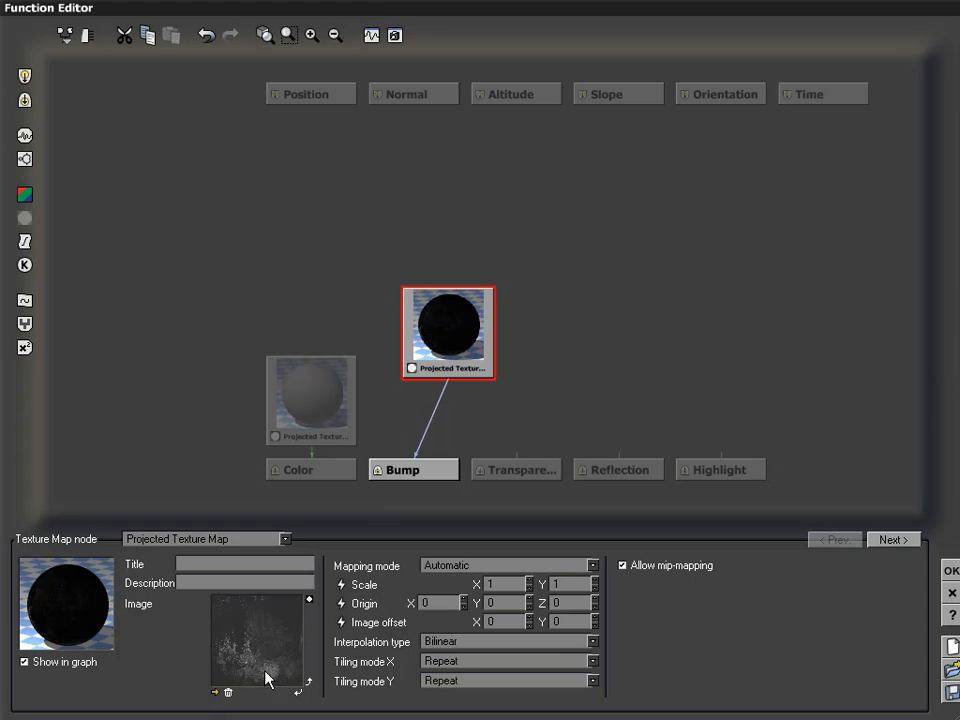
pyautogui.click(951, 570)
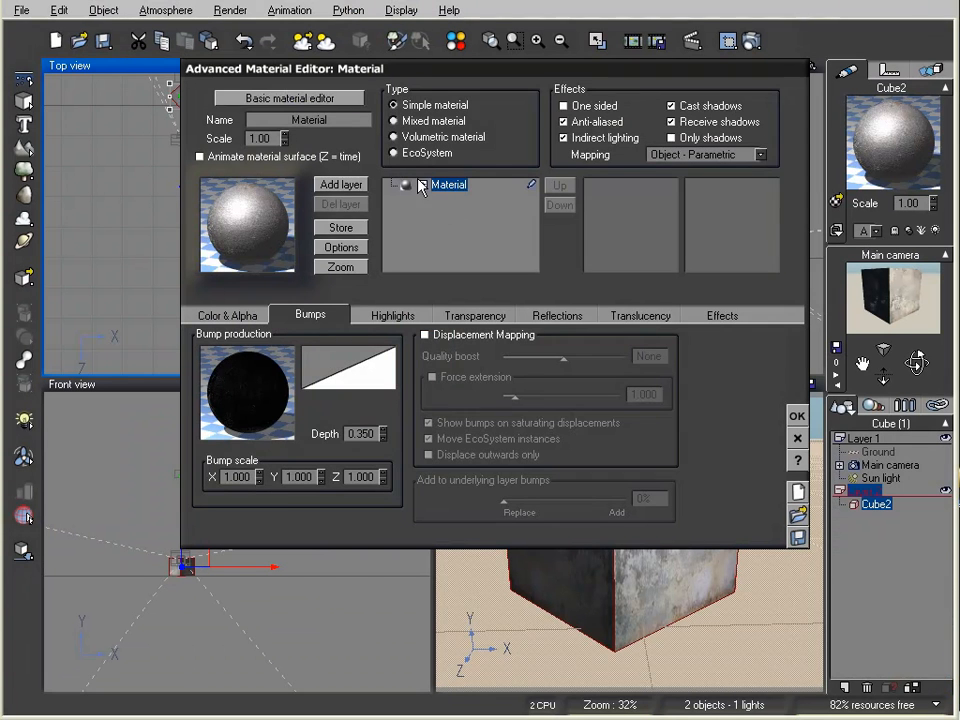
# Step: Review the material in the Basic Material Editor and close it with OK
pyautogui.click(243, 104)
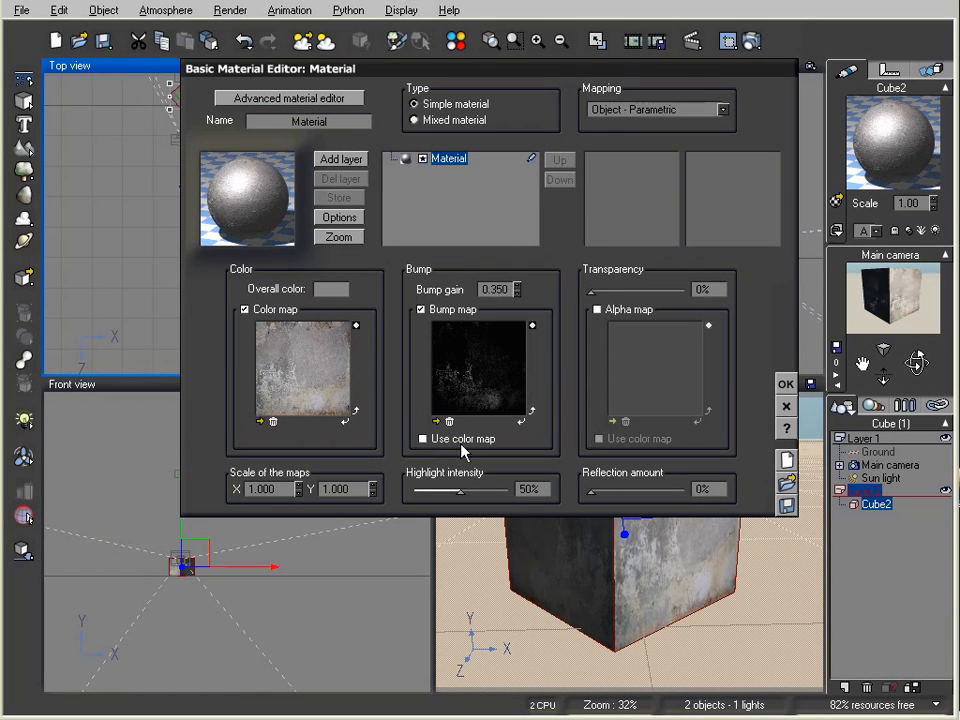
pyautogui.moveTo(566, 370); pyautogui.dragTo(569, 423)
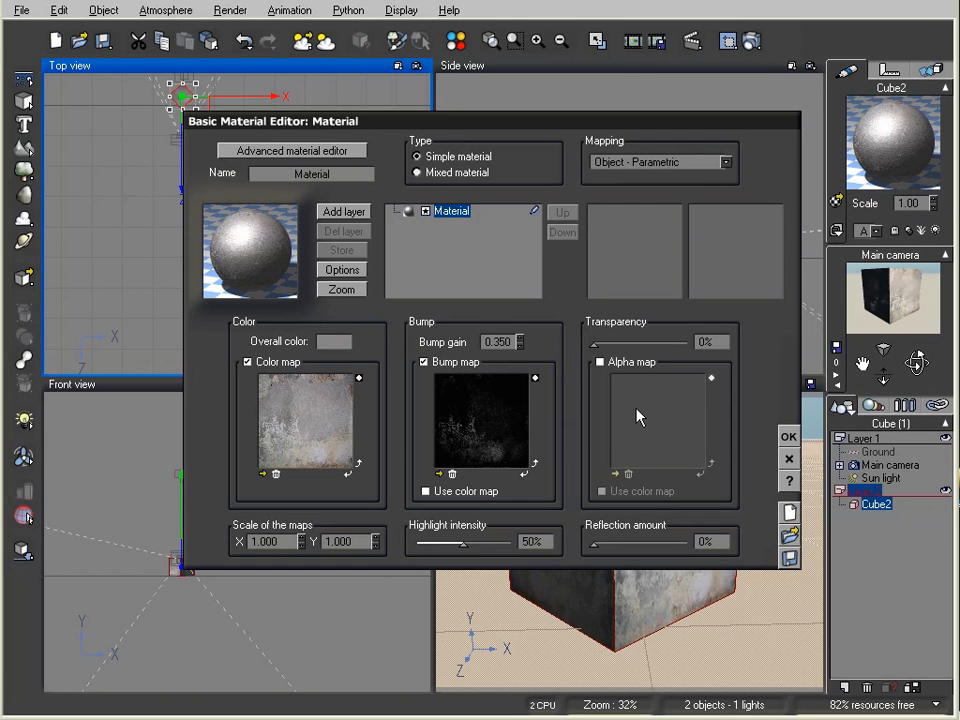
pyautogui.click(789, 458)
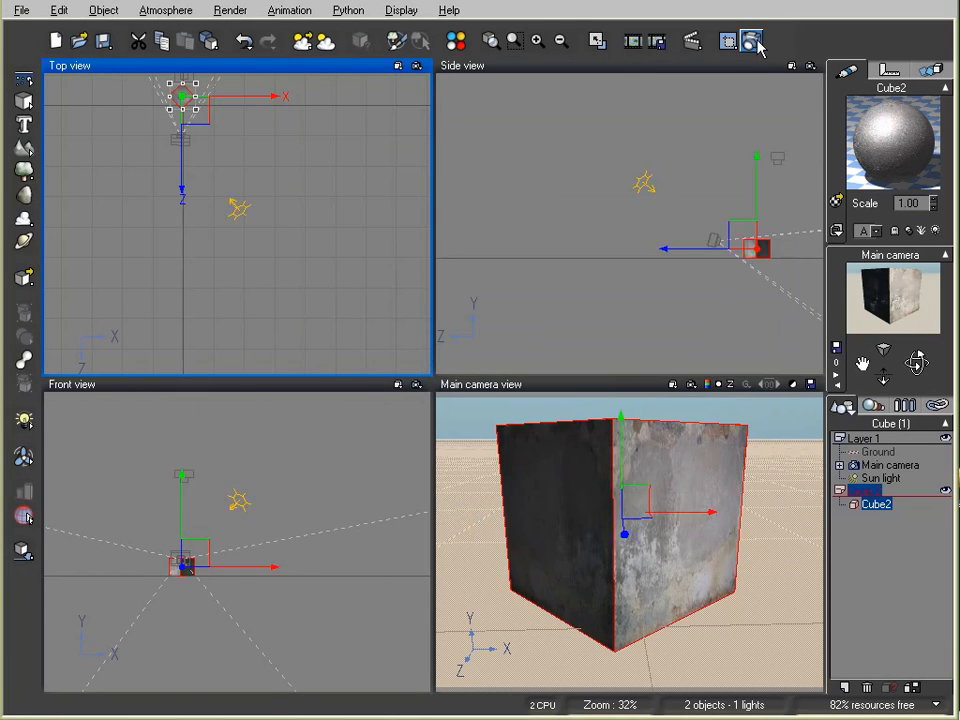
# Step: Render the final image of the concrete cube with bump gain 0.350 and 50% highlight
pyautogui.click(752, 42)
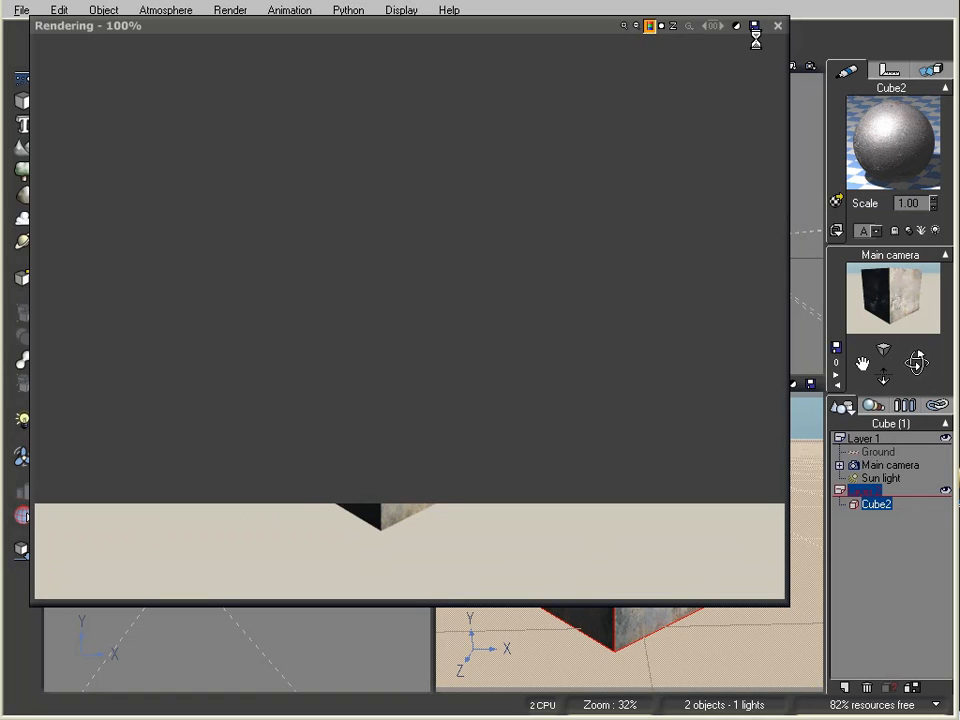